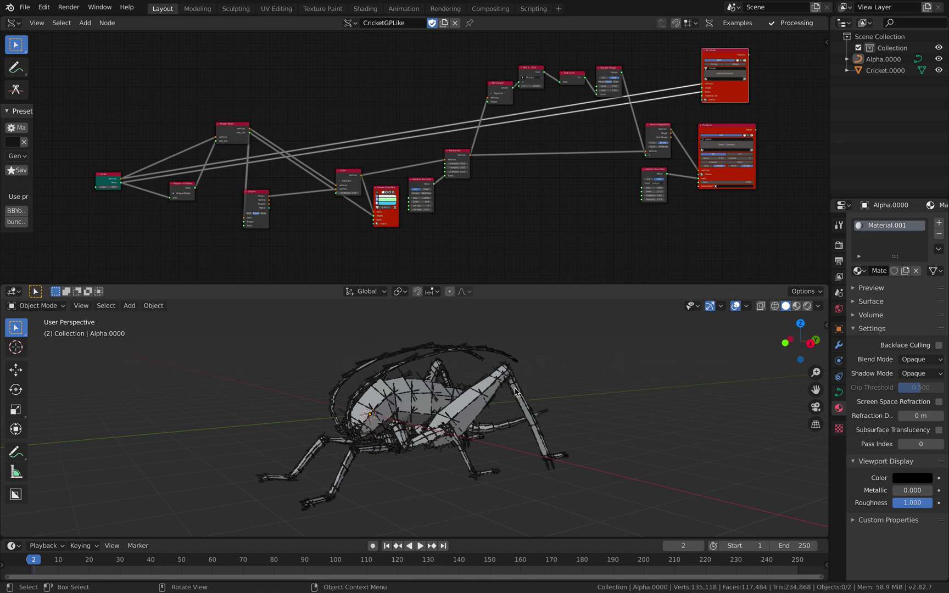
Duplicate the cricket mesh and place the copy beside the original
mouse_move(446, 390)
middle_mouse_down()
mouse_move(486, 387)
mouse_move(461, 384)
middle_mouse_up()
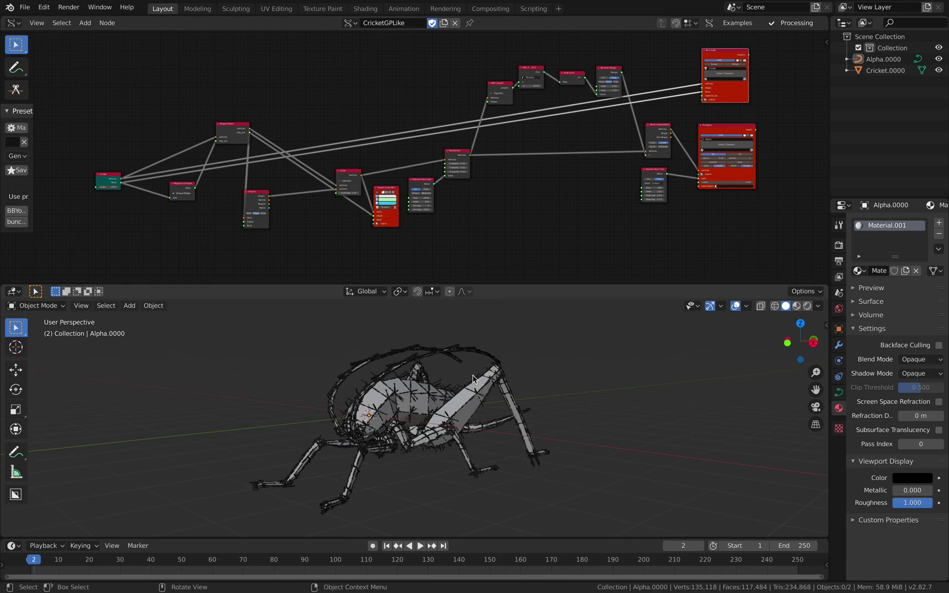
middle_click_drag(516, 373, 467, 392)
middle_click_drag(428, 419, 430, 342)
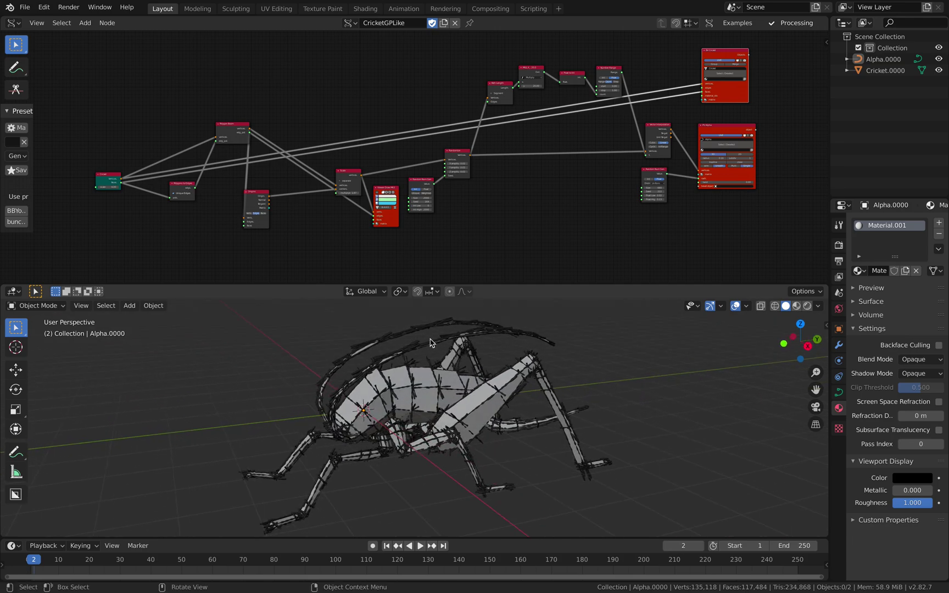
left_click(430, 404)
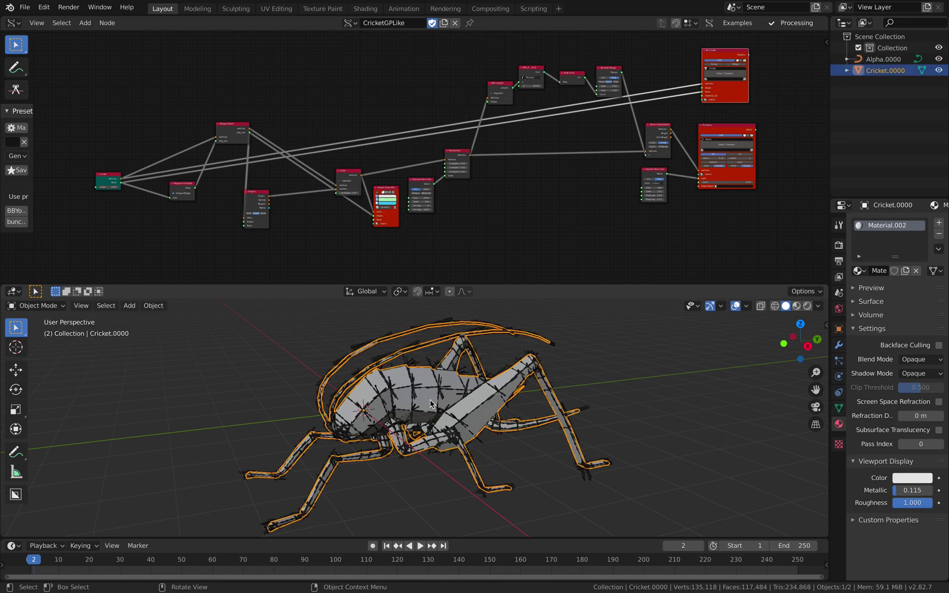
middle_click_drag(467, 396, 332, 381, "shift")
key("shift+d")
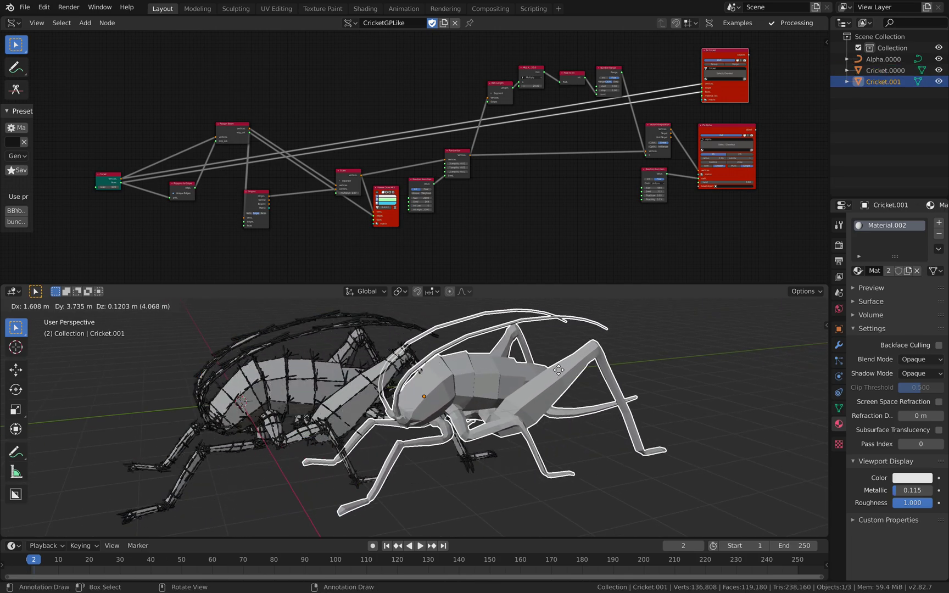
left_click(593, 379)
scroll(572, 376, "down", 2)
scroll(572, 376, "up", 1)
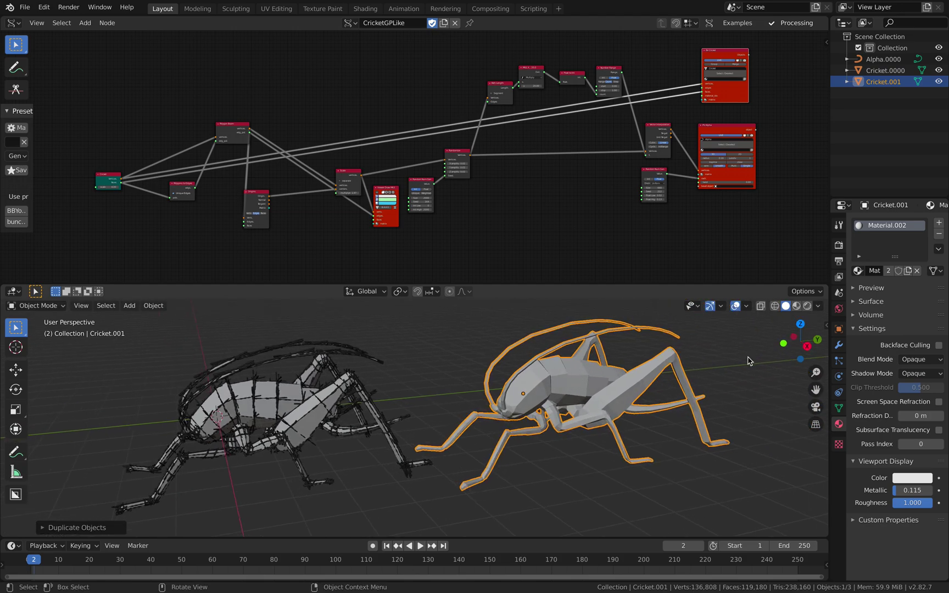
Add a Wireframe modifier to the duplicated cricket and disable its Replace Original option
left_click(839, 344)
left_click(891, 226)
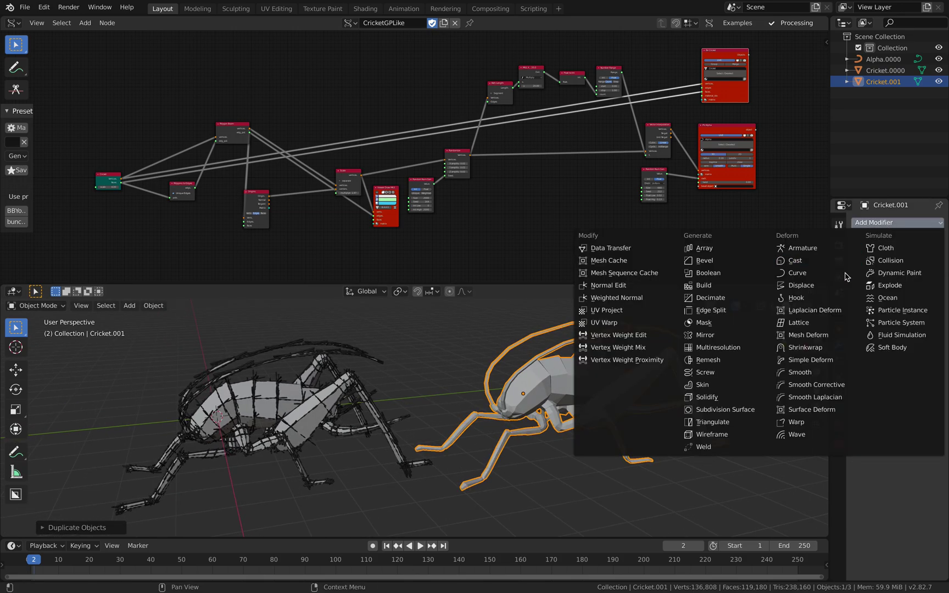
left_click(728, 437)
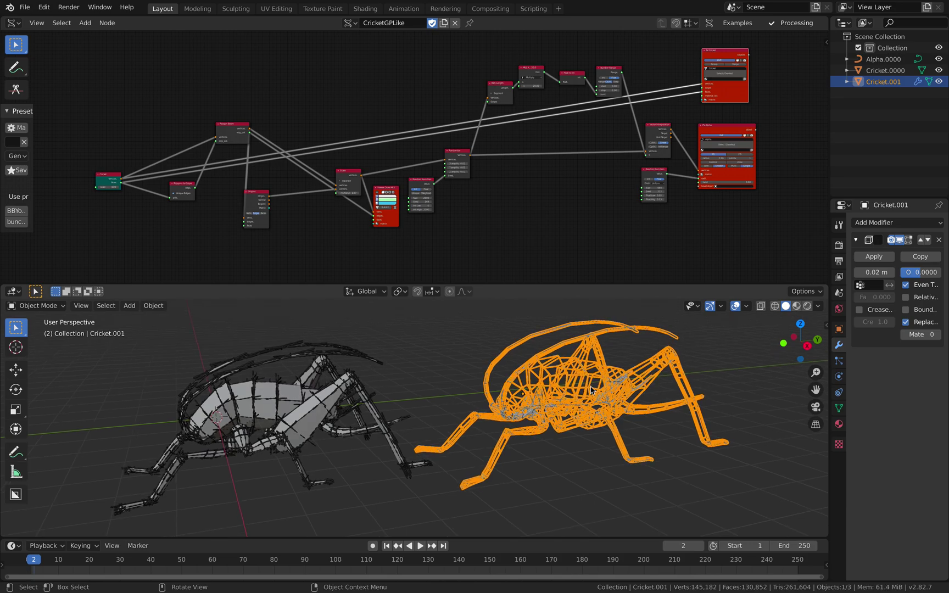
left_click(907, 325)
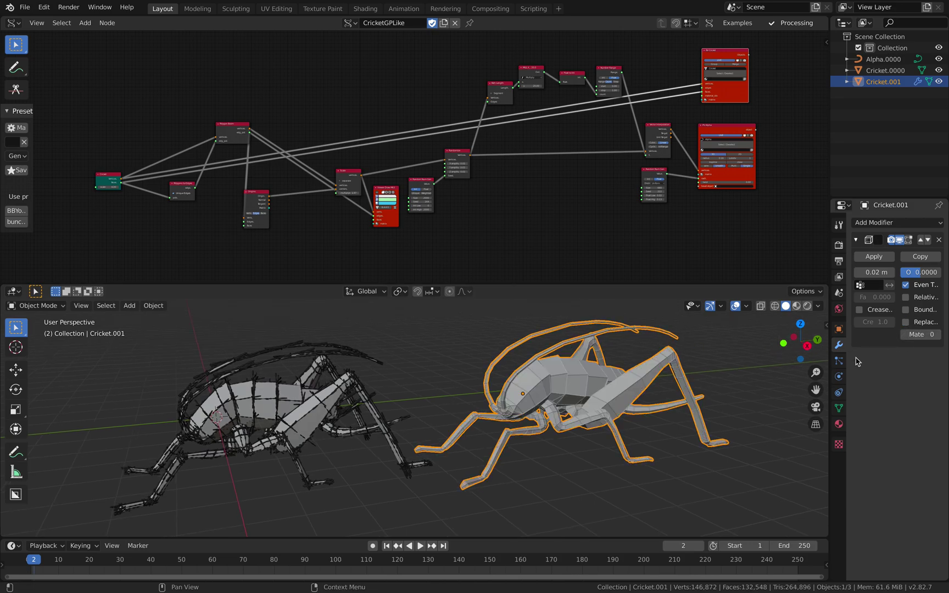
middle_click_drag(708, 352, 612, 412)
scroll(627, 376, "up", 1)
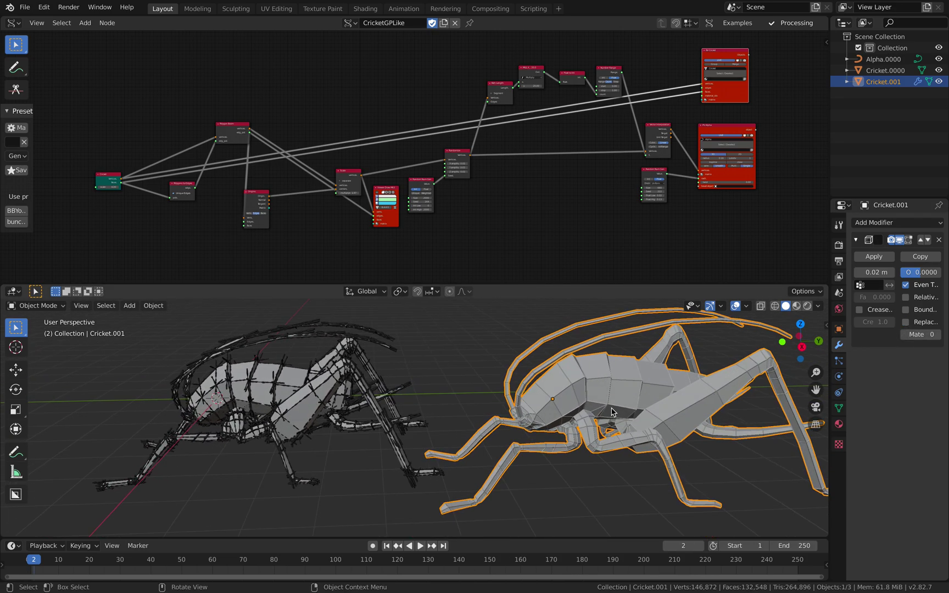
scroll(608, 409, "up", 2)
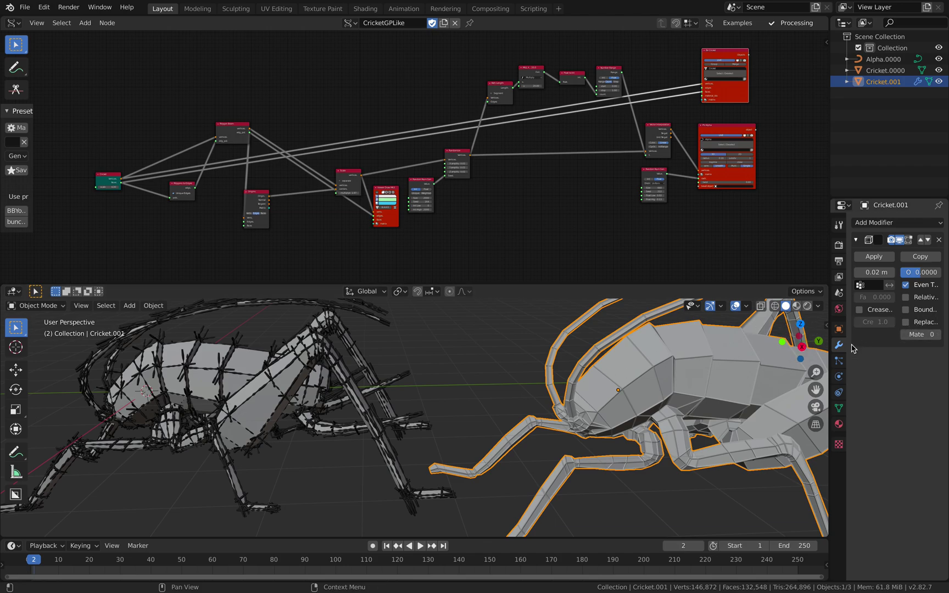
middle_click_drag(632, 379, 579, 411)
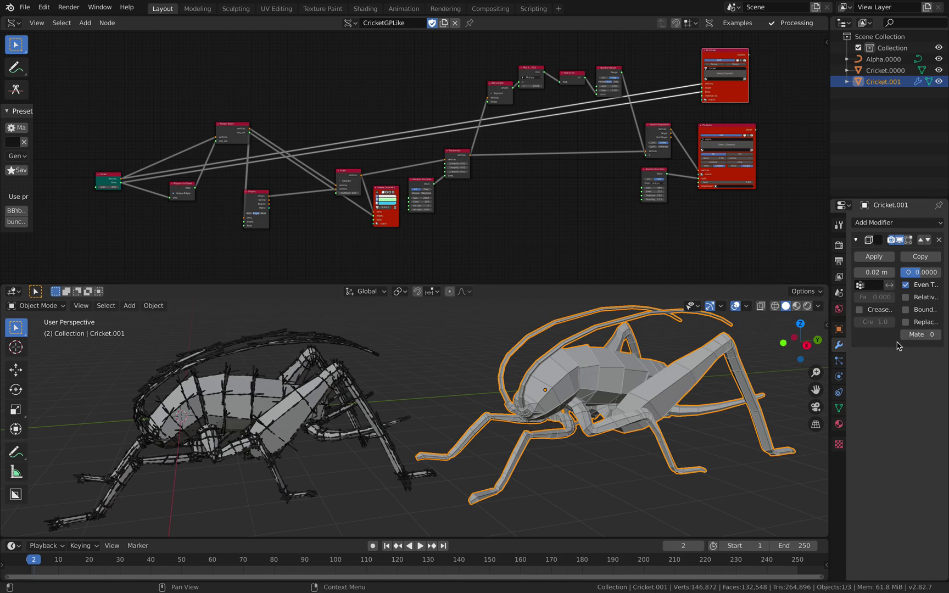
Add a second material slot with a new material to the duplicated cricket and collapse the material's Settings section
left_click(838, 424)
left_click(938, 226)
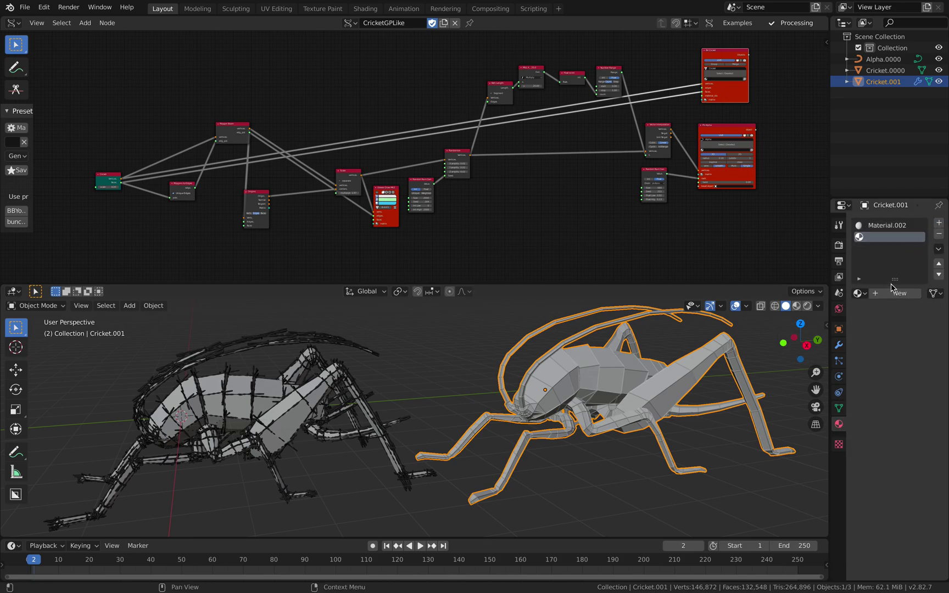
left_click(892, 293)
left_click(906, 501)
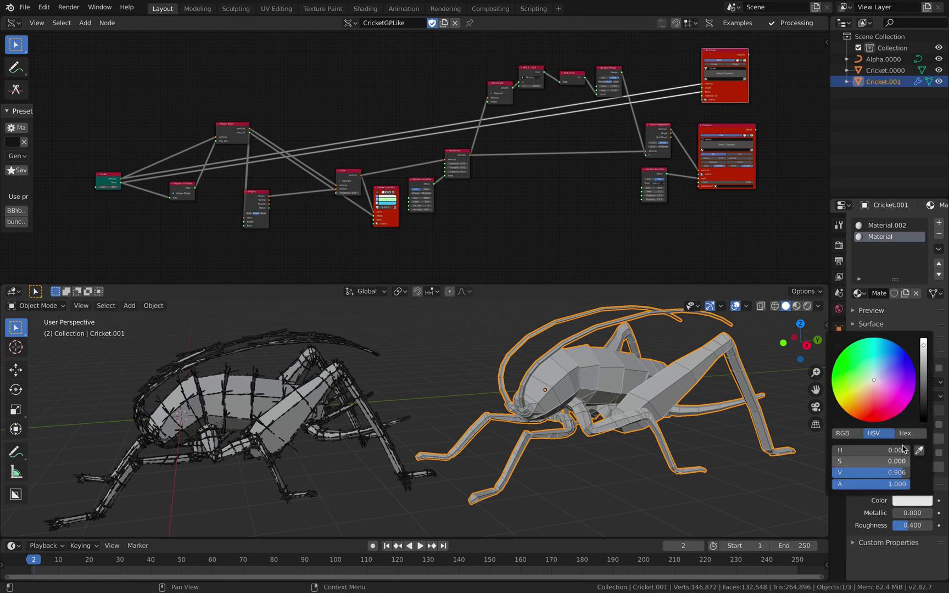
left_click(877, 337)
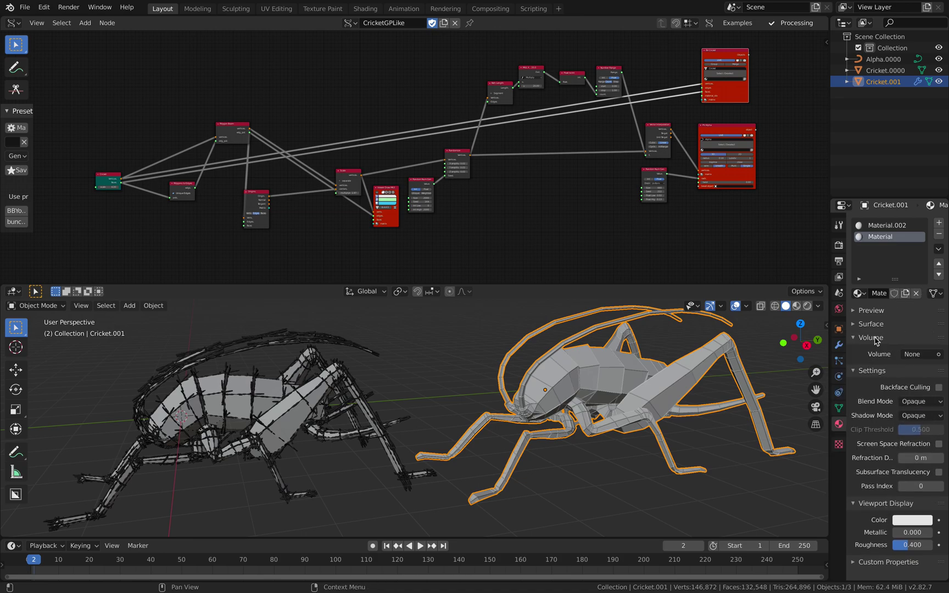
left_click(878, 338)
left_click(877, 355)
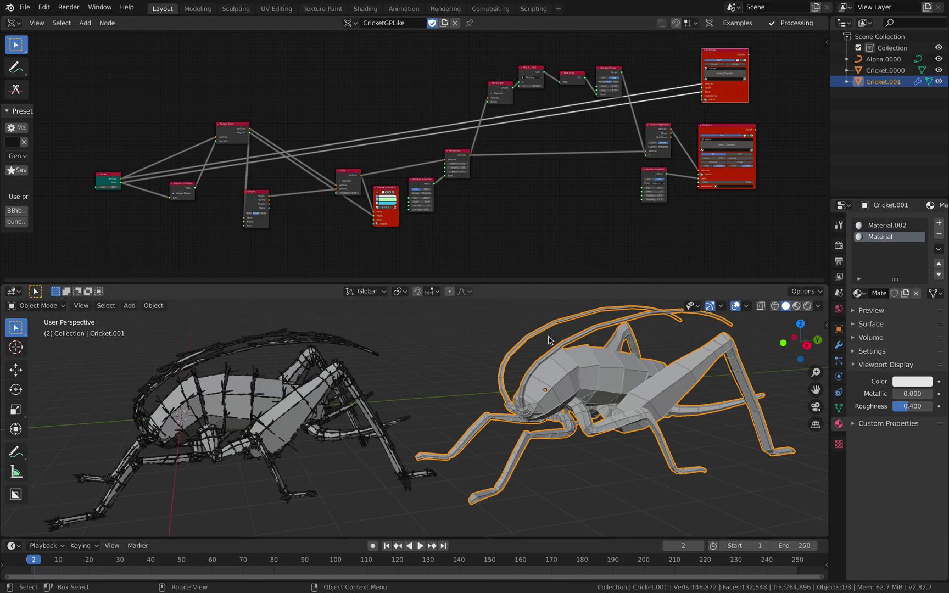
Delete the duplicated cricket object
middle_click_drag(341, 363, 559, 365)
key("x")
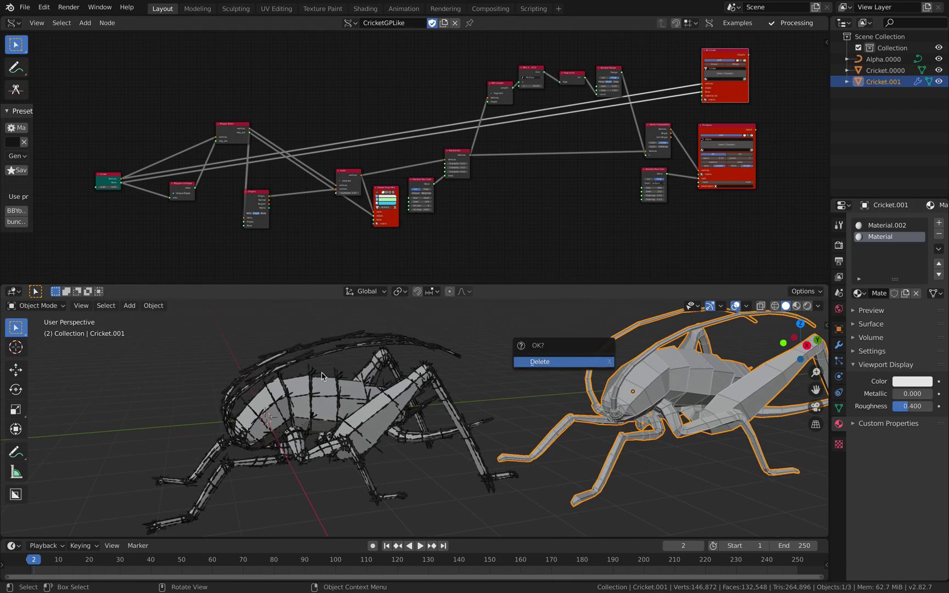
key("Return")
middle_click_drag(344, 380, 404, 423)
scroll(387, 404, "up", 2)
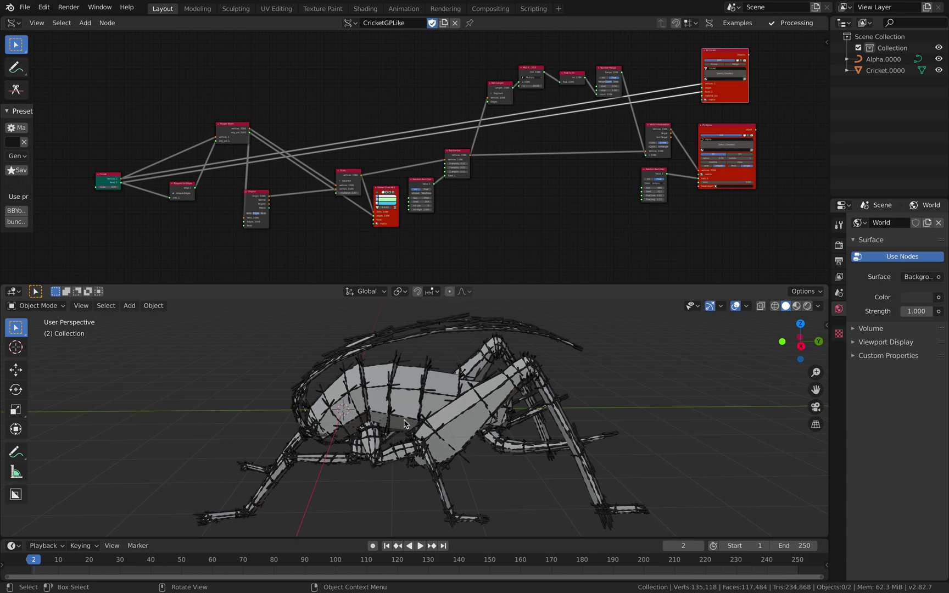
scroll(456, 259, "up", 2)
middle_click_drag(457, 360, 456, 383)
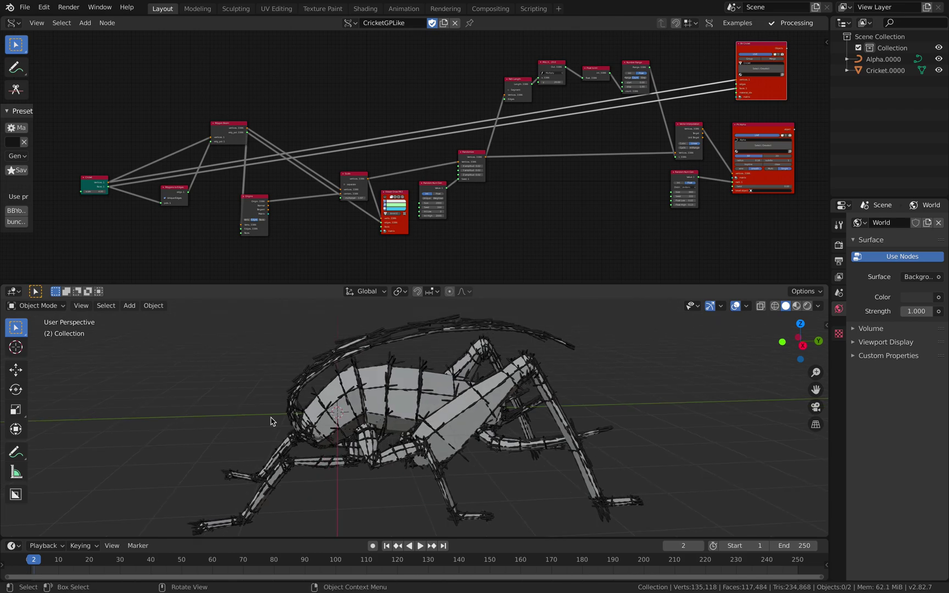
middle_click_drag(271, 421, 359, 421)
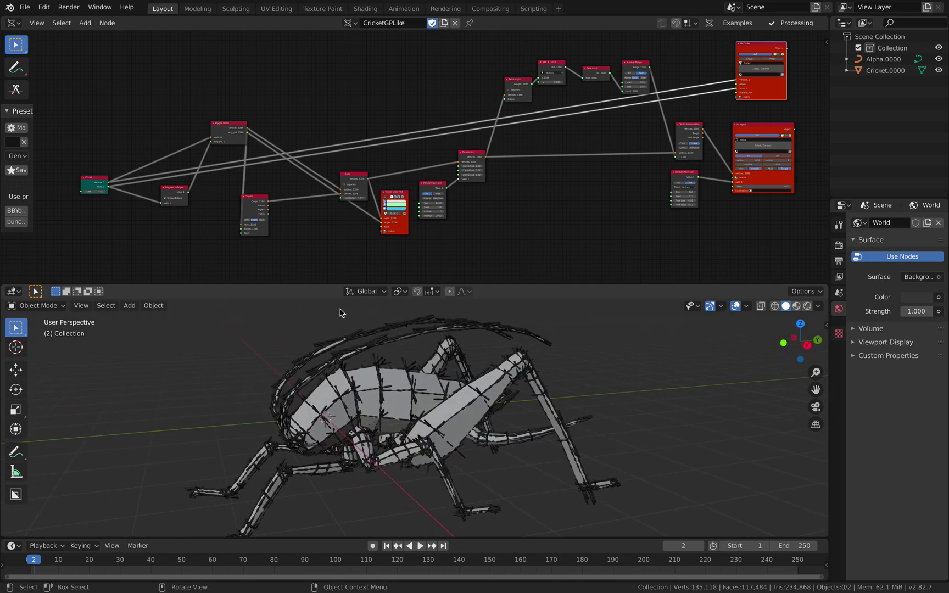
middle_click_drag(312, 224, 308, 224)
Narrow the PV Alpha node slightly and move the Cricket node farther away from the Polygons to Edges node
left_click_drag(736, 130, 778, 126)
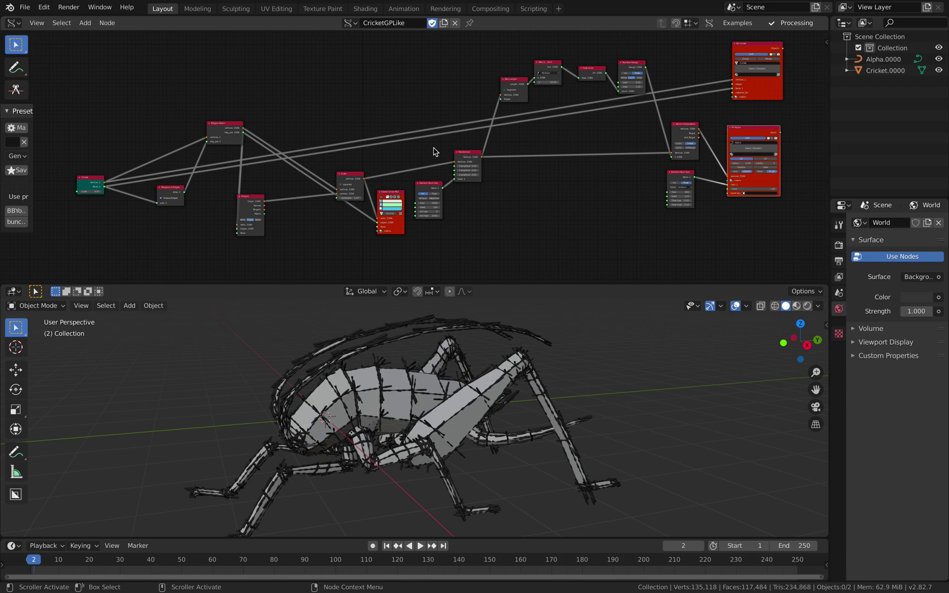
middle_click_drag(237, 167, 439, 145)
scroll(433, 146, "up", 6)
middle_click_drag(284, 141, 396, 115)
scroll(395, 115, "up", 4)
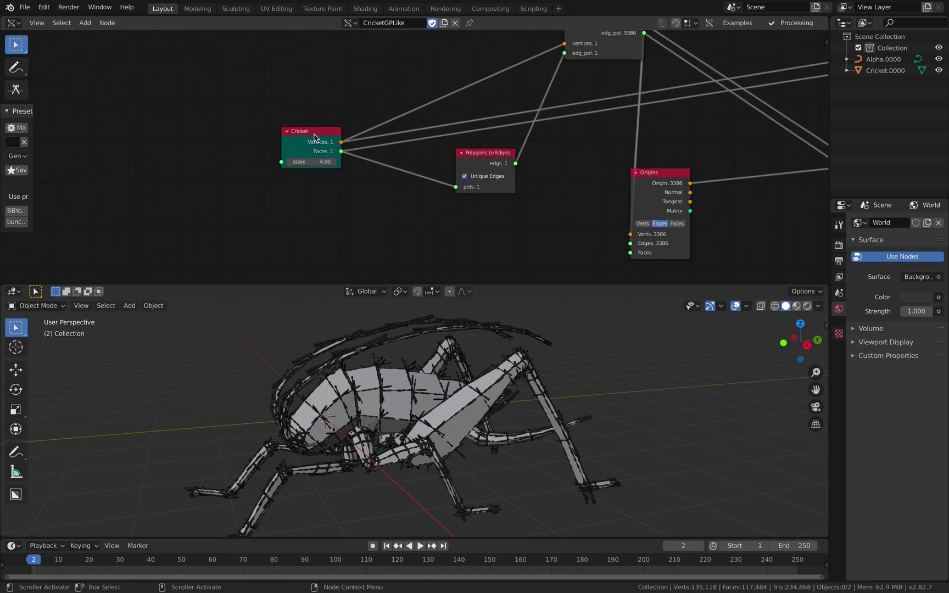
left_click_drag(314, 138, 248, 121)
scroll(331, 140, "right", 2, "ctrl")
scroll(320, 170, "down", 1)
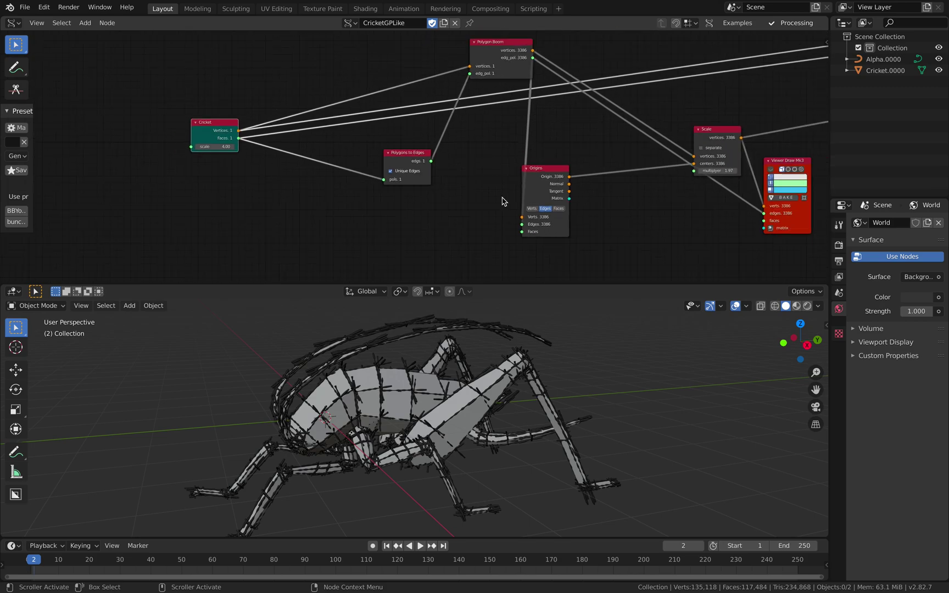
middle_click_drag(725, 112, 443, 142)
scroll(687, 121, "down", 3)
middle_click_drag(687, 120, 200, 194)
Hide the Alpha.0000 curve to inspect the bare cricket mesh and show the curve again
left_click(939, 59)
left_click(939, 60)
left_click(939, 59)
left_click(422, 408)
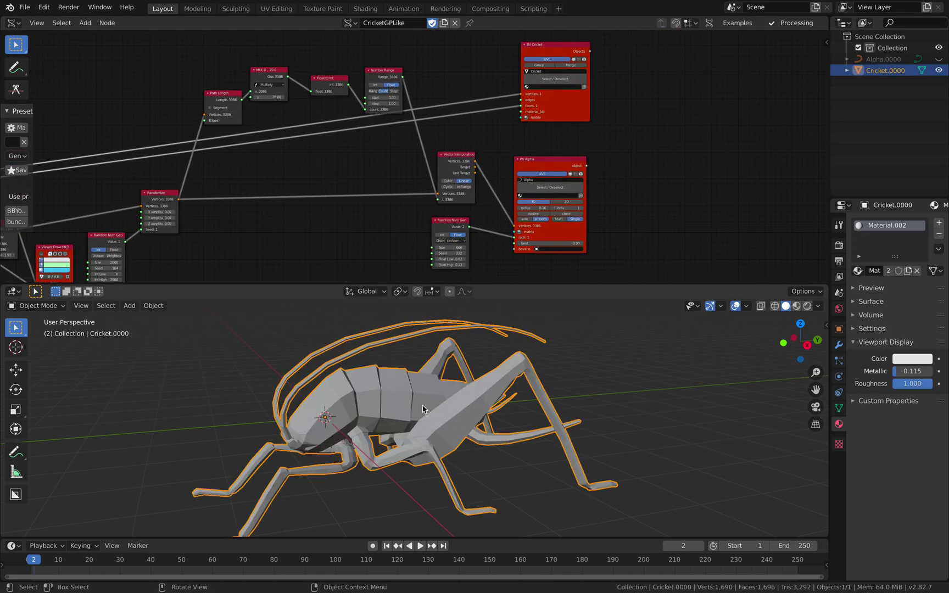
left_click(939, 60)
Hide the Cricket.0000 mesh to inspect the Alpha strokes alone and show the mesh again
left_click(939, 70)
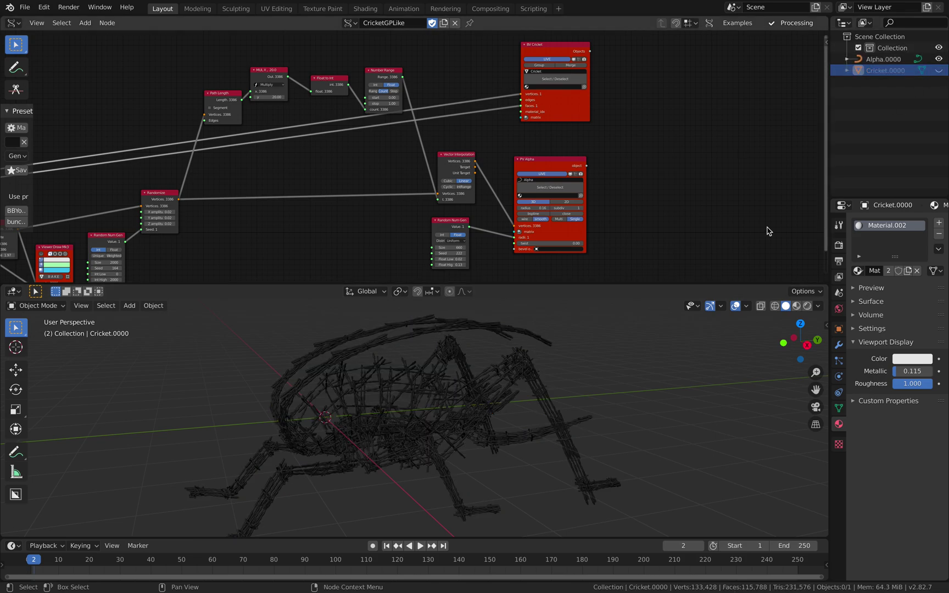
middle_click_drag(604, 330, 577, 351)
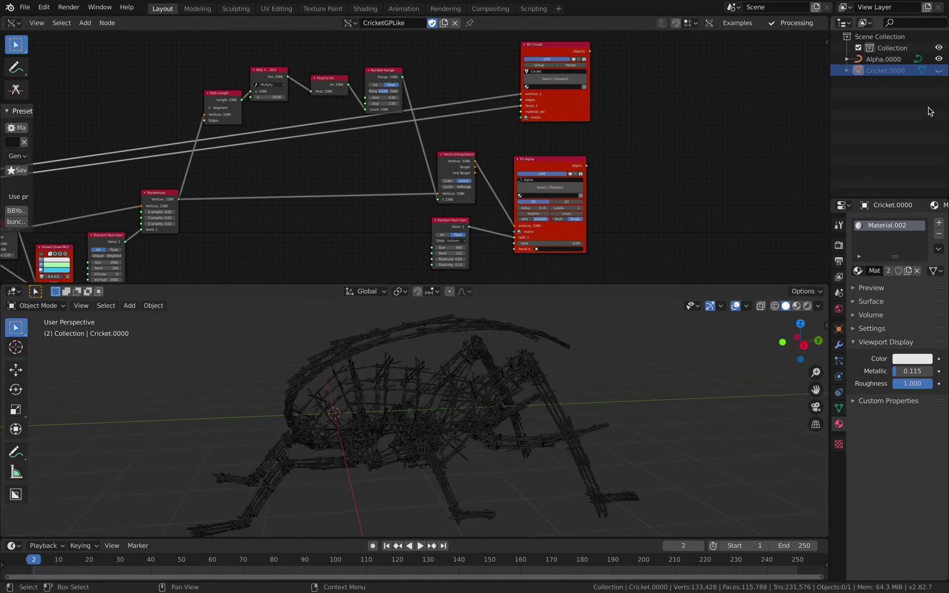
left_click(939, 71)
middle_click_drag(483, 384, 399, 437)
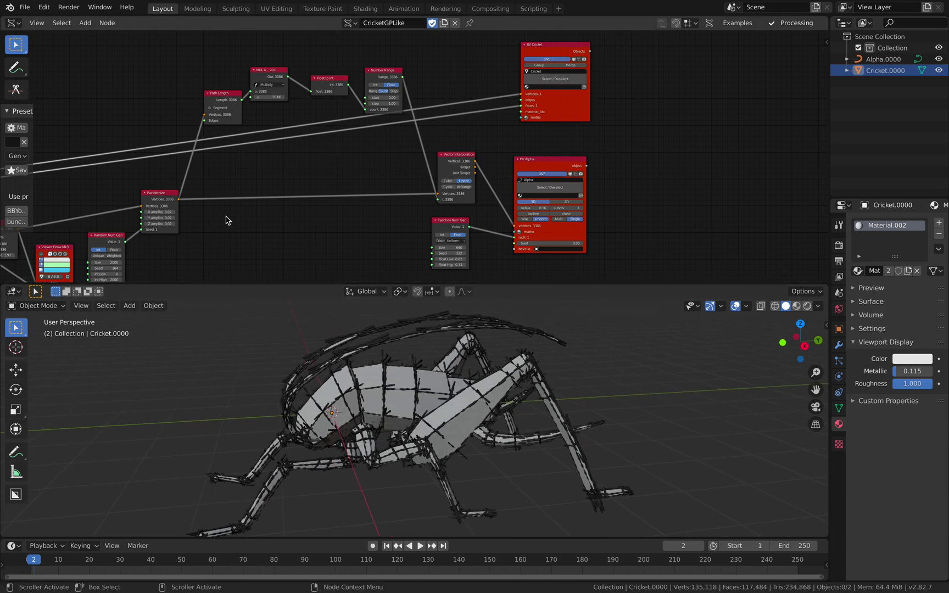
Reposition the Cricket source node farther out at the start of the node tree
middle_click_drag(266, 198, 408, 169)
middle_click_drag(325, 218, 490, 177)
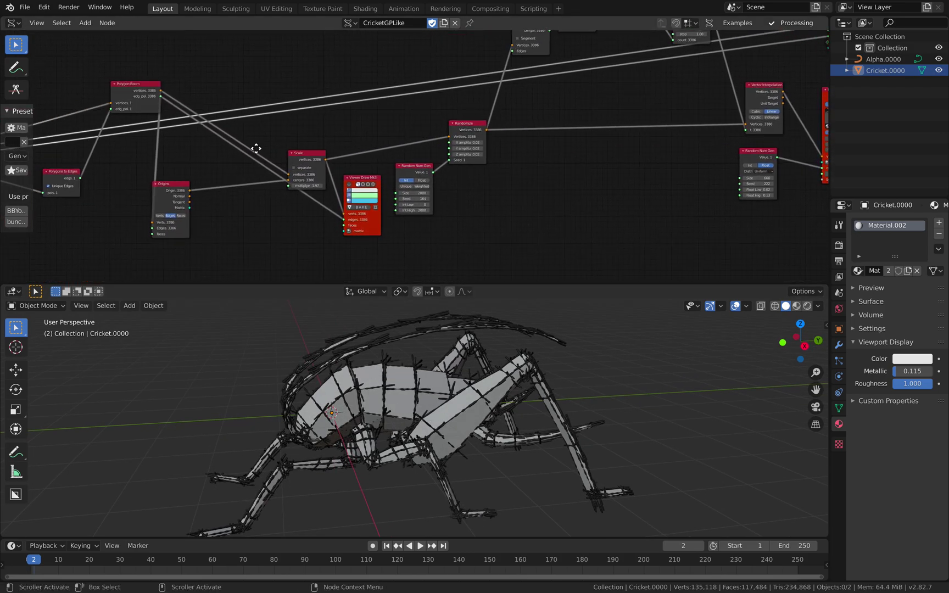
middle_click_drag(256, 146, 456, 164)
scroll(379, 167, "up", 3)
middle_click_drag(379, 167, 601, 149)
scroll(307, 140, "up", 1)
left_click_drag(231, 159, 207, 135)
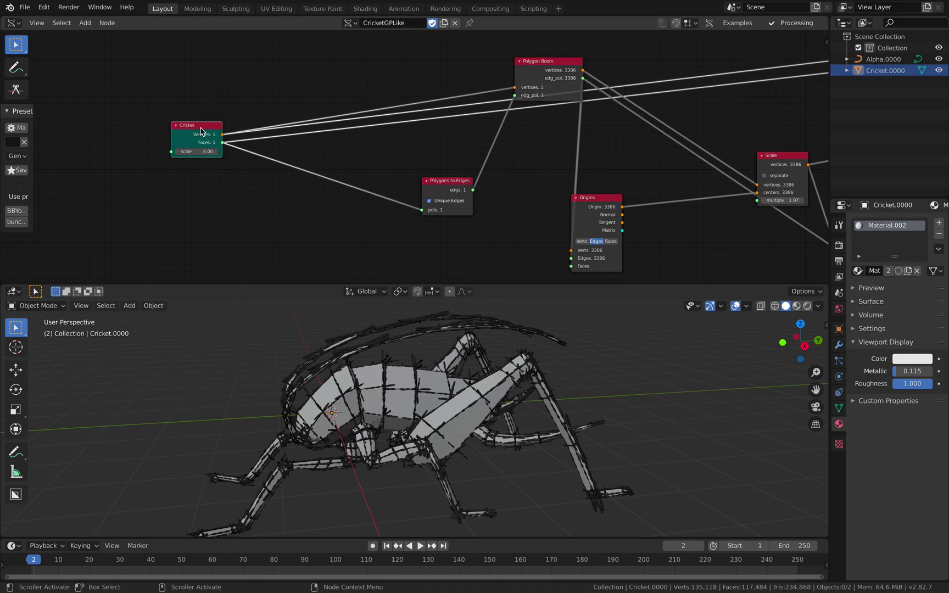
left_click_drag(201, 130, 175, 121)
Move the Polygons to Edges and Polygon Boom nodes closer to the Cricket node
left_click_drag(421, 184, 291, 158)
left_click_drag(549, 61, 438, 50)
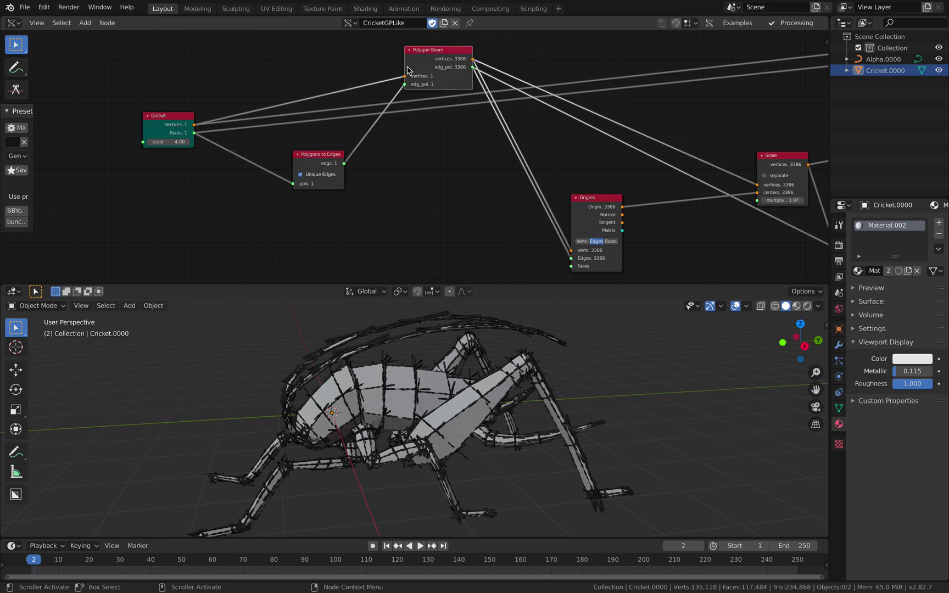
left_click_drag(339, 153, 324, 157)
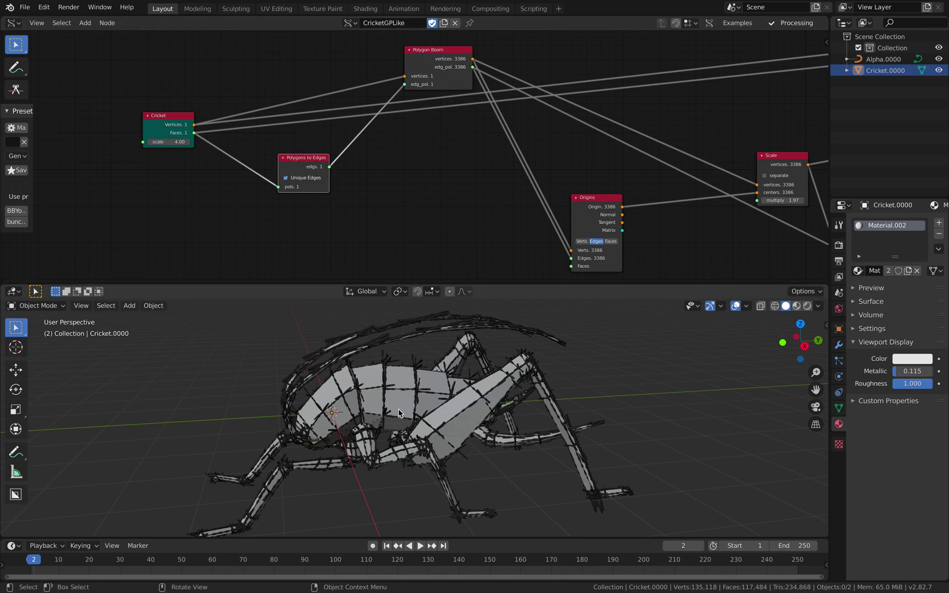
left_click_drag(301, 159, 267, 146)
left_click_drag(428, 70, 380, 57)
Move the Origins node closer to Polygon Boom and shift the Scale node up toward it
middle_click_drag(464, 111, 323, 109)
left_click_drag(446, 195, 363, 163)
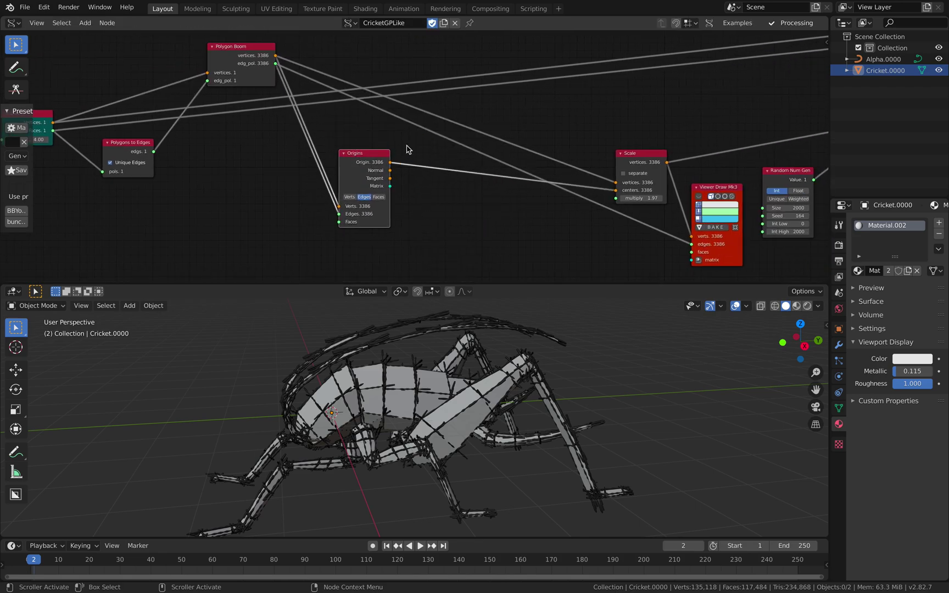
left_click_drag(636, 162, 582, 115)
Set the Scale node's multiply value to 1
middle_click_drag(581, 115, 521, 110)
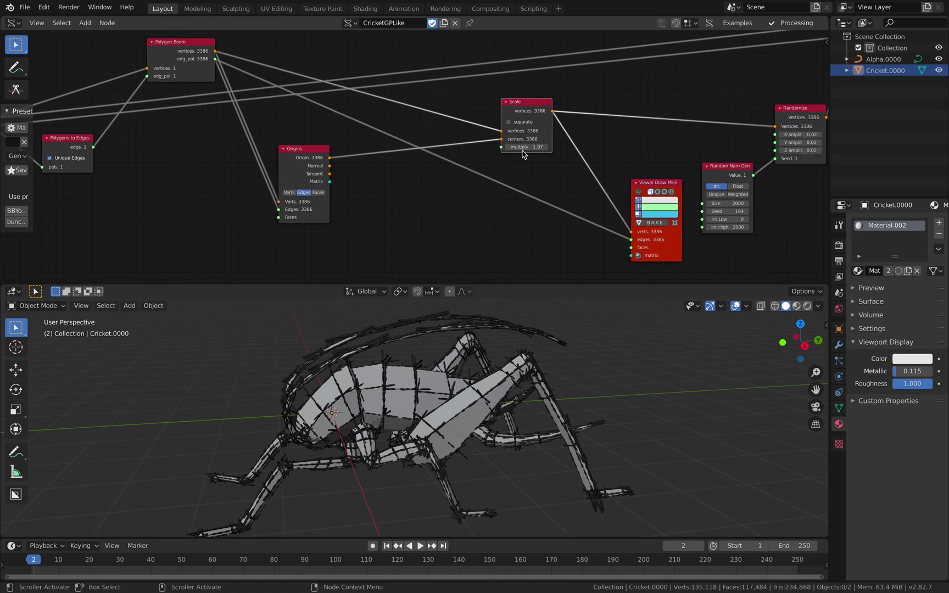
left_click(522, 147)
type("1")
key("Return")
middle_click_drag(403, 390, 457, 376)
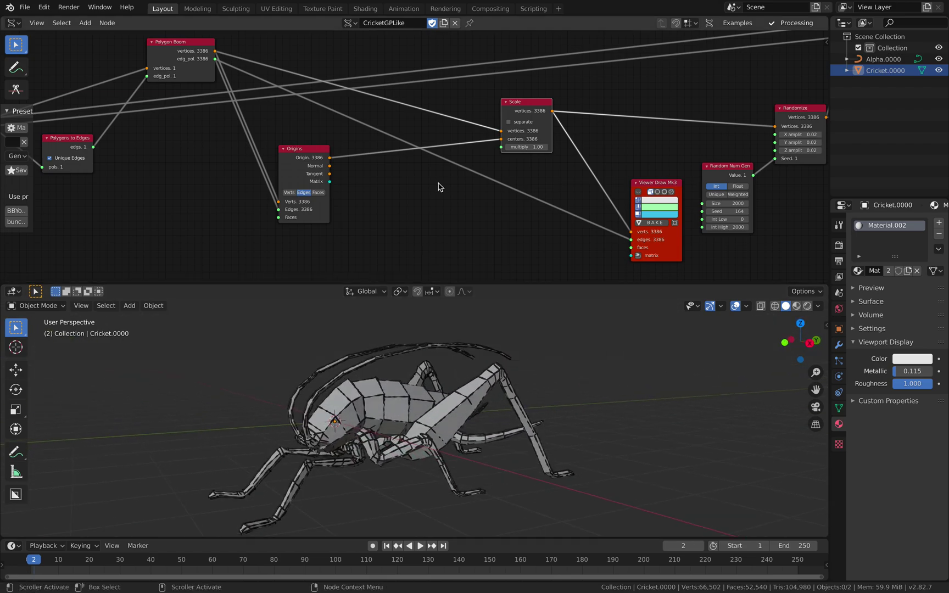
Move the Viewer Draw Mk3 node closer to the Scale node and turn on its viewport display
middle_click_drag(461, 184, 438, 193)
left_click_drag(500, 119, 501, 116)
middle_click_drag(521, 110, 457, 101)
middle_click_drag(525, 123, 432, 116)
left_click_drag(474, 178, 450, 151)
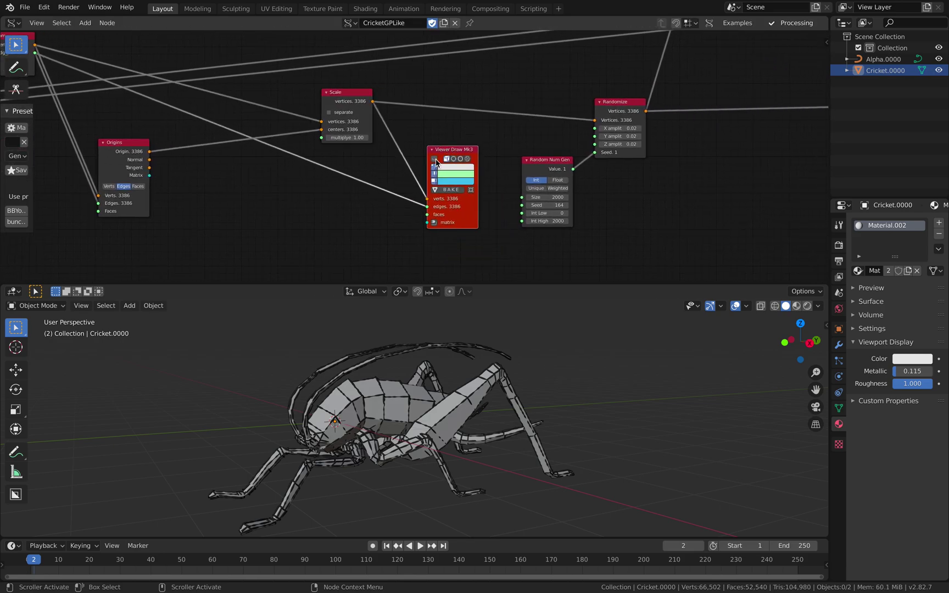
left_click(433, 159)
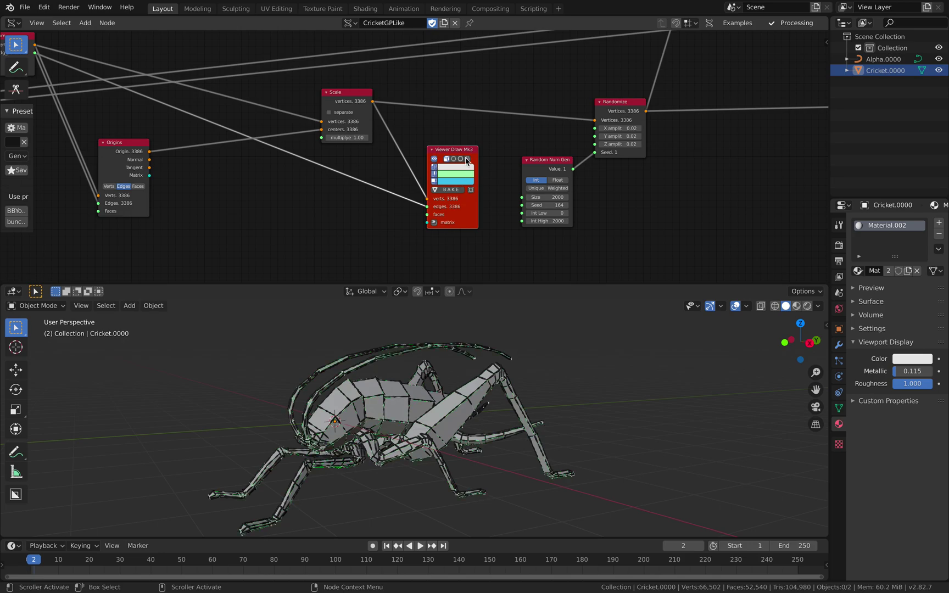
Turn off the Viewer Draw Mk3 display and move it, the Randomize node and its Random Num Gen node closer to Scale
left_click(435, 160)
left_click_drag(447, 149, 410, 165)
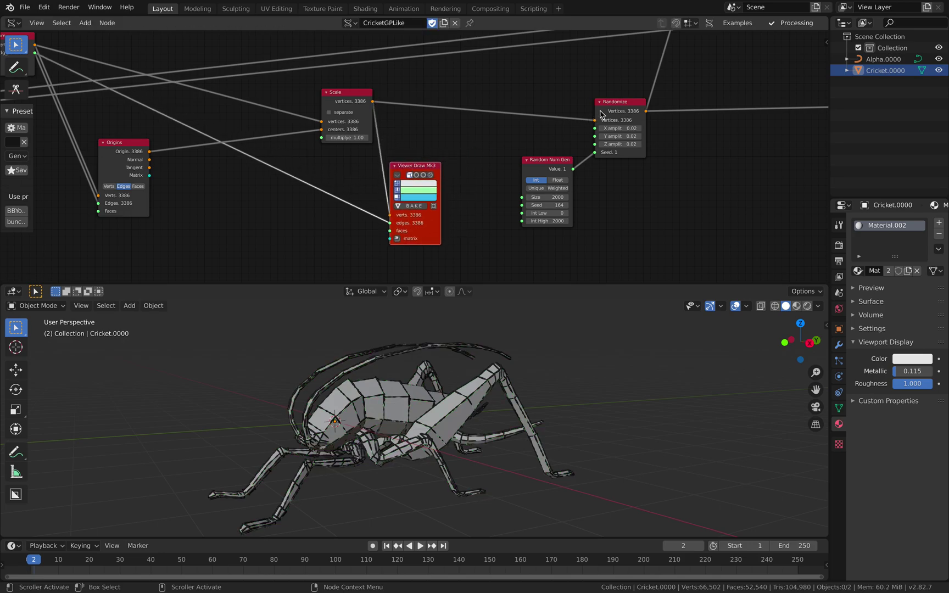
left_click_drag(601, 110, 566, 91)
left_click_drag(540, 158, 486, 138)
middle_click_drag(569, 105, 466, 166)
scroll(470, 165, "down", 1)
left_click_drag(471, 153, 492, 146)
Nudge the Path Length and Randomize nodes and the seed's Random Num Gen node into a tighter layout
middle_click_drag(521, 81, 458, 97)
left_click_drag(507, 62, 498, 60)
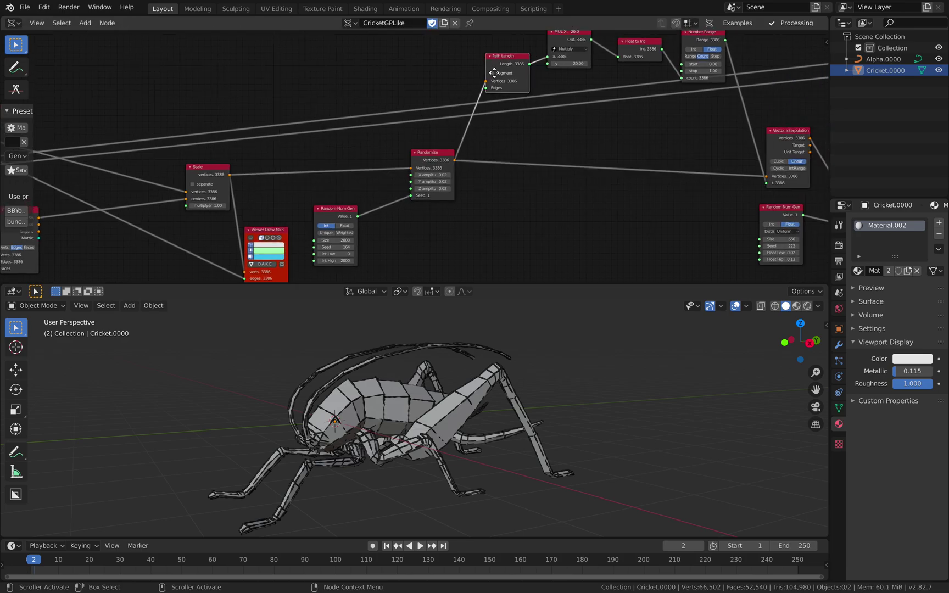
middle_click_drag(494, 73, 489, 85)
left_click_drag(426, 172, 413, 163)
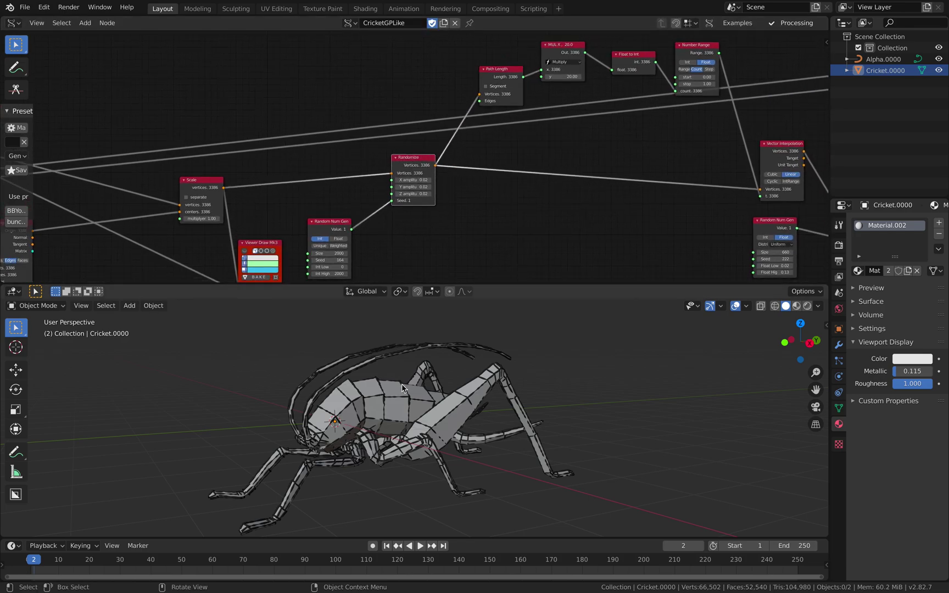
left_click_drag(333, 226, 352, 211)
Line up the Path Length and Multiply nodes ahead of the Float to Int and Number Range nodes
middle_click_drag(416, 201, 347, 198)
middle_click_drag(466, 161, 430, 184)
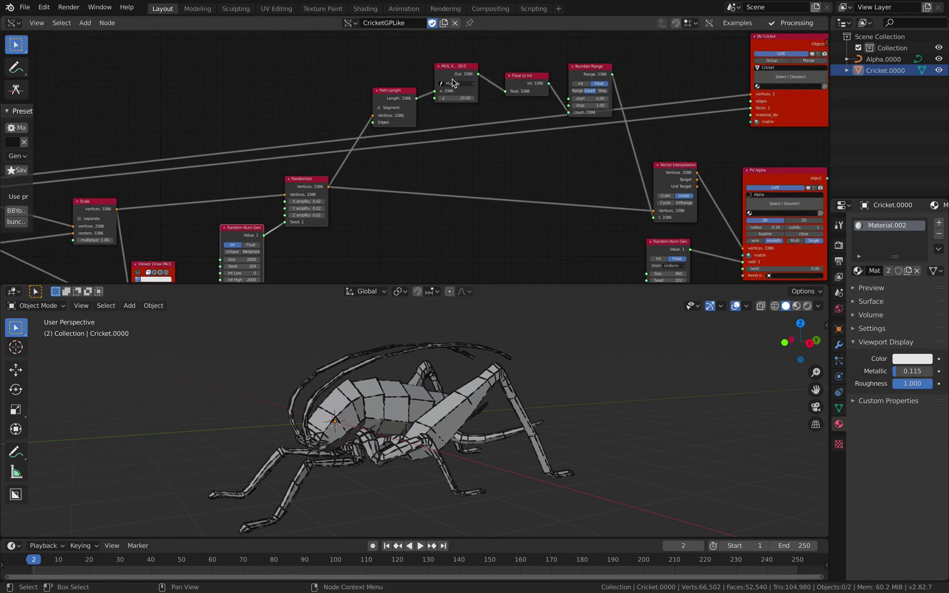
left_click_drag(459, 67, 463, 62)
left_click_drag(397, 96, 390, 90)
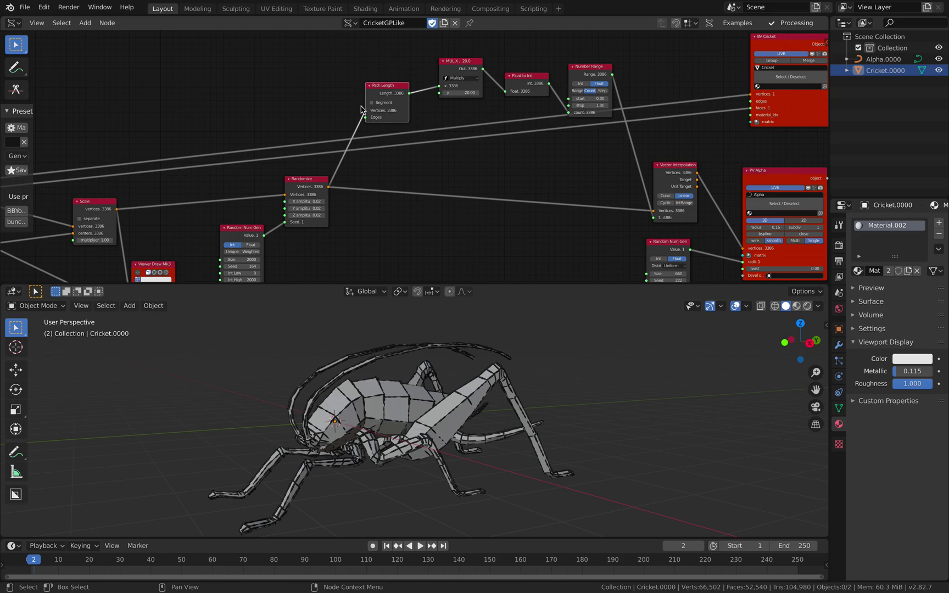
middle_click_drag(385, 67, 363, 62)
scroll(360, 63, "up", 1)
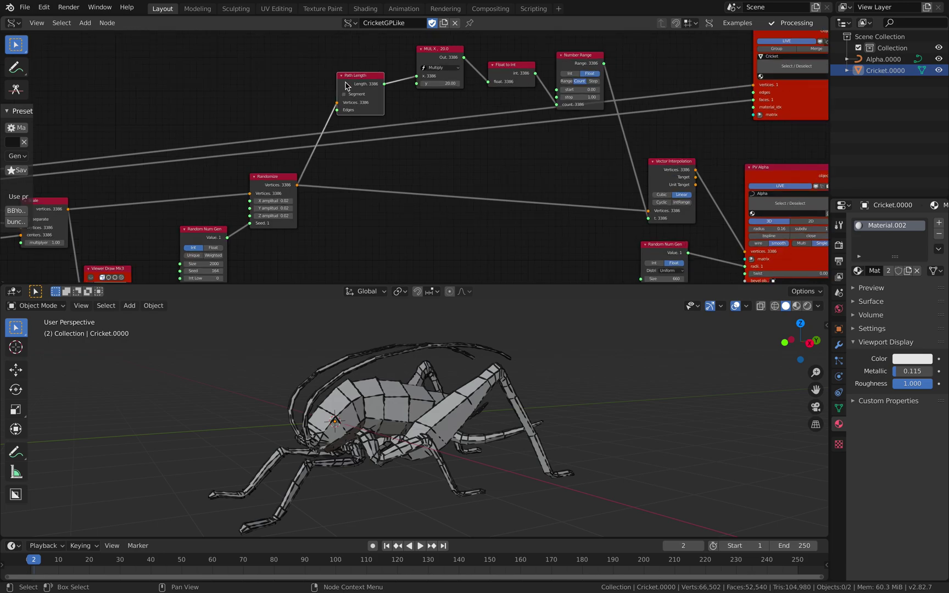
middle_click_drag(375, 102, 347, 96)
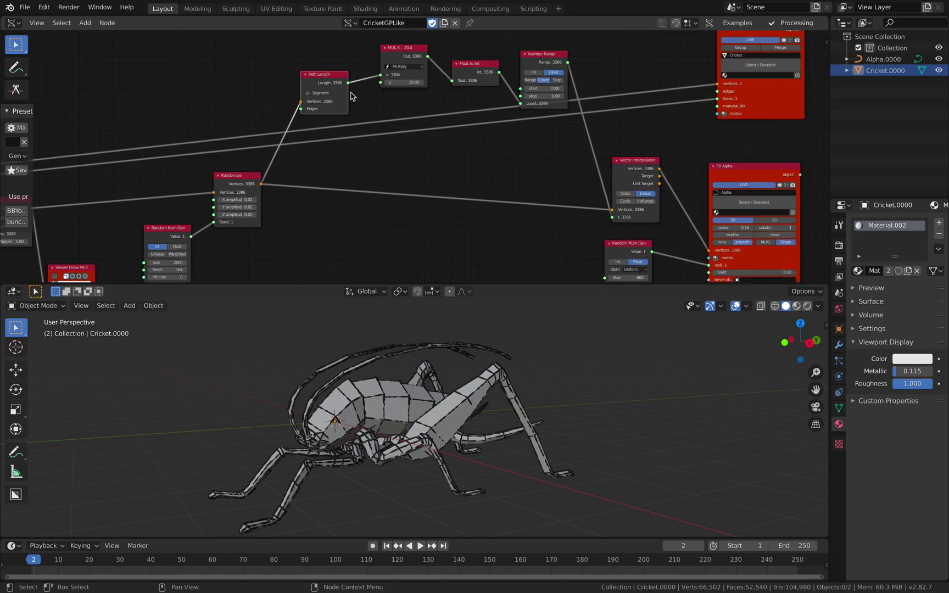
middle_click_drag(408, 72, 410, 92)
left_click_drag(326, 98, 324, 85)
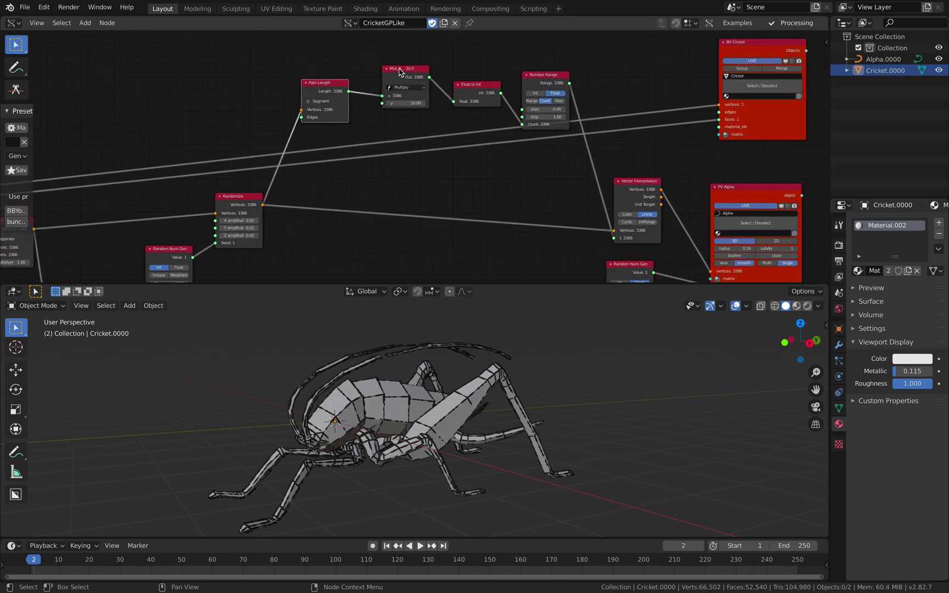
left_click_drag(398, 68, 393, 63)
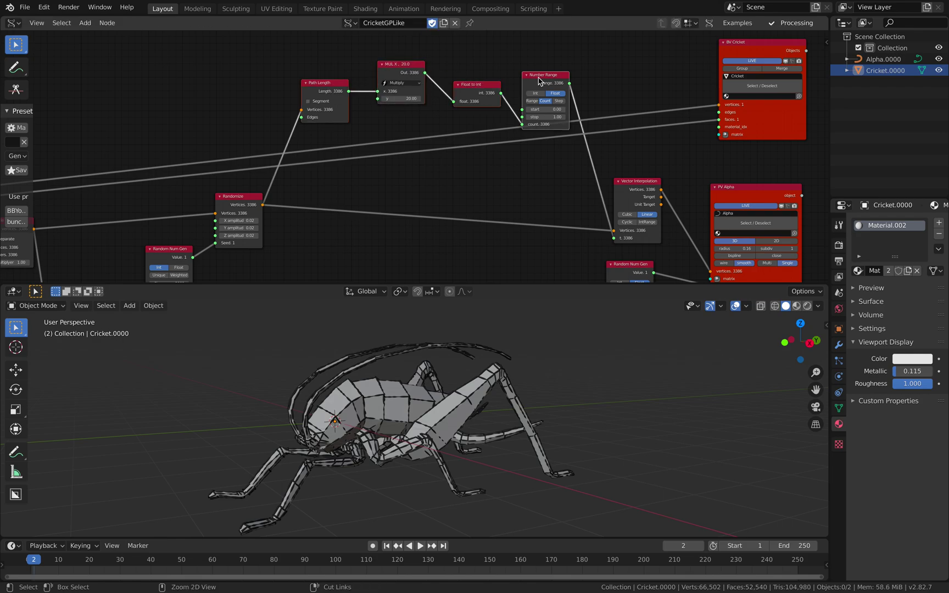
Join the Path Length, Multiply, Float to Int and Number Range nodes in a frame and shift the frame up
key("ctrl+j")
left_click_drag(513, 65, 497, 49)
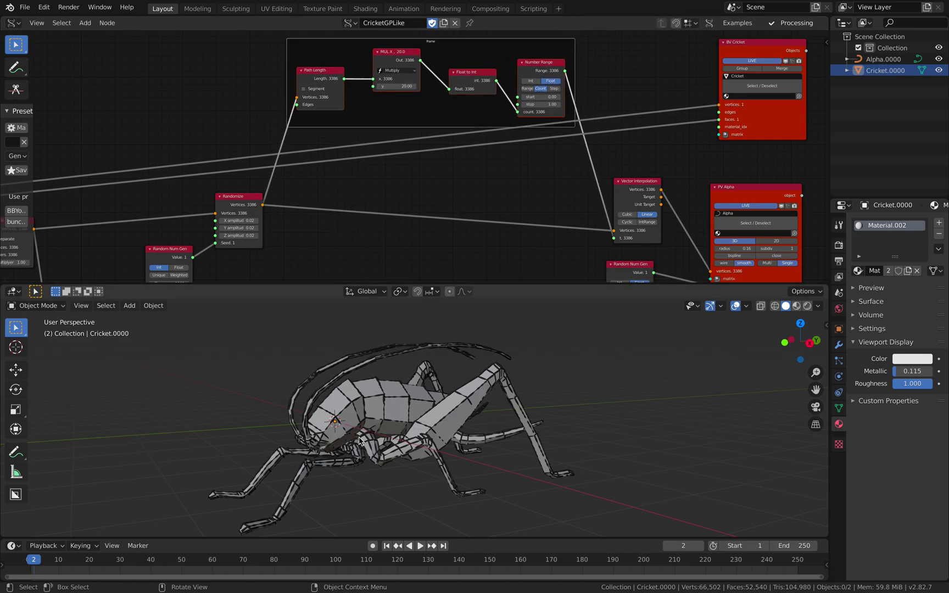
mouse_move(428, 411)
middle_mouse_down()
mouse_move(430, 419)
mouse_move(445, 409)
middle_mouse_up()
scroll(427, 396, "up", 1)
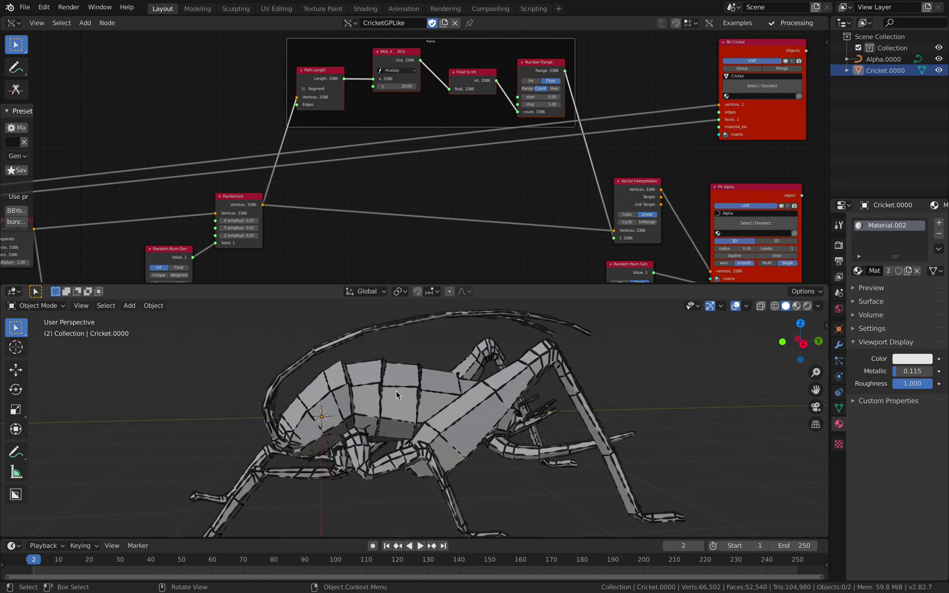
Shift the Vector Interpolation node up toward the framed nodes and inspect the stroke segments on the cricket's body
middle_click_drag(538, 242, 564, 150)
left_click_drag(564, 151, 566, 136)
middle_click_drag(558, 141, 541, 148)
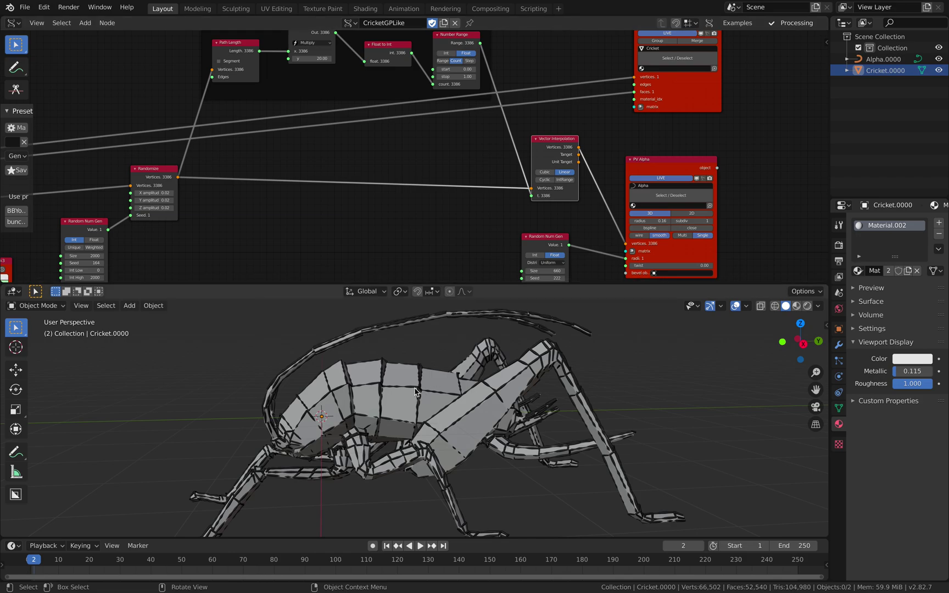
scroll(445, 407, "up", 6)
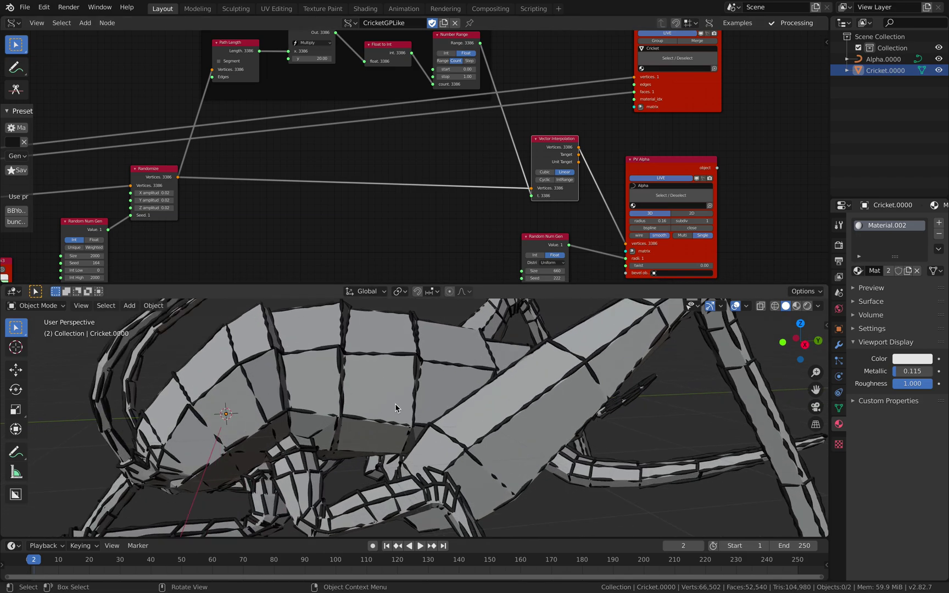
scroll(395, 408, "down", 5)
middle_click_drag(516, 164, 484, 154)
left_click_drag(522, 130, 524, 123)
Move the PV Alpha and BV Cricket viewers and the radius Random Num Gen node close to Vector Interpolation
left_click_drag(622, 152, 616, 129)
middle_click_drag(626, 98, 601, 110)
left_click_drag(618, 95, 598, 88)
middle_click_drag(598, 109, 601, 113)
left_click_drag(498, 241, 512, 224)
left_click_drag(588, 146, 586, 133)
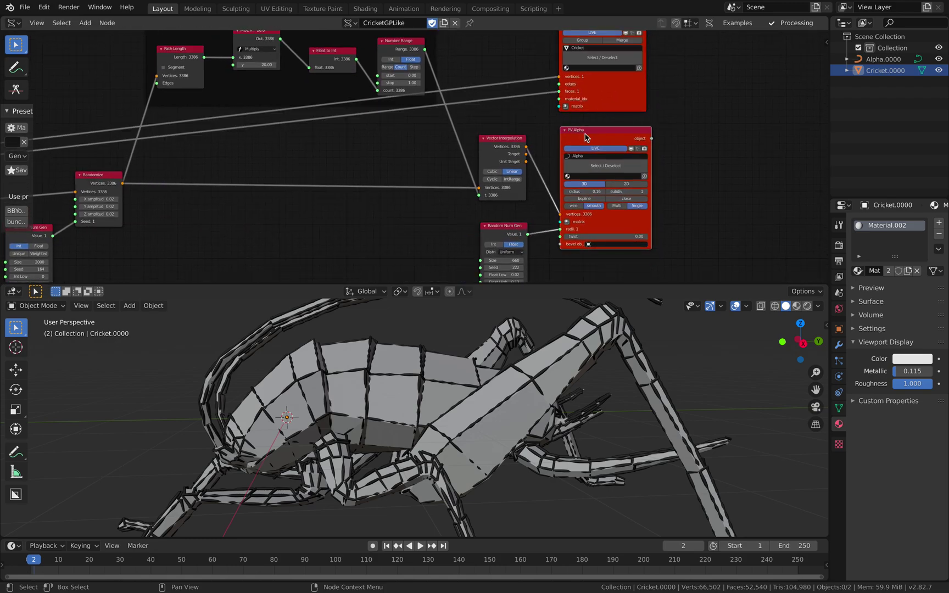
scroll(585, 133, "up", 1)
middle_click_drag(563, 106, 508, 56)
scroll(630, 198, "up", 1)
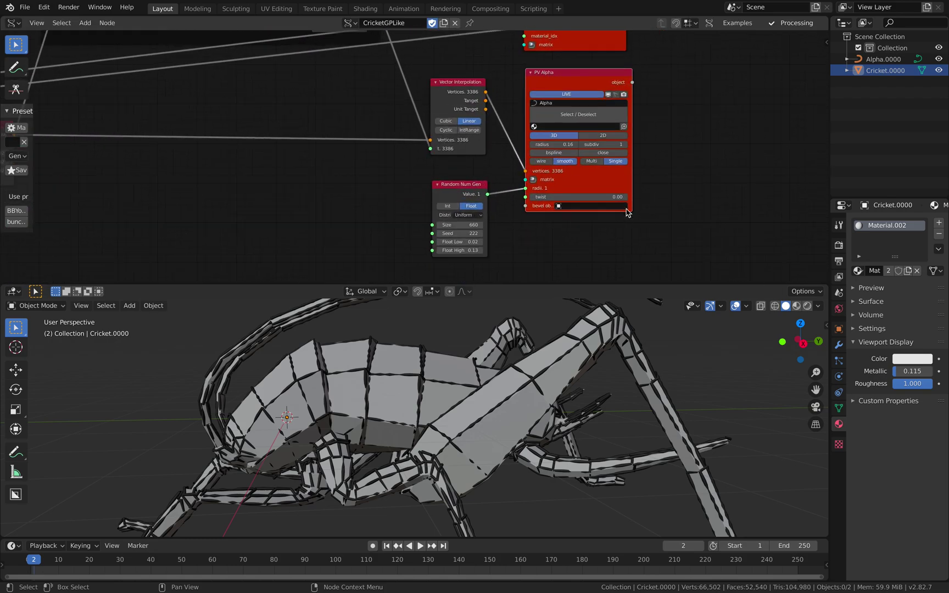
Duplicate the Alpha.0000 stroke curve object and place the copy beside the cricket
left_click(586, 322)
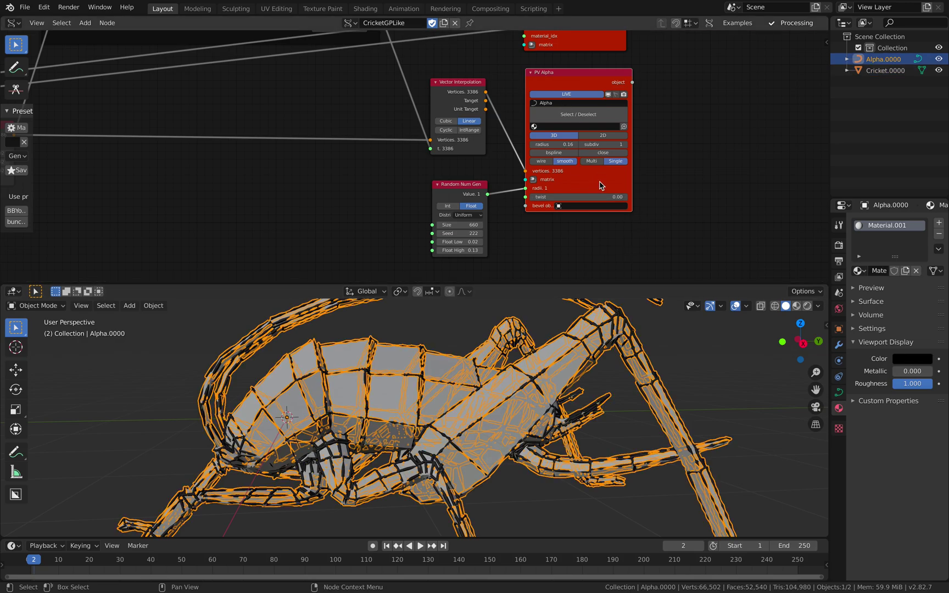
middle_click_drag(530, 356, 360, 376)
scroll(552, 364, "down", 3)
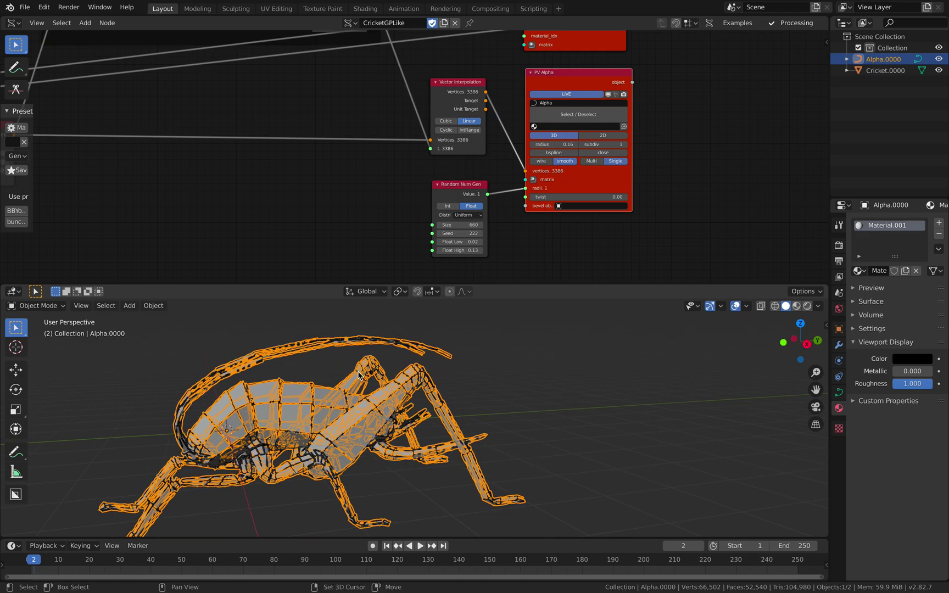
key("shift+d")
left_click(432, 382)
scroll(431, 382, "up", 2)
Convert the duplicated stroke curves to a mesh and move it farther away from the original cricket
right_click(440, 343)
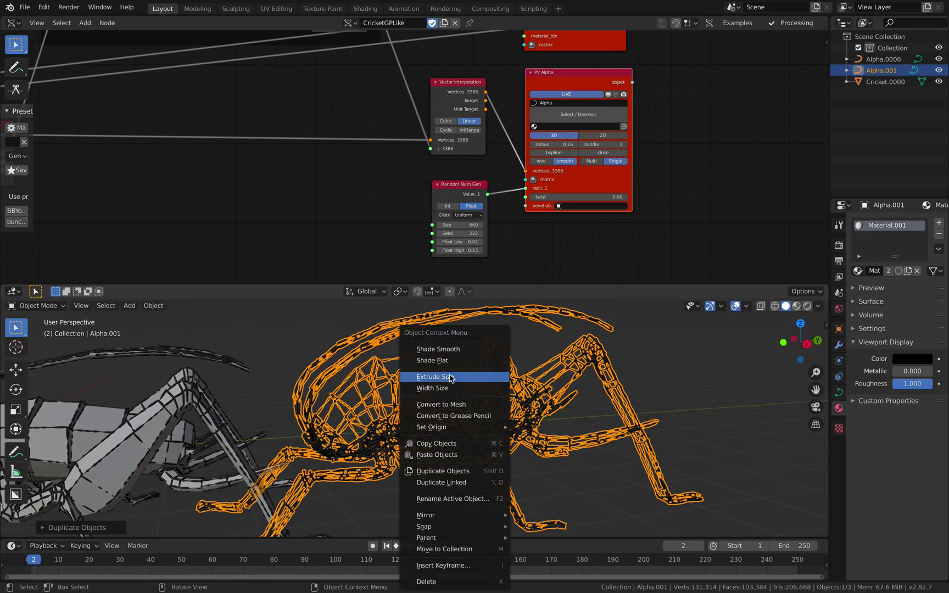
left_click(461, 404)
key("g")
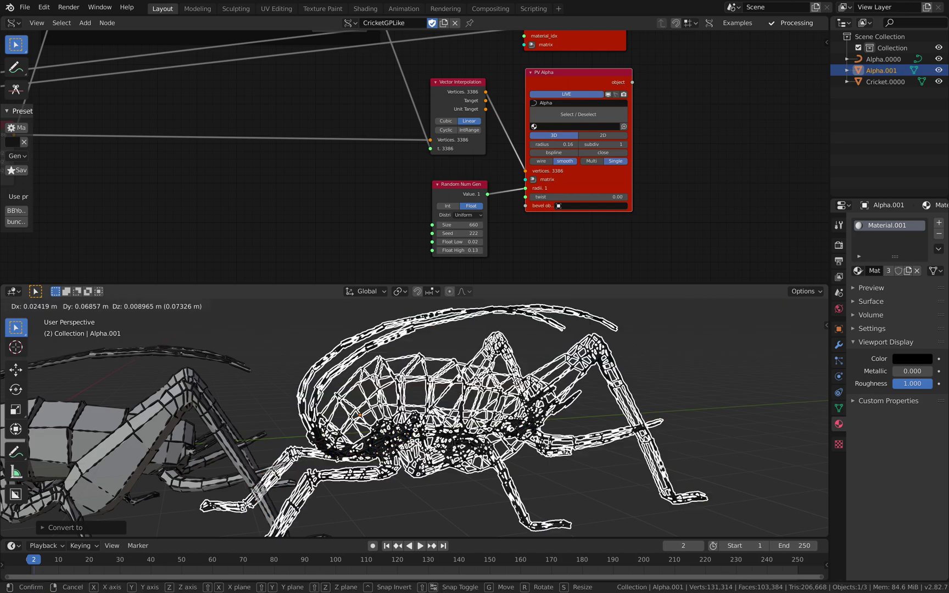
left_click(537, 382)
Add a Decimate modifier with a ratio of 0.1 to the duplicated stroke mesh and inspect the result up close
left_click(840, 344)
left_click(885, 225)
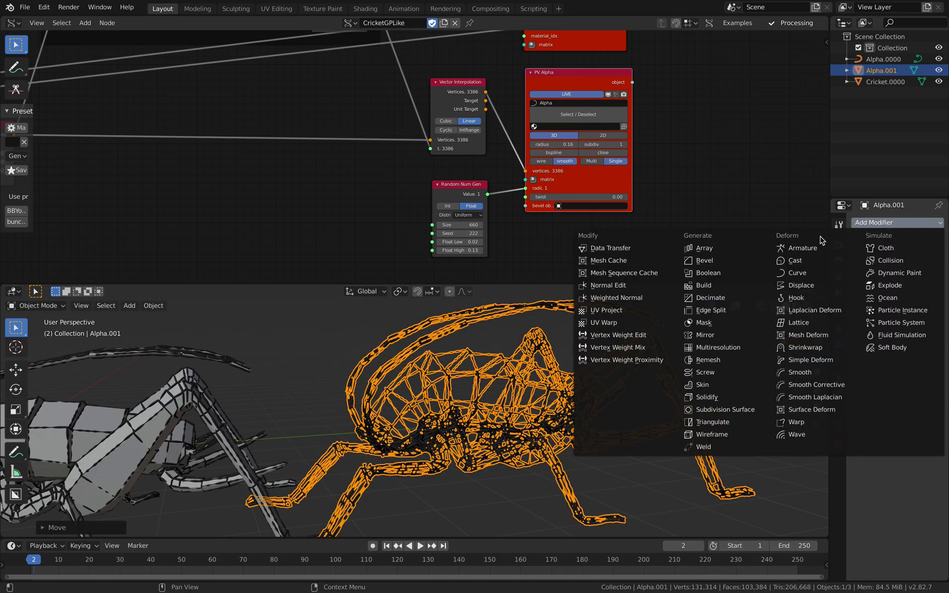
left_click(750, 299)
left_click(876, 285)
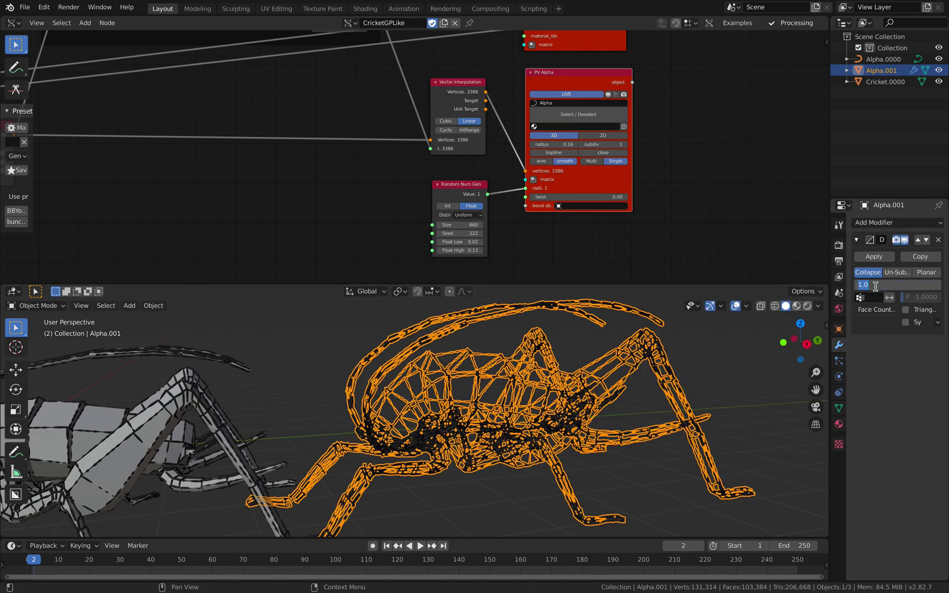
type(".1")
key("Return")
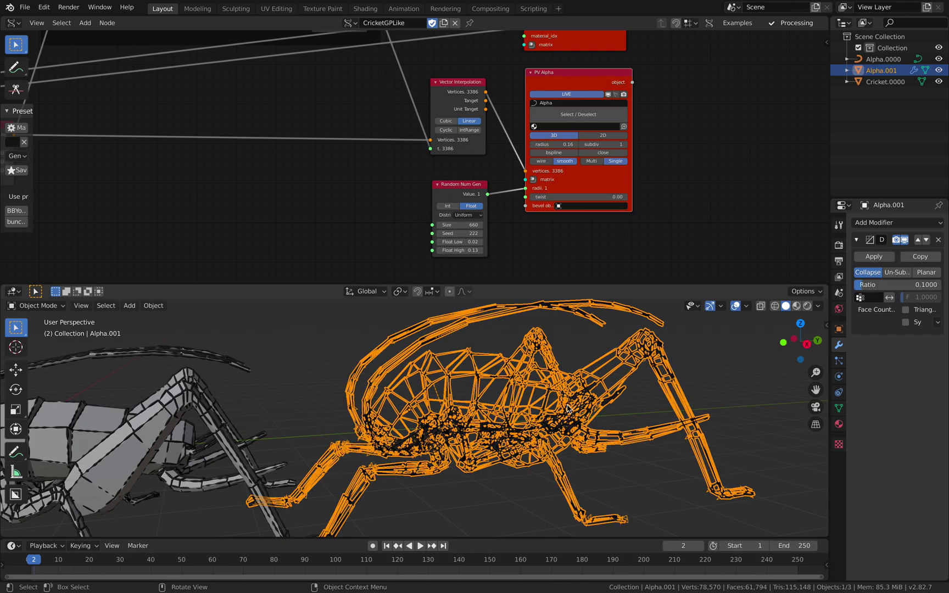
left_click(606, 419)
scroll(603, 419, "up", 5)
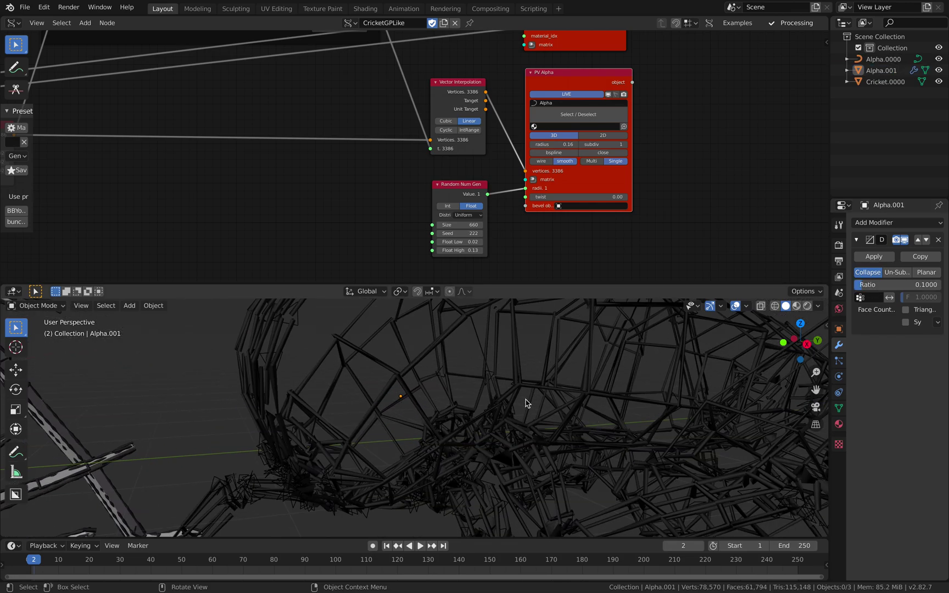
Set the stroke material Material.001 to a black base color with specular 0
left_click(526, 391)
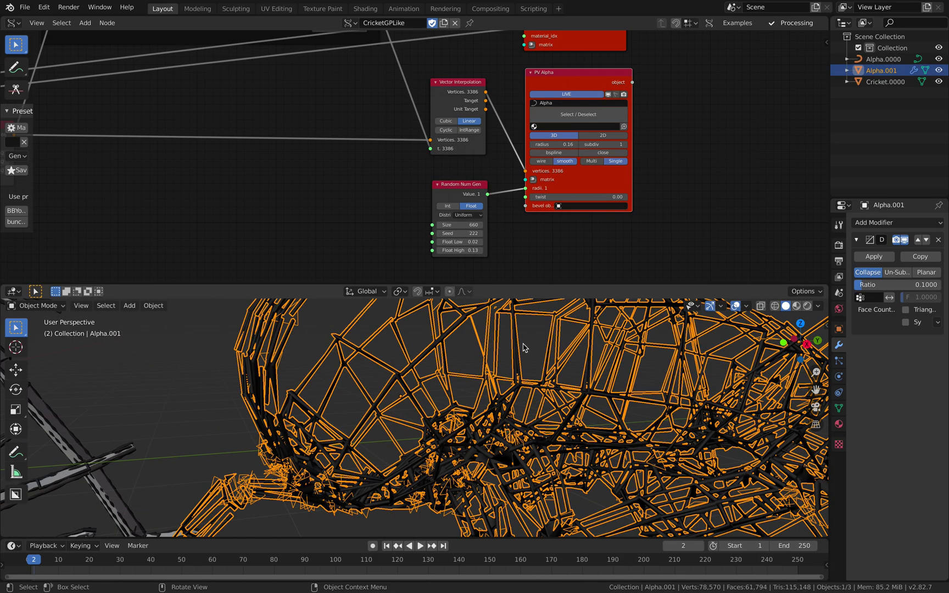
left_click(839, 424)
left_click(875, 315)
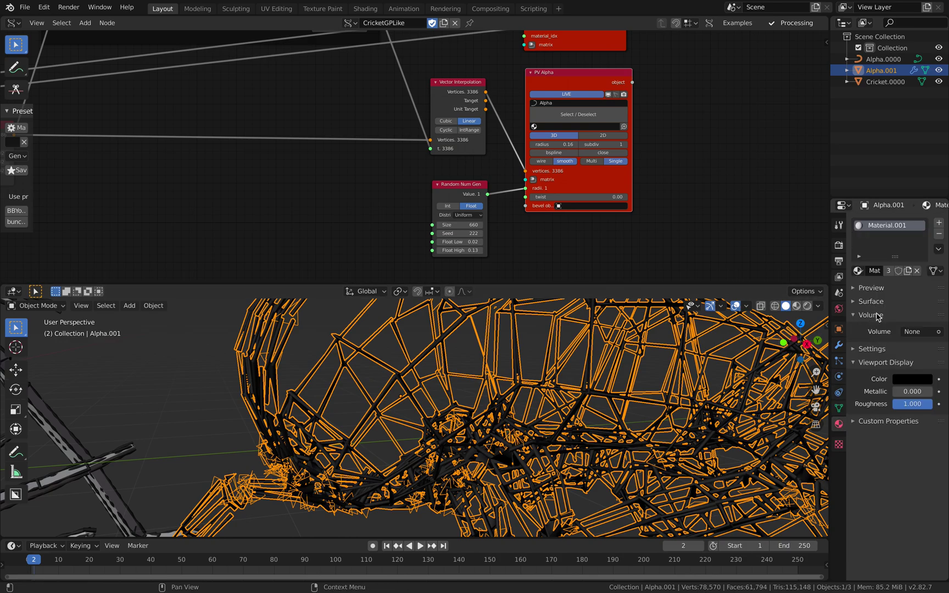
left_click(877, 315)
left_click(878, 329)
left_click(878, 329)
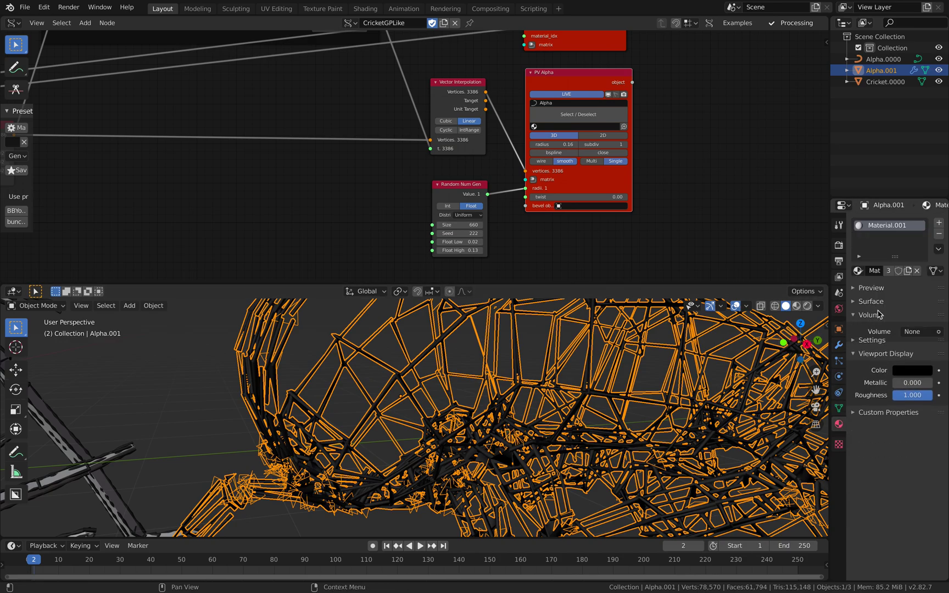
left_click(871, 302)
scroll(897, 418, "down", 4)
scroll(898, 418, "down", 3)
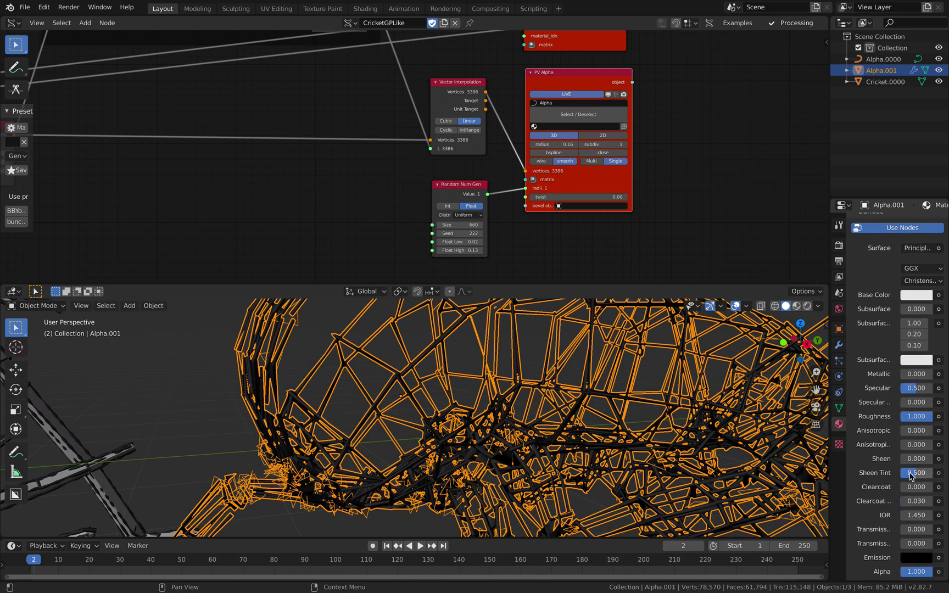
scroll(910, 475, "down", 3)
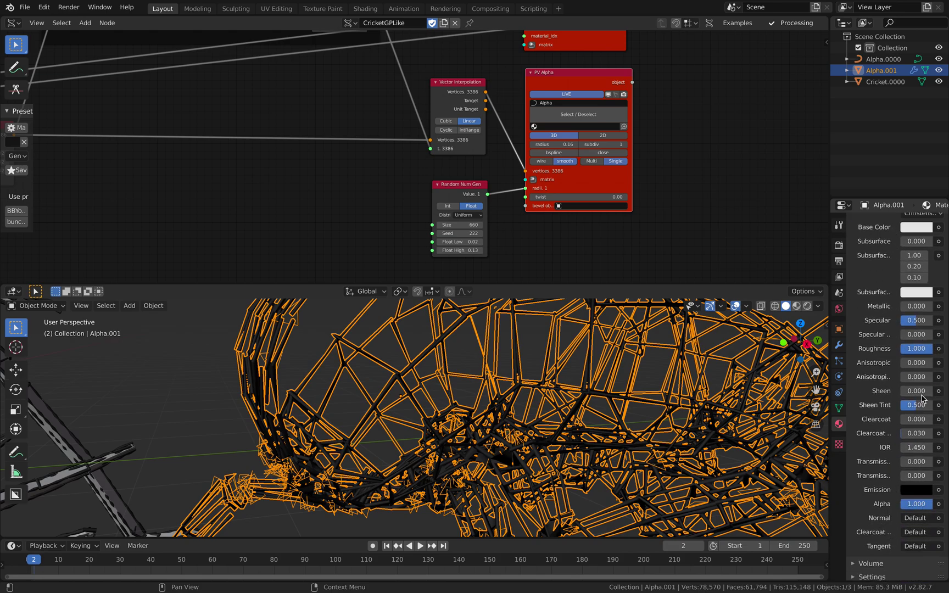
scroll(922, 398, "up", 2)
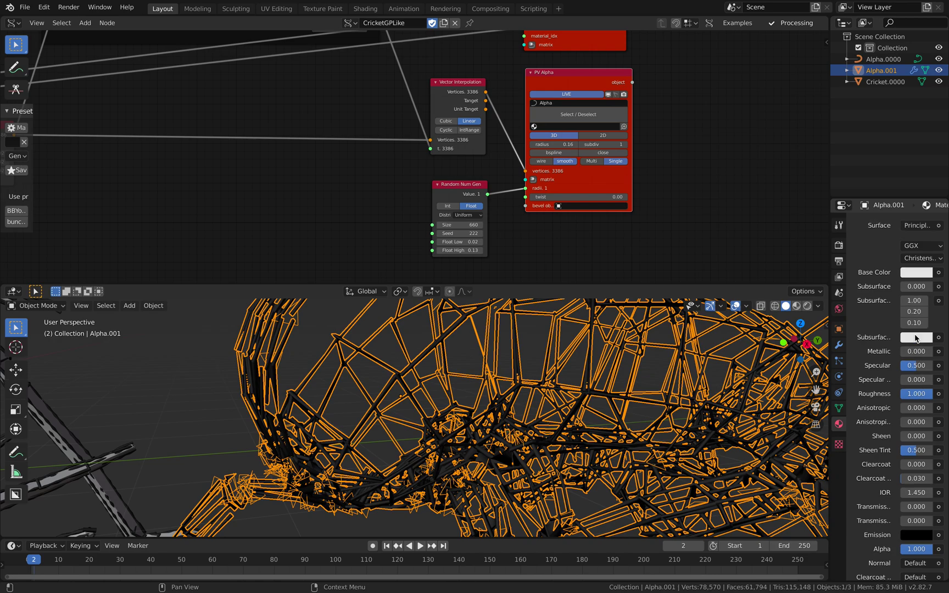
left_click(914, 278)
left_click_drag(925, 177, 926, 199)
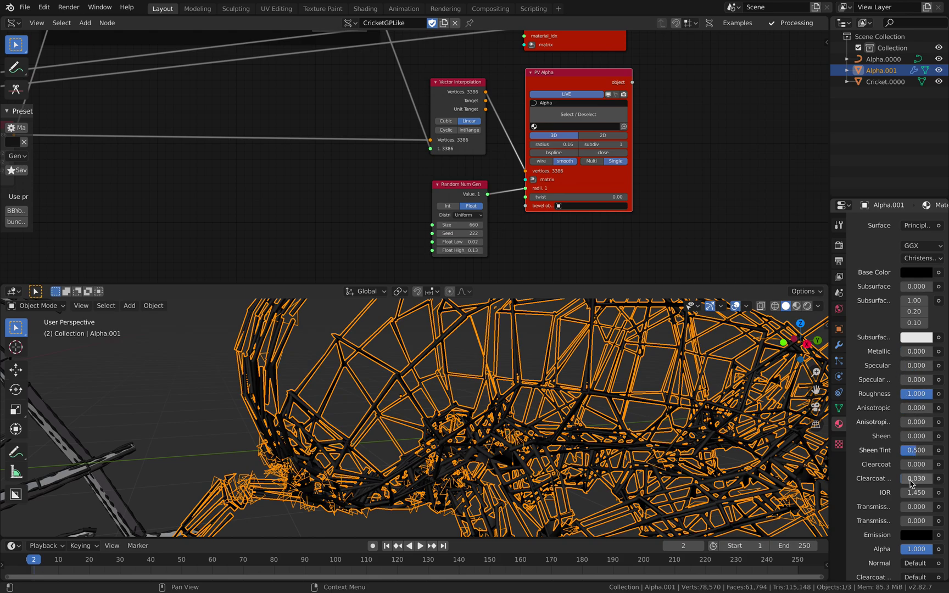
scroll(912, 487, "down", 3)
scroll(453, 434, "down", 4)
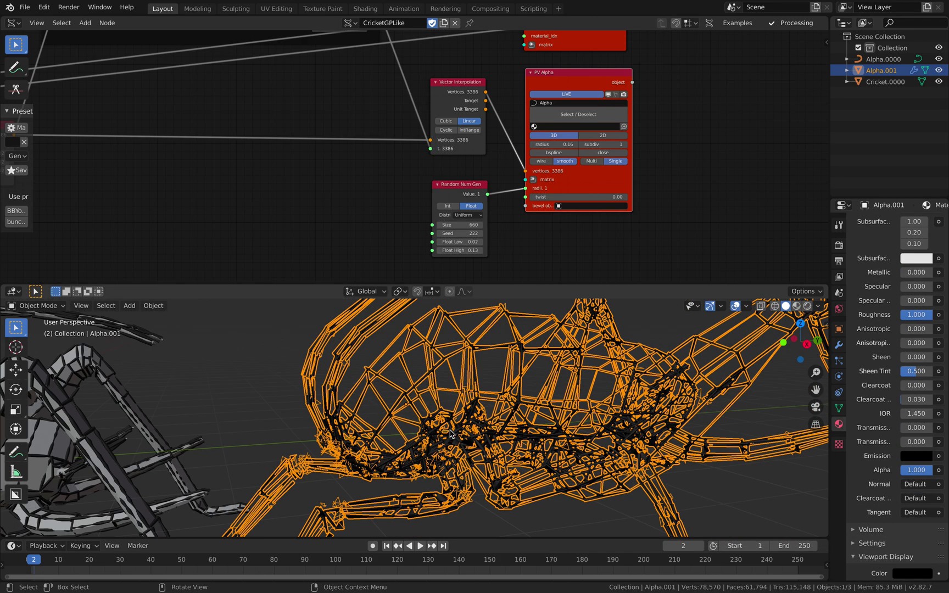
Delete the duplicated and decimated stroke mesh Alpha.001
left_click(306, 364)
scroll(478, 422, "down", 4)
left_click(475, 420)
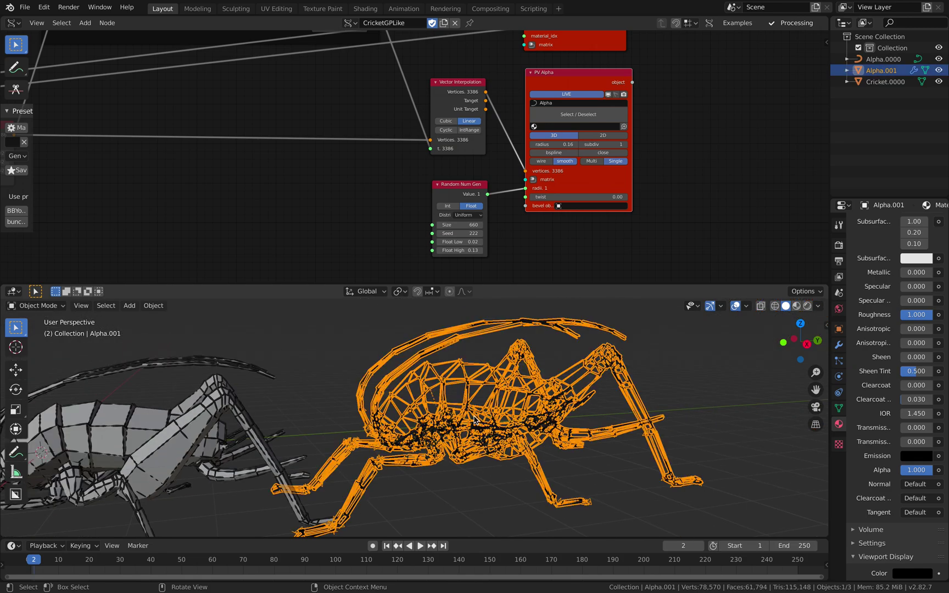
key("x")
key("Return")
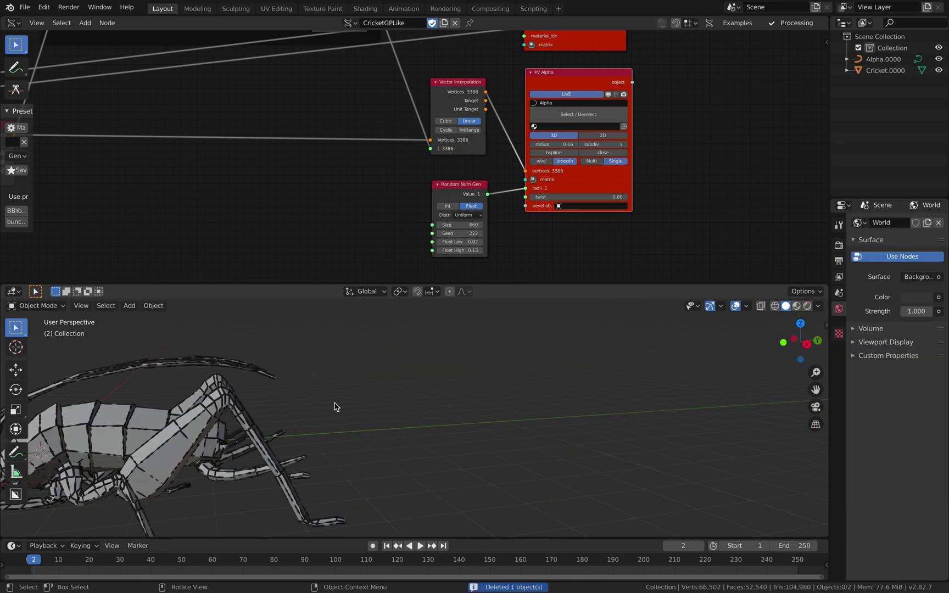
middle_click_drag(362, 392, 650, 360)
middle_click_drag(423, 376, 565, 363)
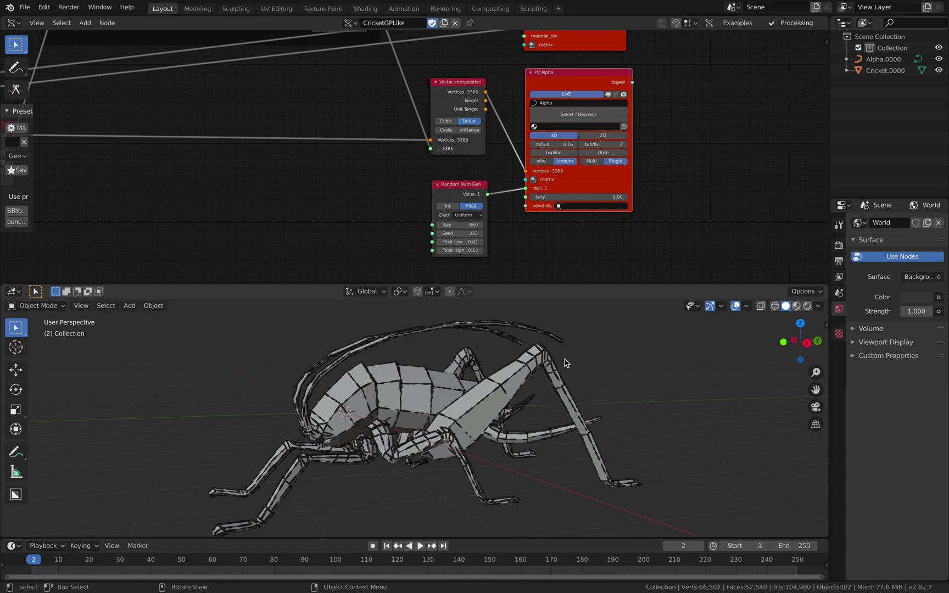
middle_click_drag(478, 378, 333, 426)
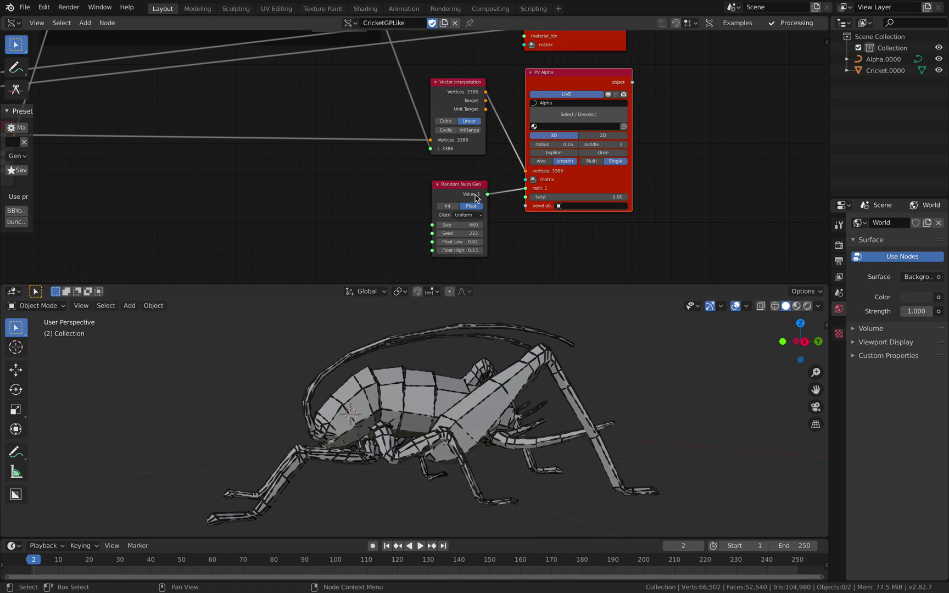
Add reroute points on the Vertices and Faces links leaving the Cricket node
left_click_drag(473, 196, 466, 195)
scroll(507, 174, "down", 2)
middle_click_drag(507, 174, 607, 167)
scroll(307, 159, "down", 4)
middle_click_drag(266, 144, 824, 123)
scroll(328, 156, "up", 7)
left_click_drag(254, 123, 160, 120)
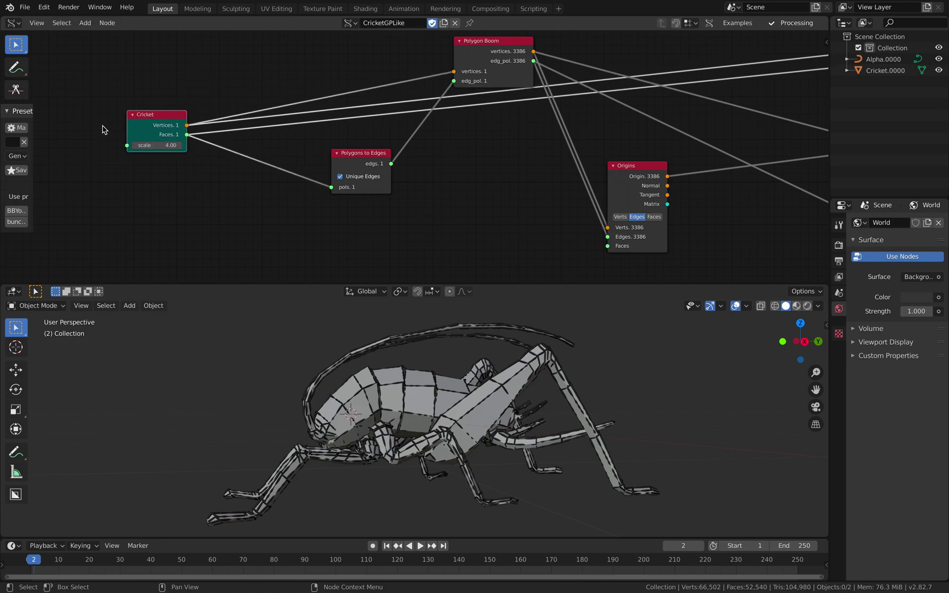
left_click(17, 89)
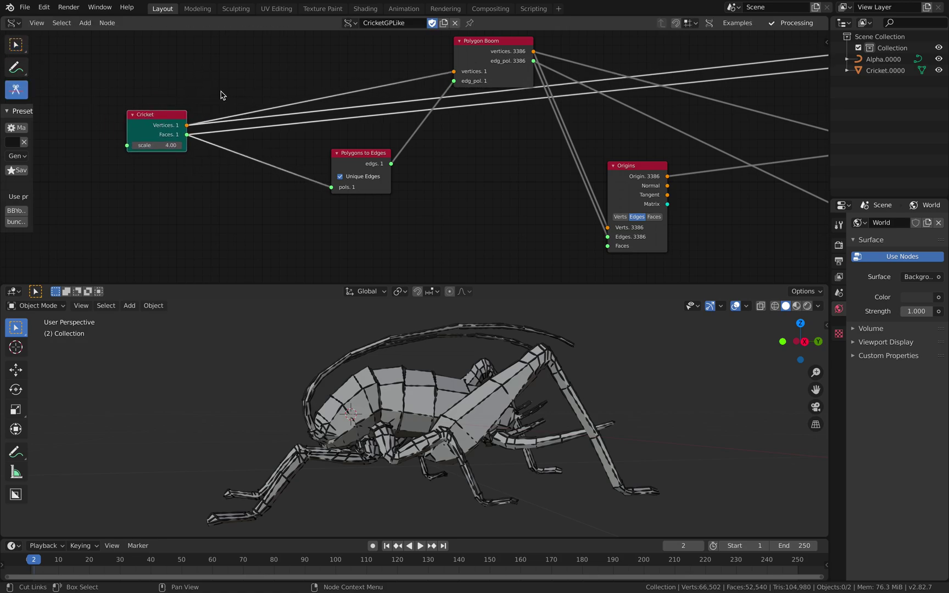
right_click_drag(225, 119, 208, 176, "shift")
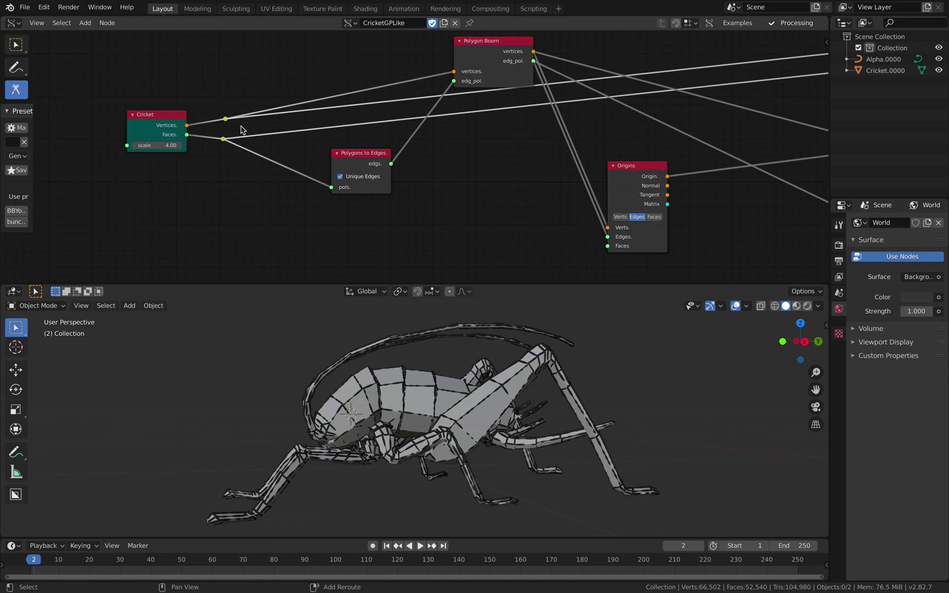
left_click(21, 51)
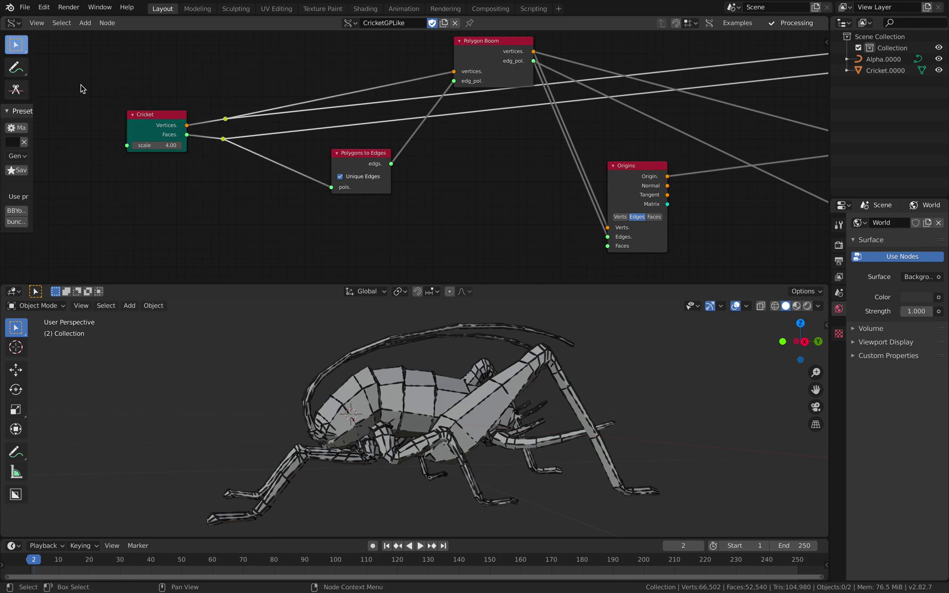
Move the Cricket node aside, add an IcoSphere node and link its Vertices and Faces to the two reroute points
left_click_drag(142, 116, 83, 91)
key("alt+space")
type("iico")
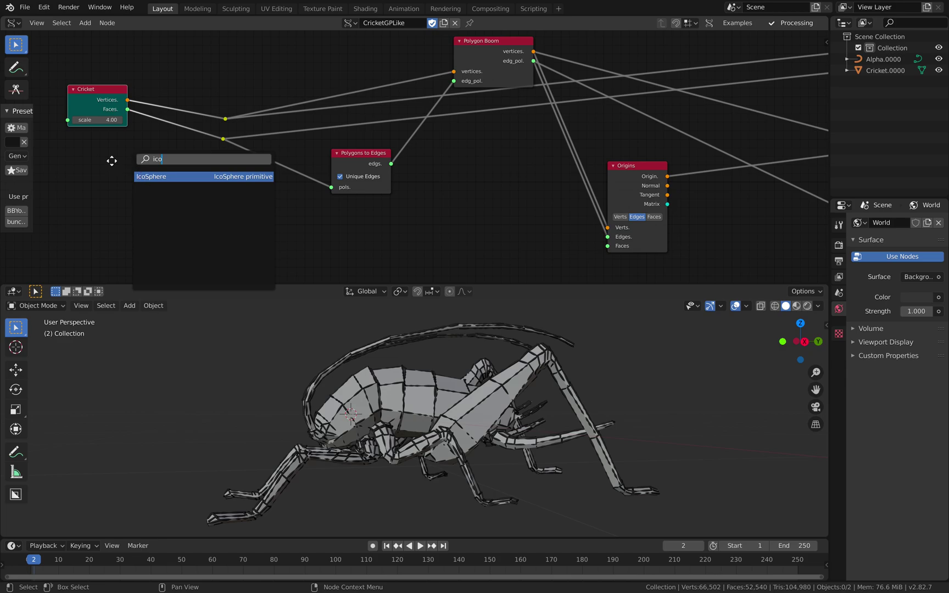
key("Return")
left_click_drag(171, 176, 225, 119)
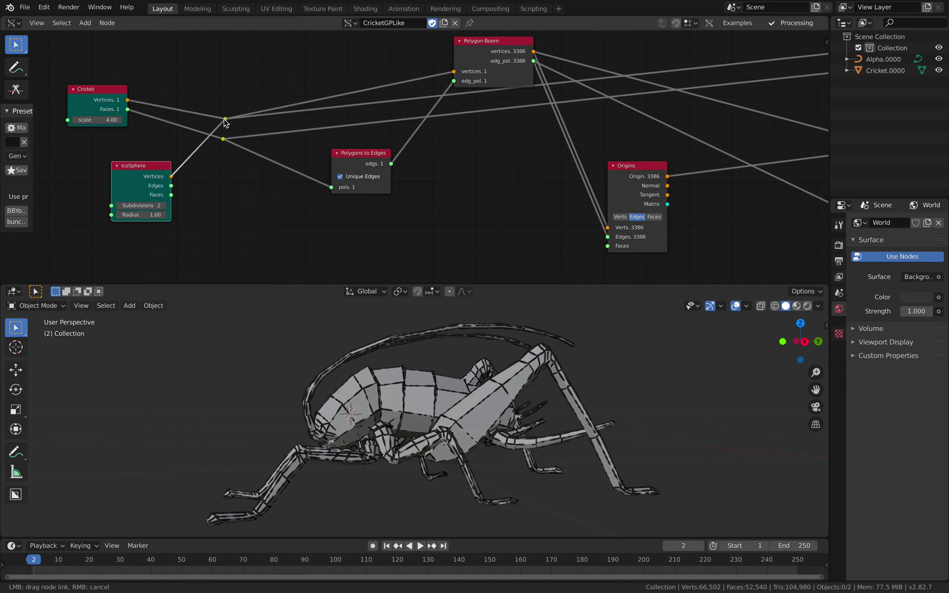
left_click_drag(172, 195, 223, 139)
Try a lower subdivision level on the IcoSphere node and undo the change
middle_click_drag(385, 395, 473, 401)
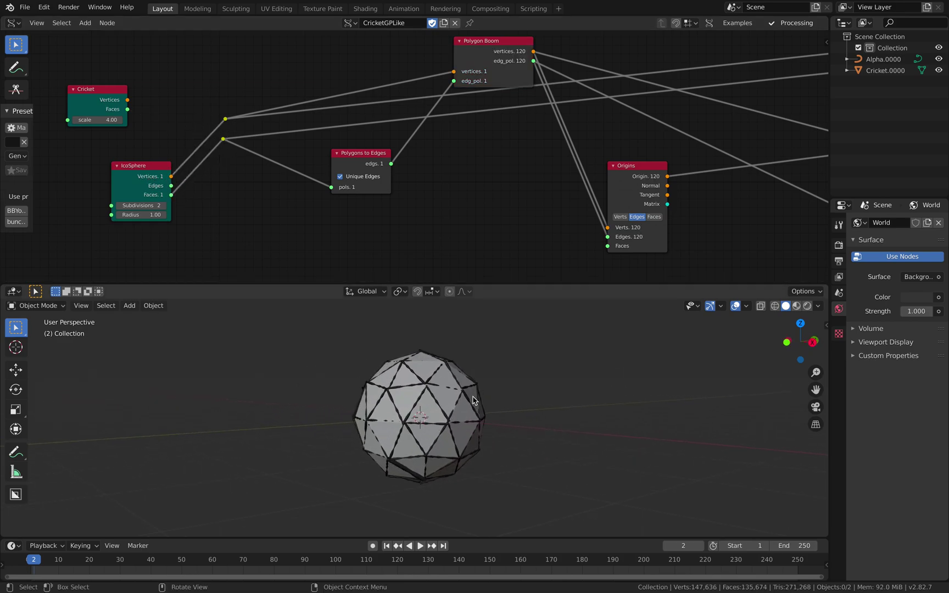
left_click(120, 207)
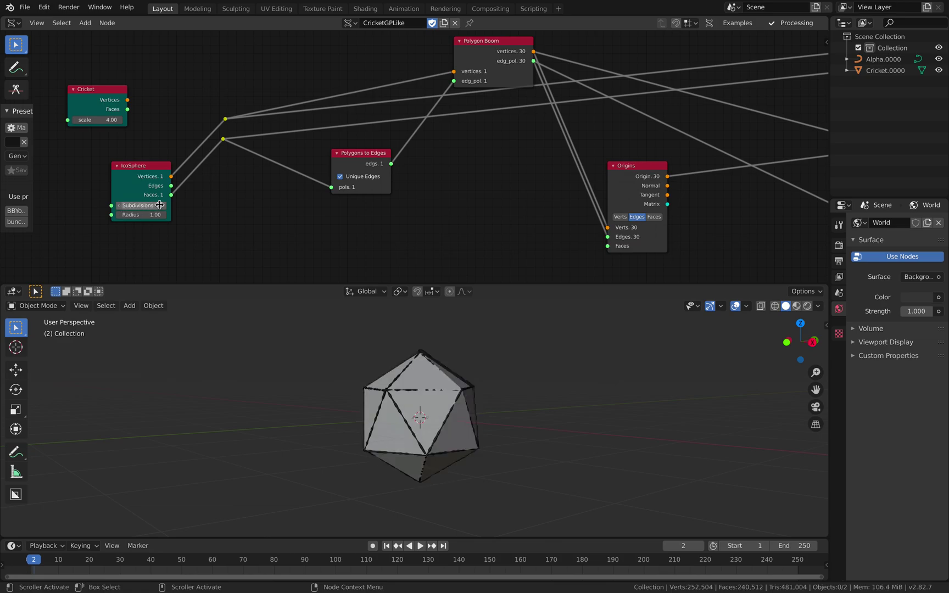
key("ctrl+z")
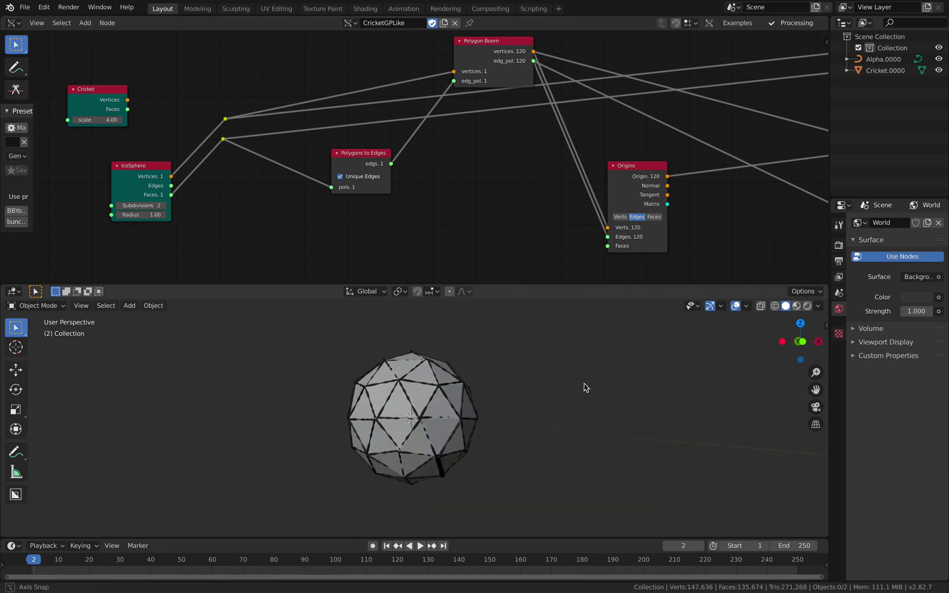
Convert the stroke curve object Alpha.0000 to a mesh
middle_click_drag(585, 386, 347, 356)
left_click_drag(339, 345, 459, 445)
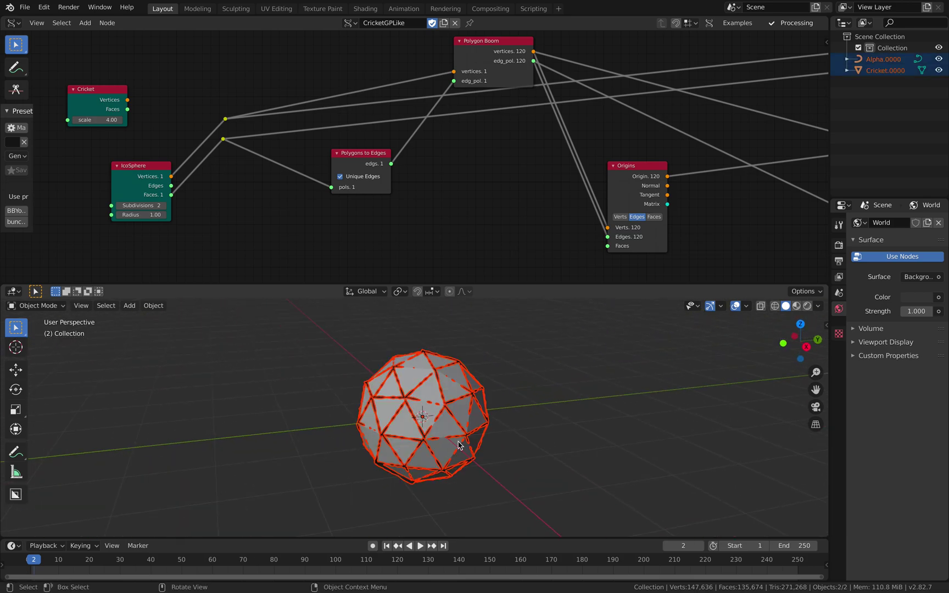
left_click(523, 413)
left_click(470, 376)
right_click(470, 376)
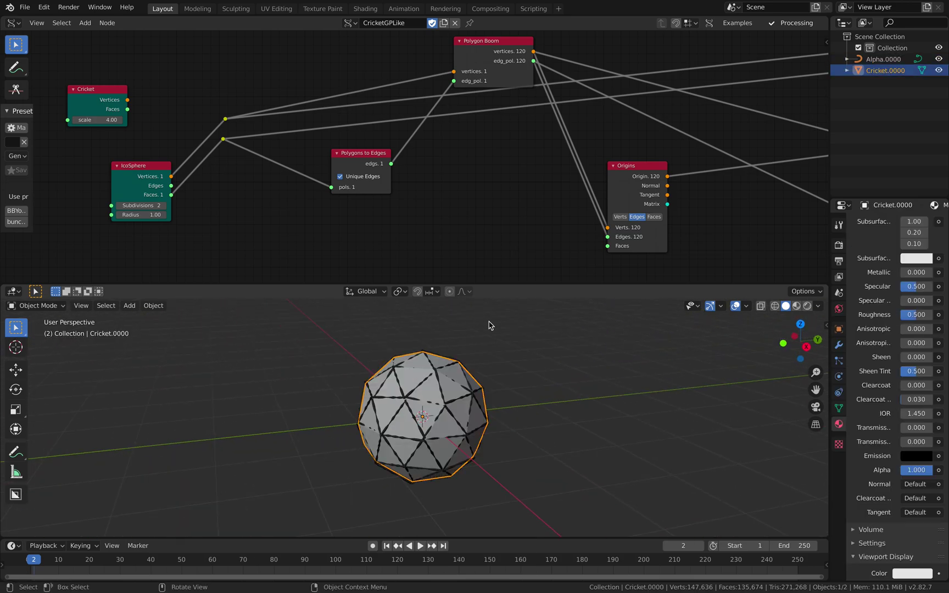
left_click(884, 60)
right_click(518, 380)
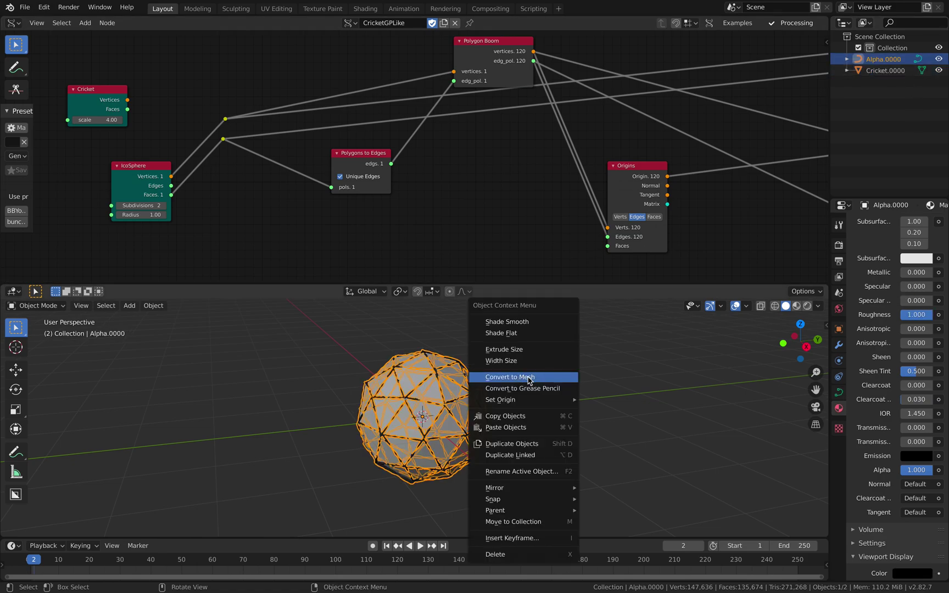
left_click(530, 378)
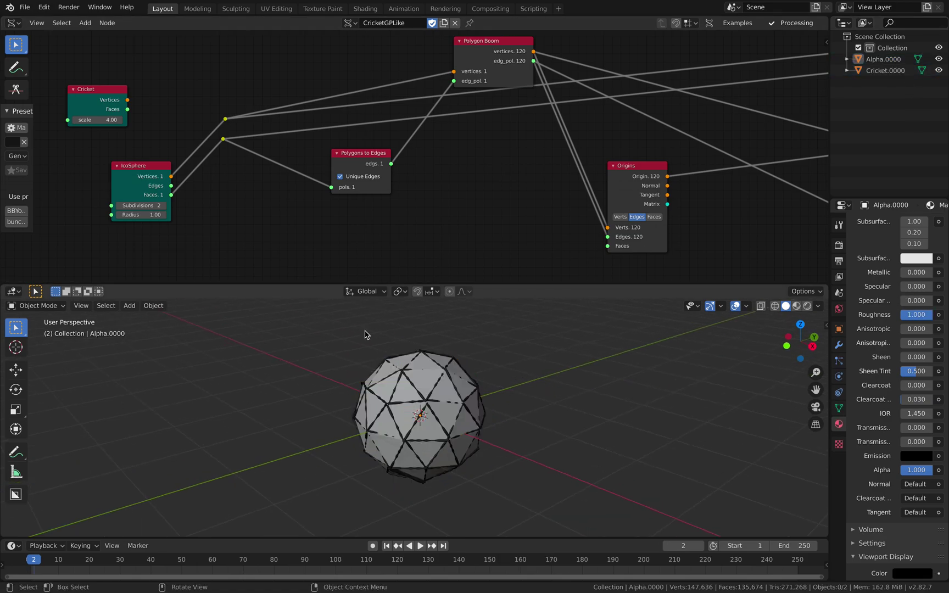
Export the selected stroke mesh and sphere to the Desktop as the USD file cricket_unleashed_006.usdc
left_click(24, 7)
mouse_move(75, 172)
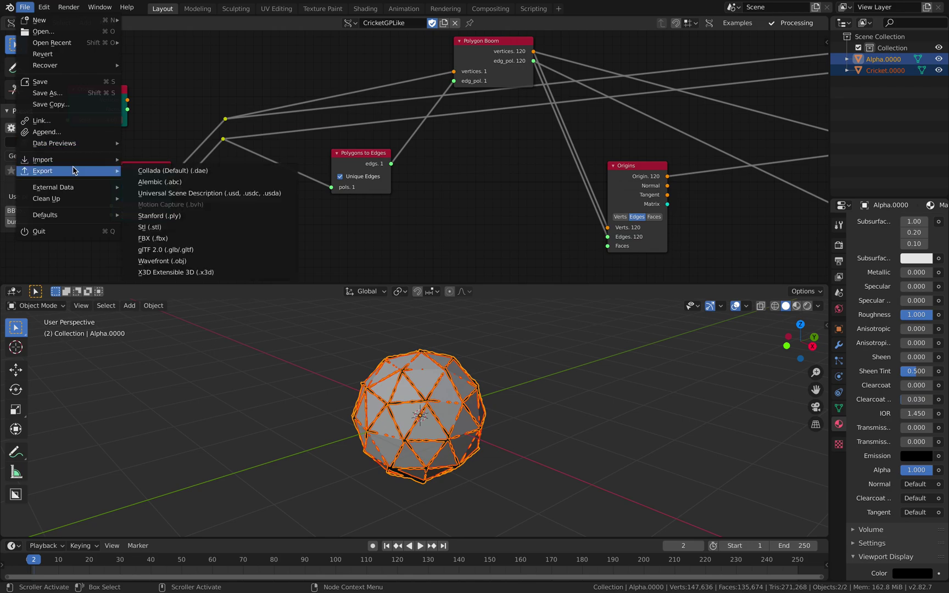
left_click(202, 194)
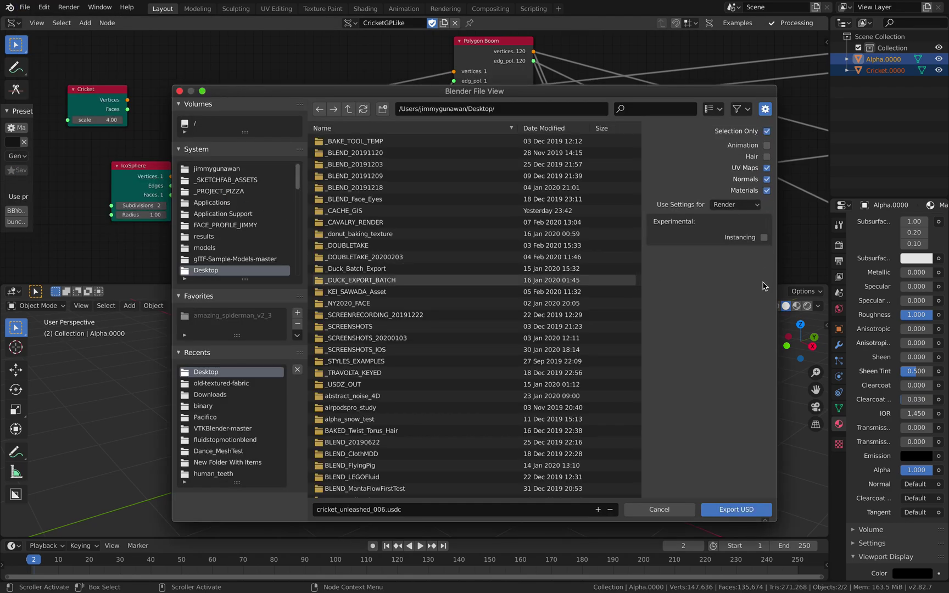
left_click(729, 512)
Switch to Finder and preview the exported cricket_unleashed_006.usdc in the Desktop folder
key("ctrl+Left")
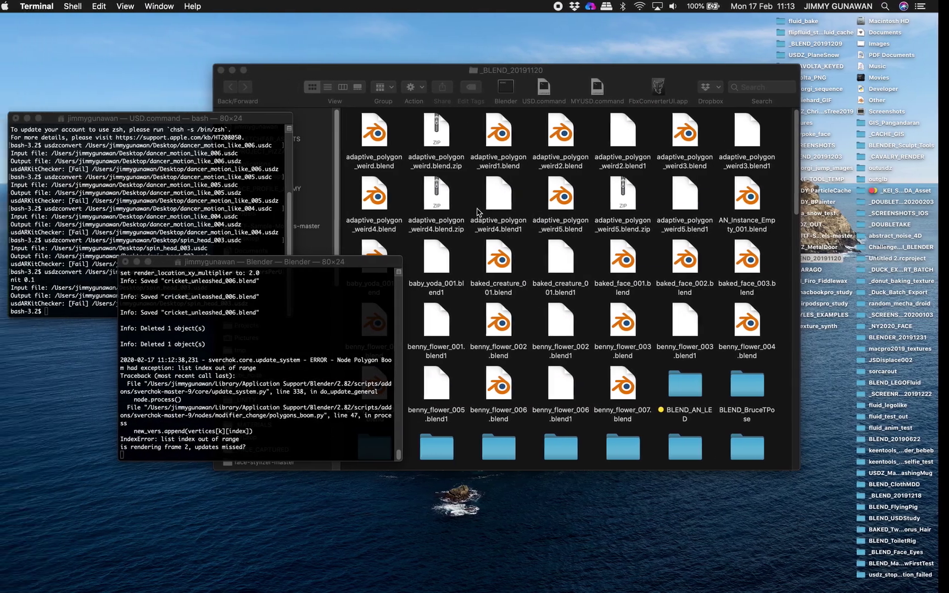
left_click(355, 72)
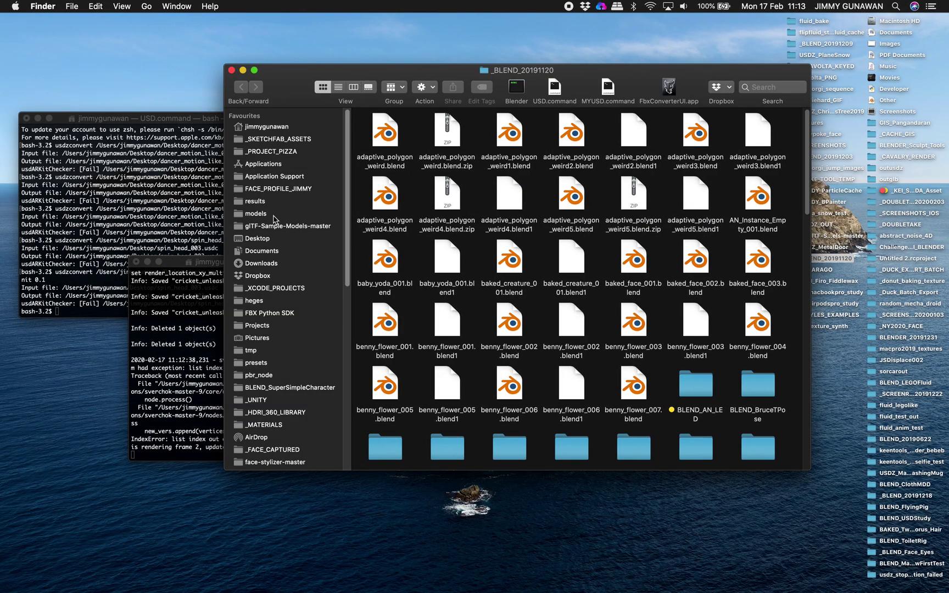
left_click(257, 238)
left_click(421, 129)
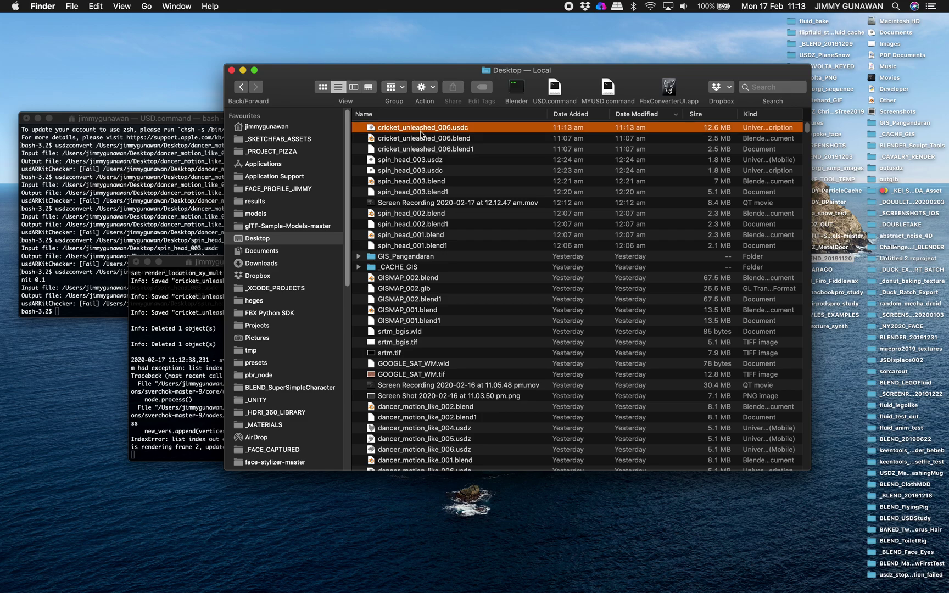
key("space")
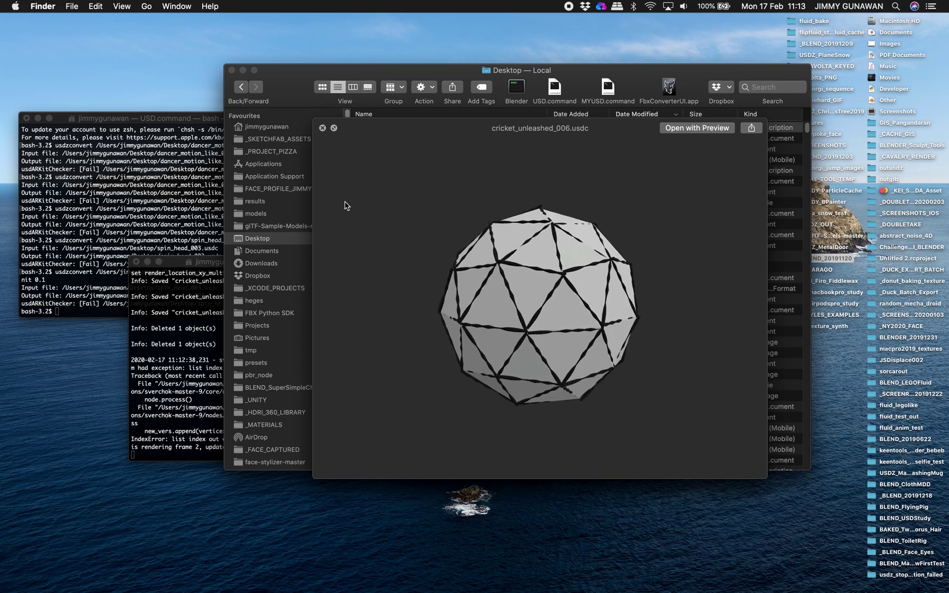
left_click(323, 129)
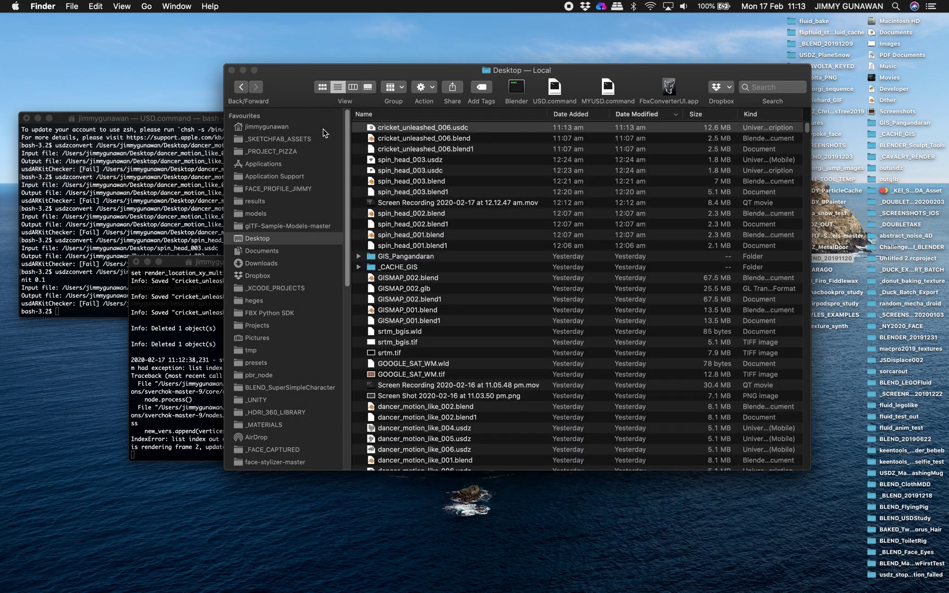
Switch back to Blender, deselect all objects and move the IcoSphere node farther from the reroute points
key("ctrl+Right")
key("alt+a")
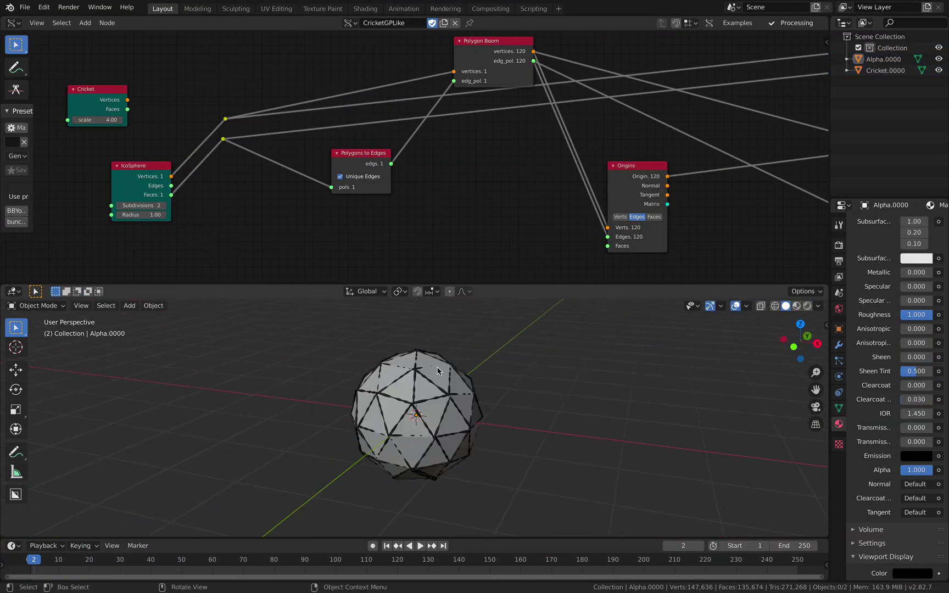
middle_click_drag(199, 163, 343, 157)
left_click_drag(268, 162, 160, 161)
key("alt+space")
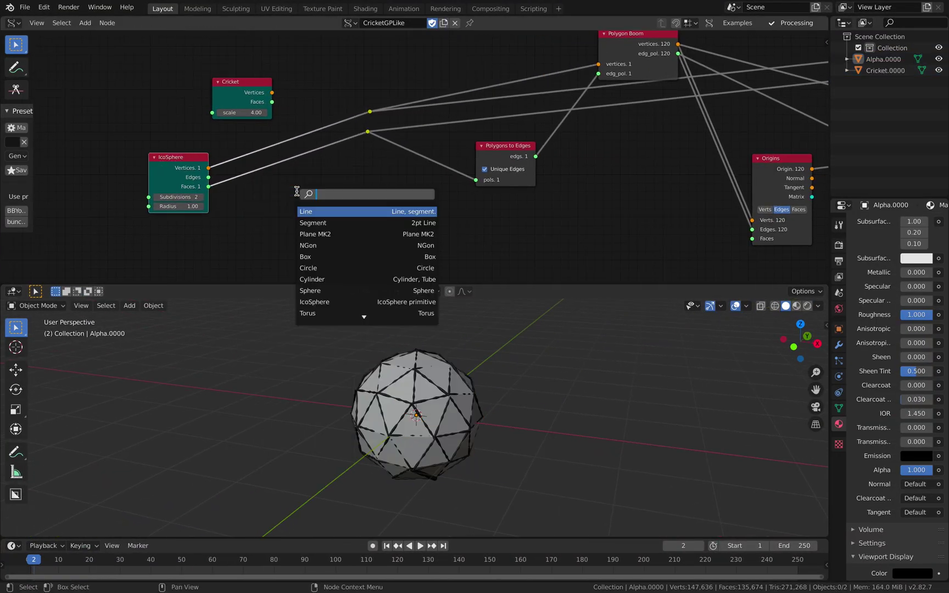
type("suz")
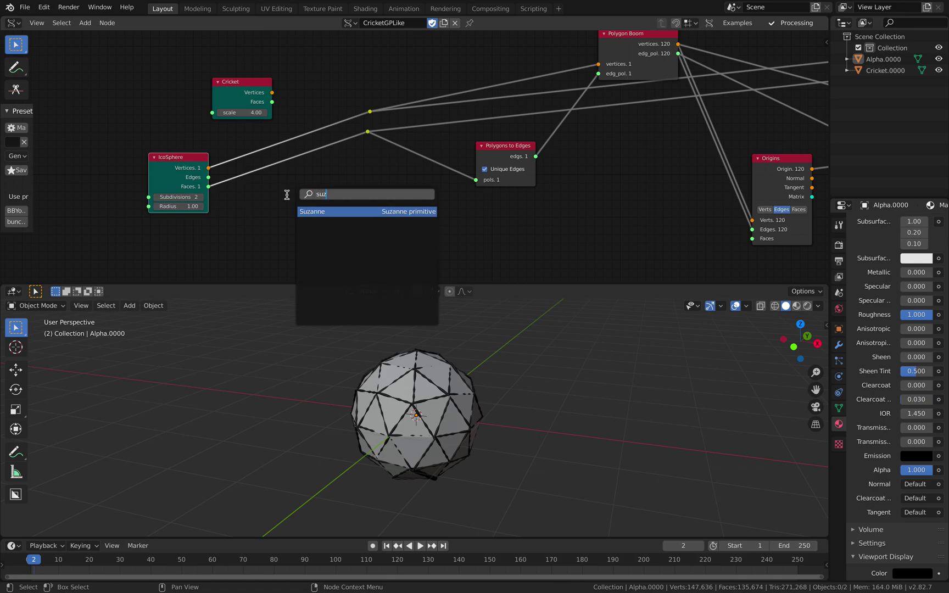
key("Escape")
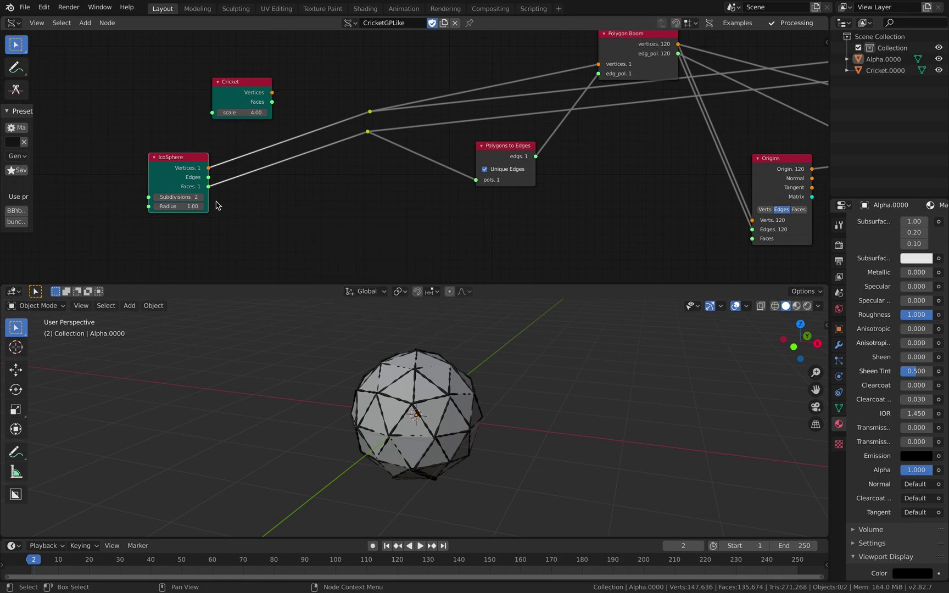
Lower the IcoSphere node's subdivisions to 0 and advance the timeline to frame 6
left_click(158, 201)
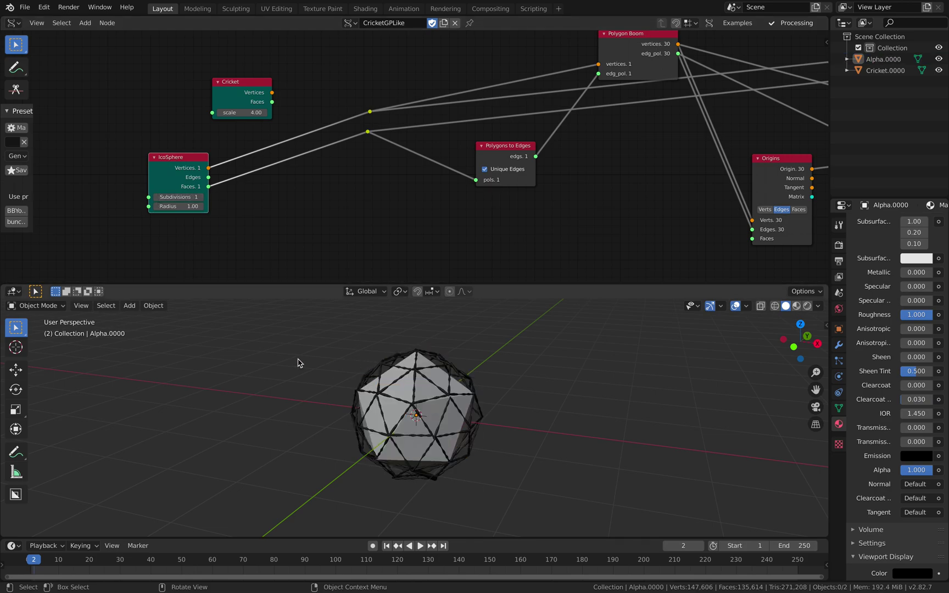
middle_click_drag(298, 362, 360, 360)
key("Right")
left_click(387, 346)
middle_click_drag(306, 378, 318, 360)
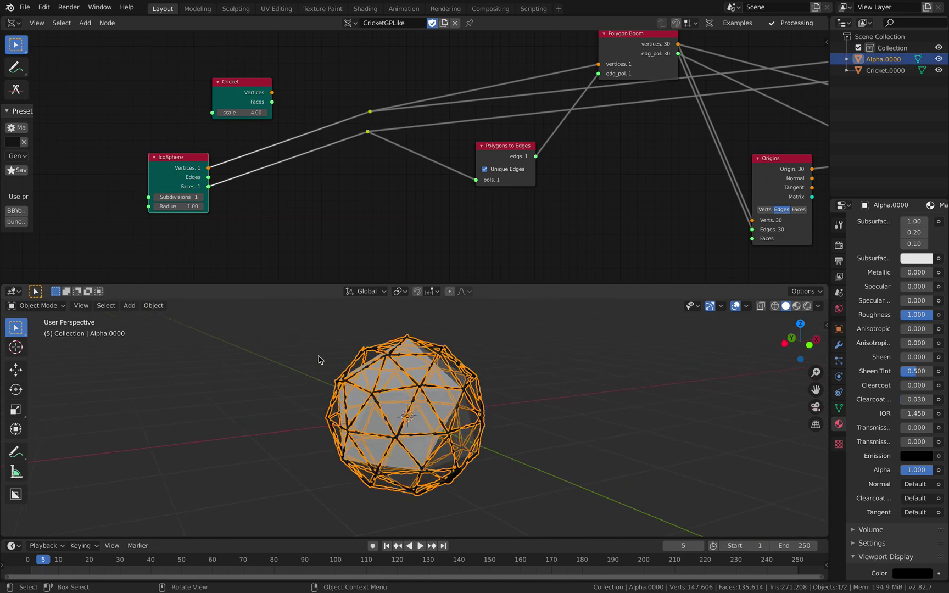
left_click_drag(188, 163, 186, 160)
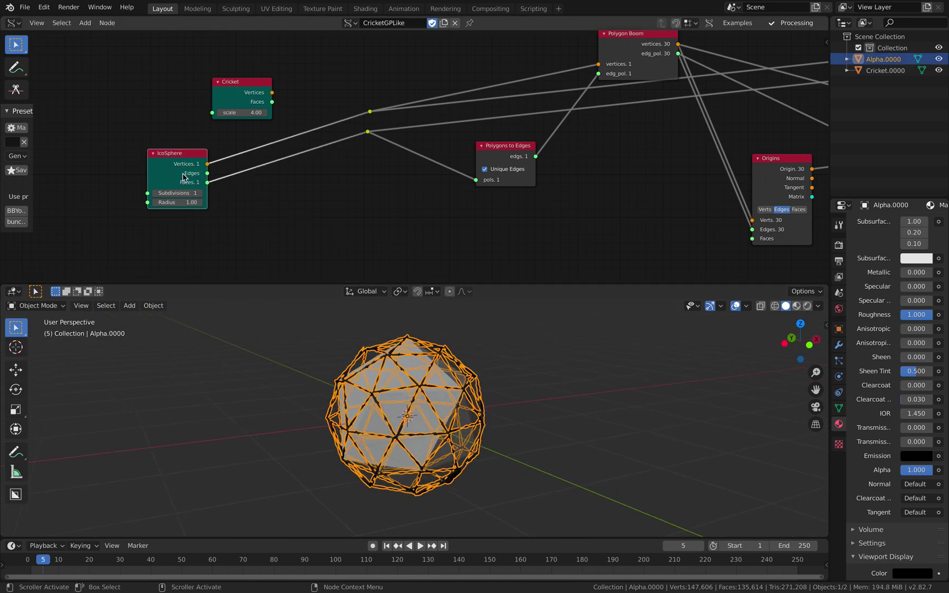
left_click(154, 196)
middle_click_drag(280, 351, 294, 349)
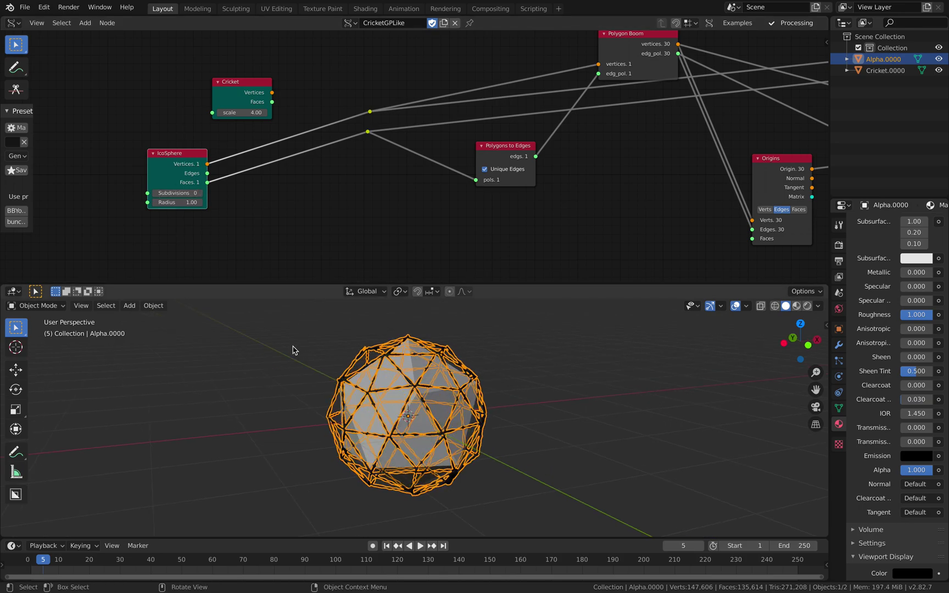
key("Right")
middle_click_drag(350, 369, 385, 369)
Move the converted stroke mesh Alpha.0000 off the sphere, delete it and advance to frame 7 to regenerate the strokes
key("a")
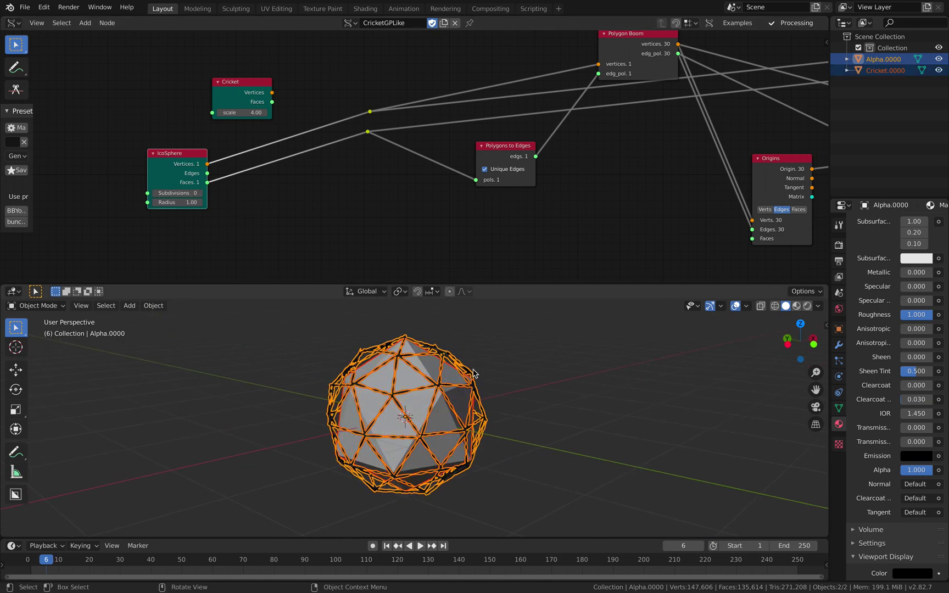
key("a")
middle_click_drag(474, 374, 496, 374)
left_click(464, 373)
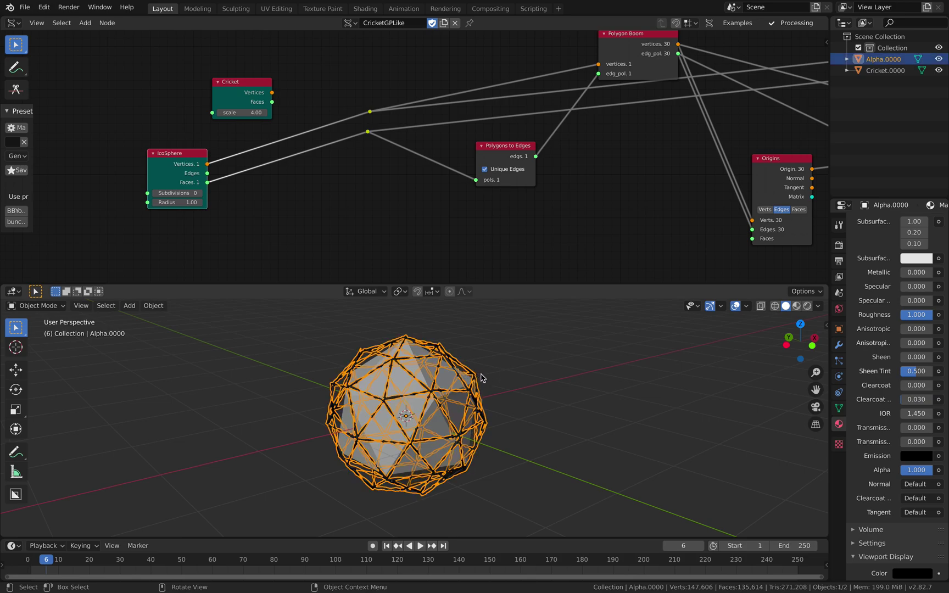
key("g")
left_click(650, 366)
key("x")
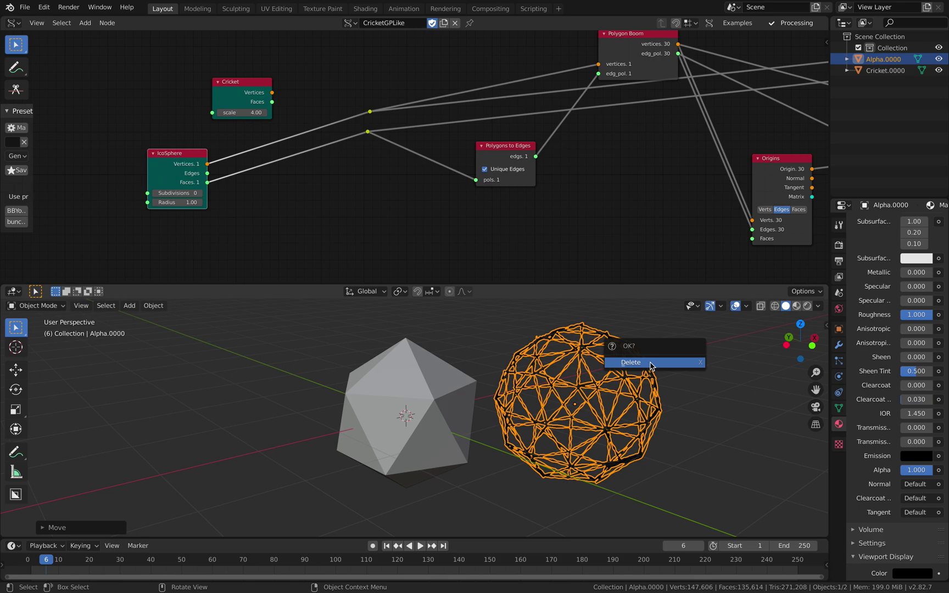
left_click(649, 363)
key("Right")
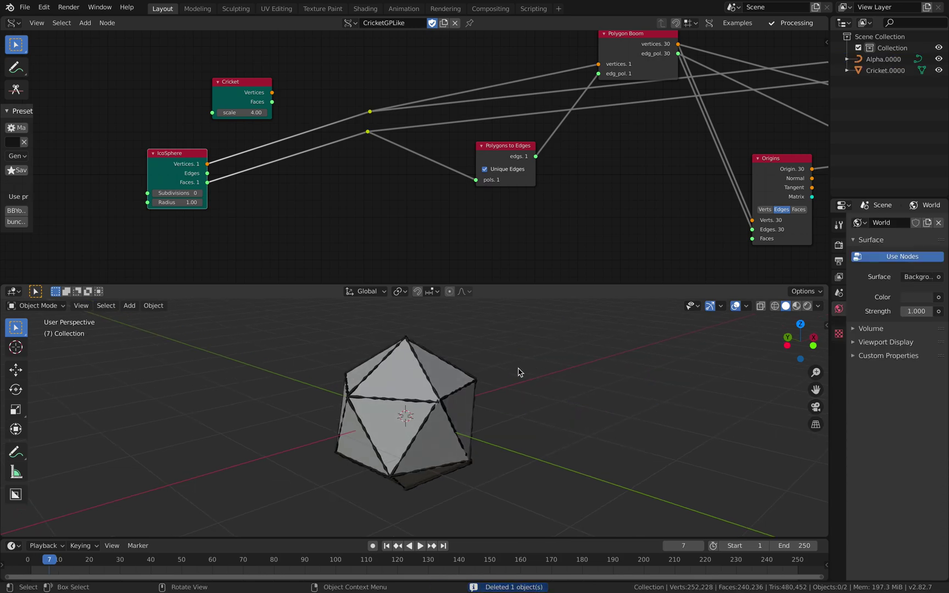
middle_click_drag(523, 367, 480, 369)
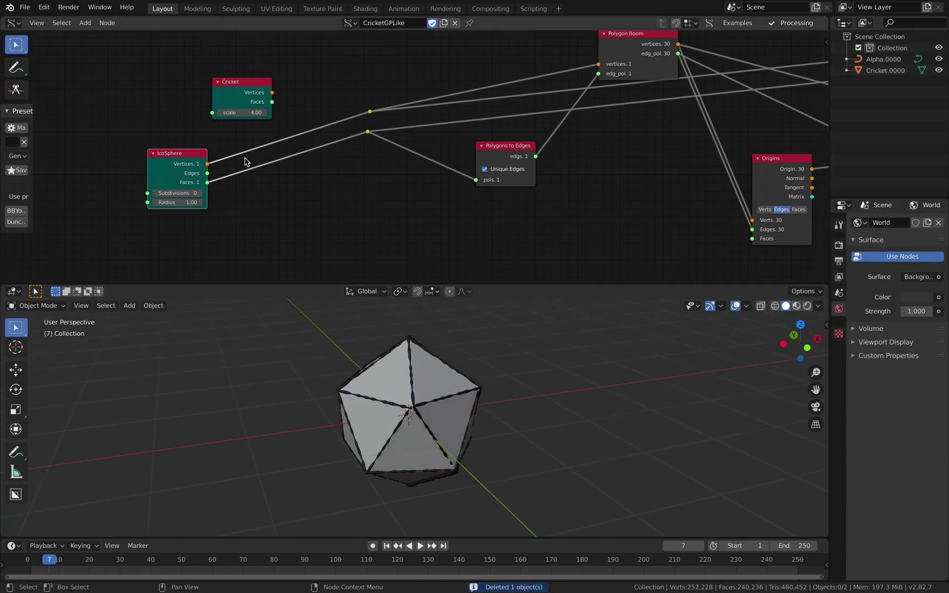
Move the IcoSphere node farther from the reroute points and place a Diamond Mesh node beside it
left_click_drag(182, 156, 137, 165)
key("alt+space")
type("diam")
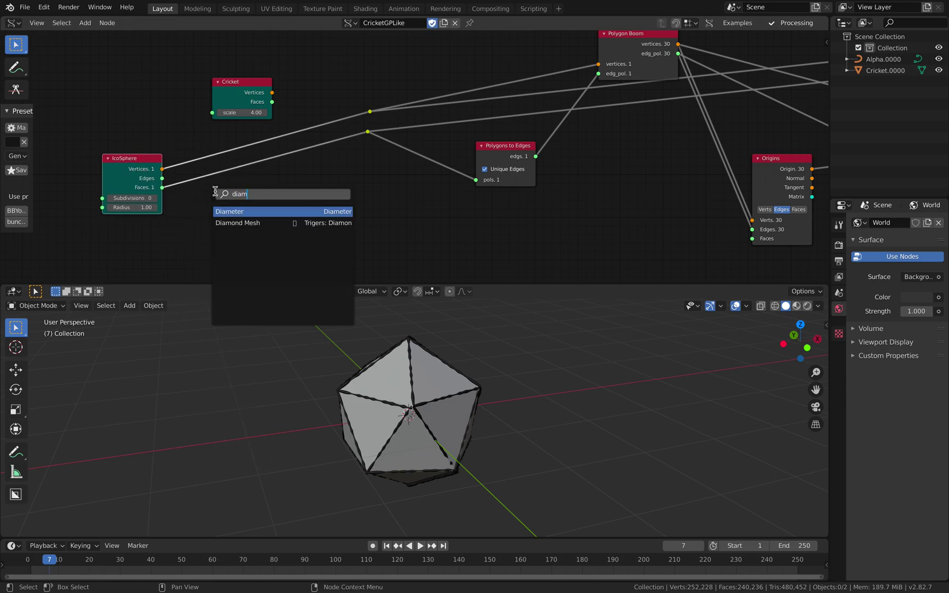
key("Return")
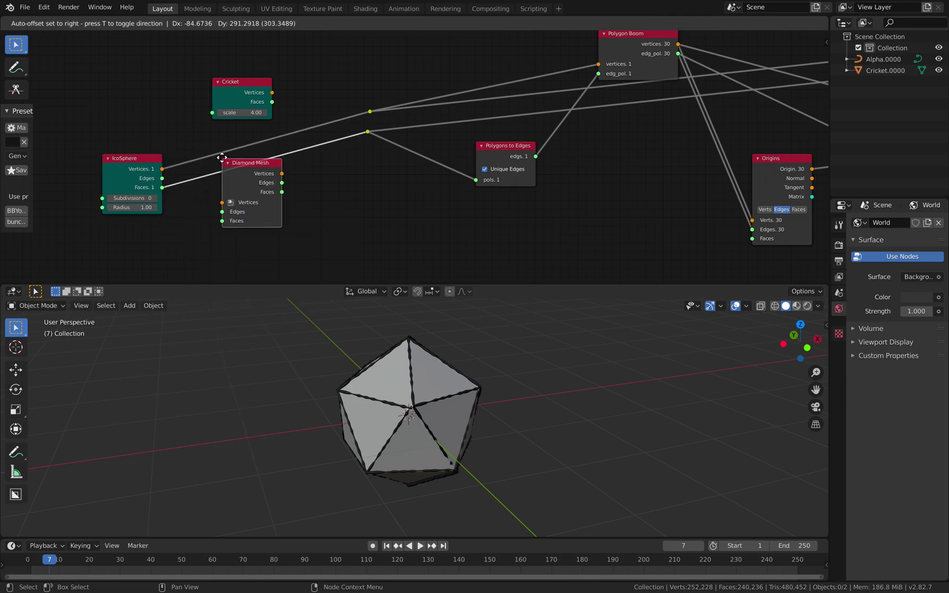
left_click(212, 147)
Route the IcoSphere's vertices and faces through the Diamond Mesh node to the reroute points and inspect the strokes
left_click_drag(163, 188, 218, 209)
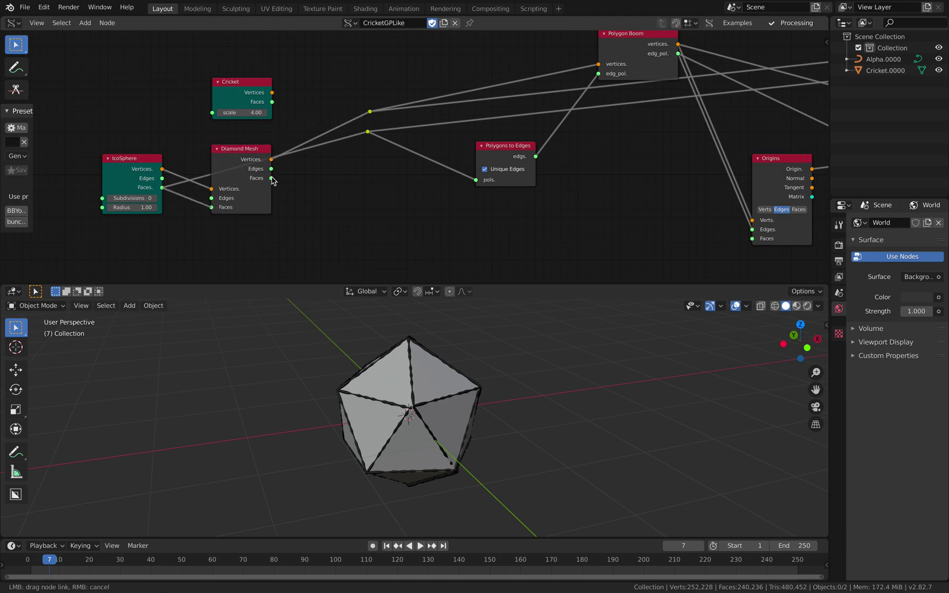
left_click_drag(271, 179, 367, 133)
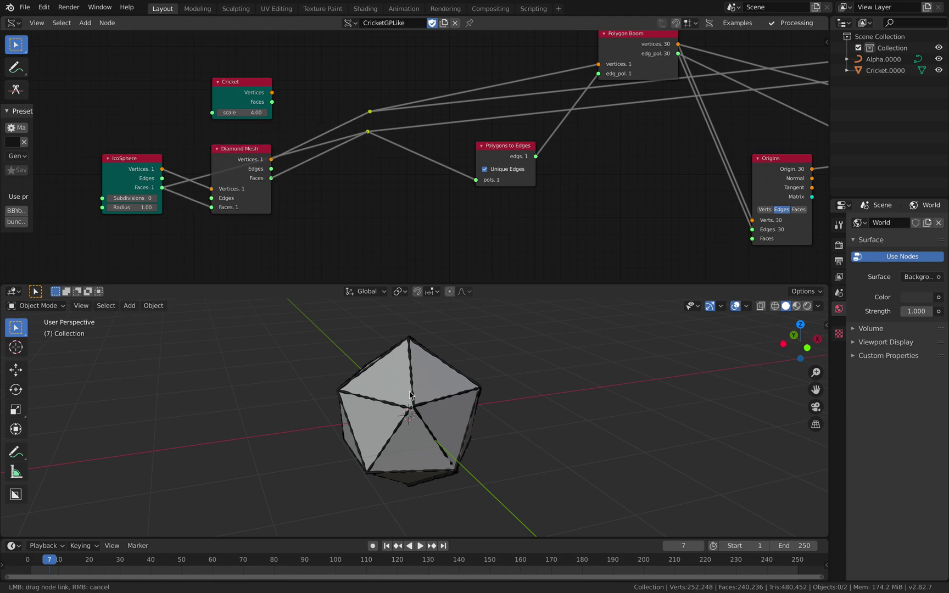
middle_click_drag(449, 396, 545, 373)
middle_click_drag(444, 417, 415, 522)
Replace the Diamond Mesh node with a Suzanne node placed between the IcoSphere node and the reroute points
left_click(234, 160)
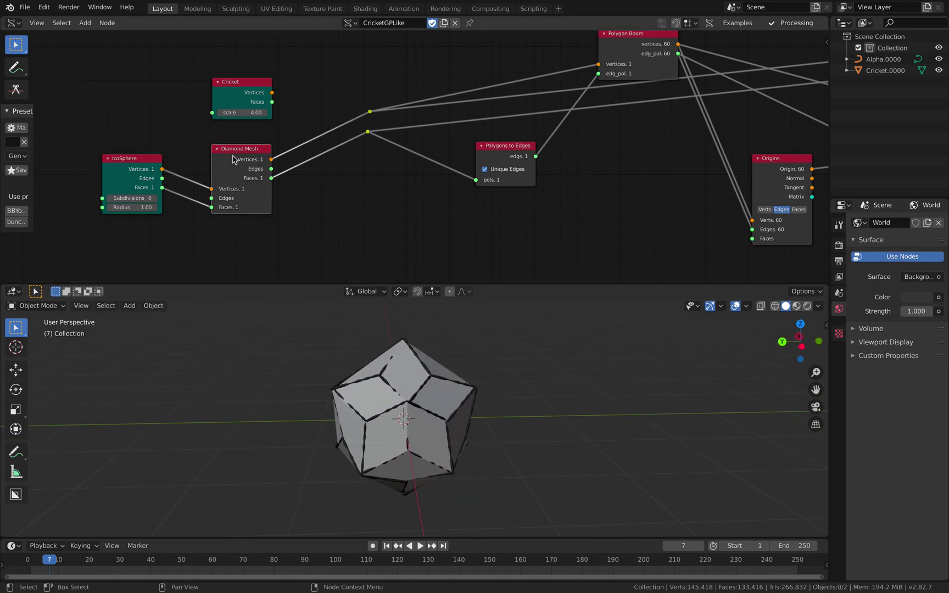
key("x")
key("alt+space")
type("su")
key("Return")
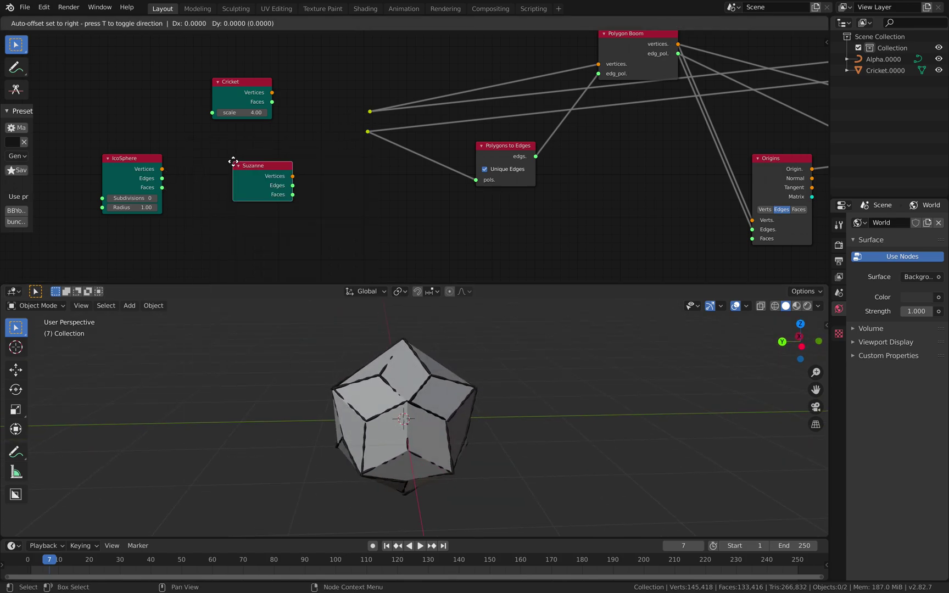
left_click(250, 167)
Connect Suzanne's vertices and faces to the two reroute points and view the stroked monkey head from the front
left_click_drag(303, 178, 370, 113)
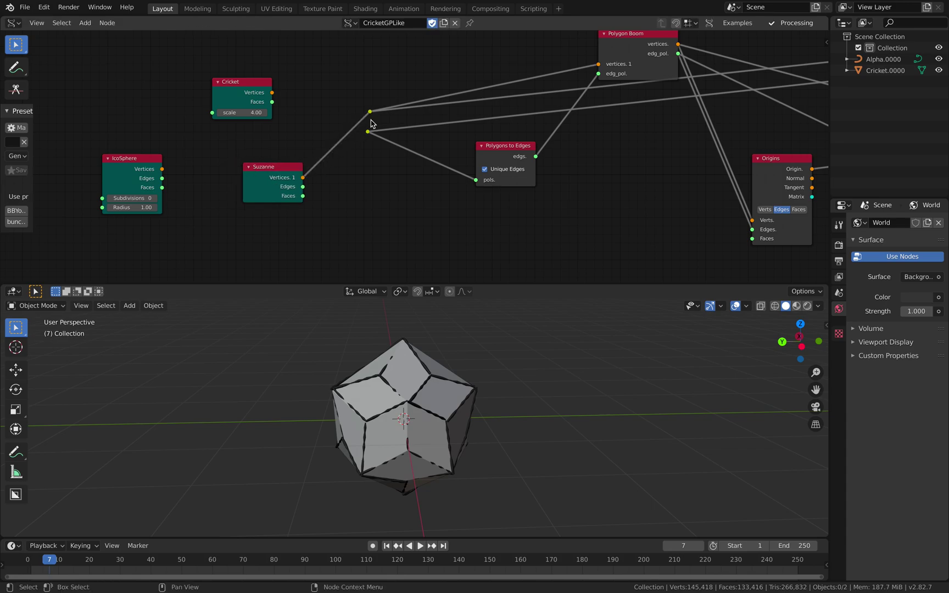
left_click_drag(302, 196, 368, 132)
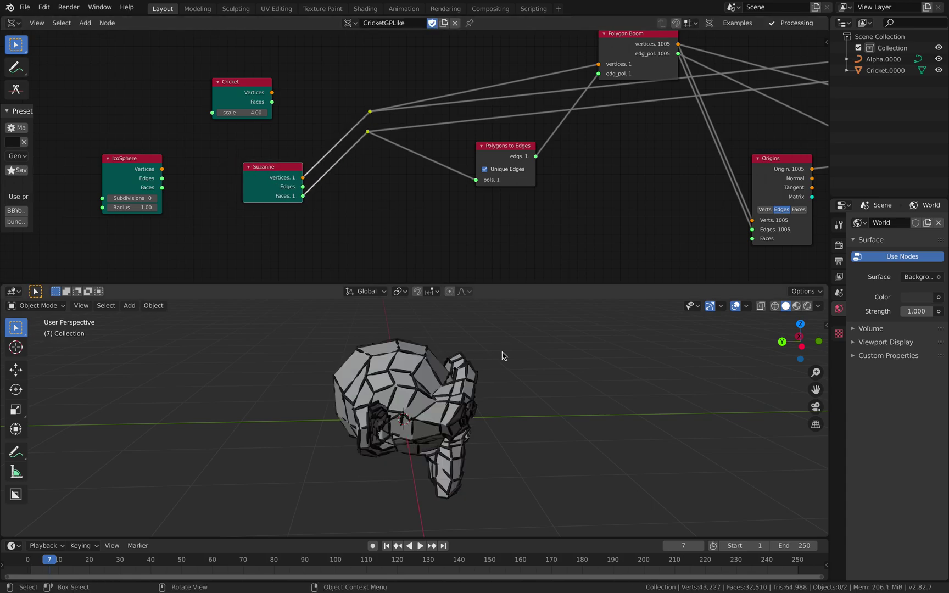
middle_click_drag(502, 354, 446, 375)
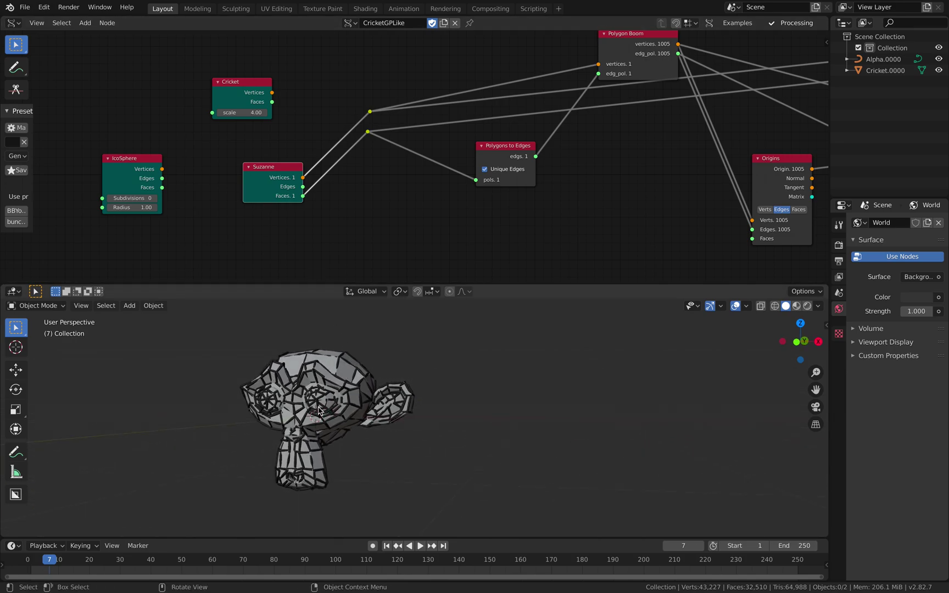
middle_click_drag(319, 408, 461, 379)
Add a text object to the scene and move it beside the monkey head
key("shift+a")
mouse_move(479, 367)
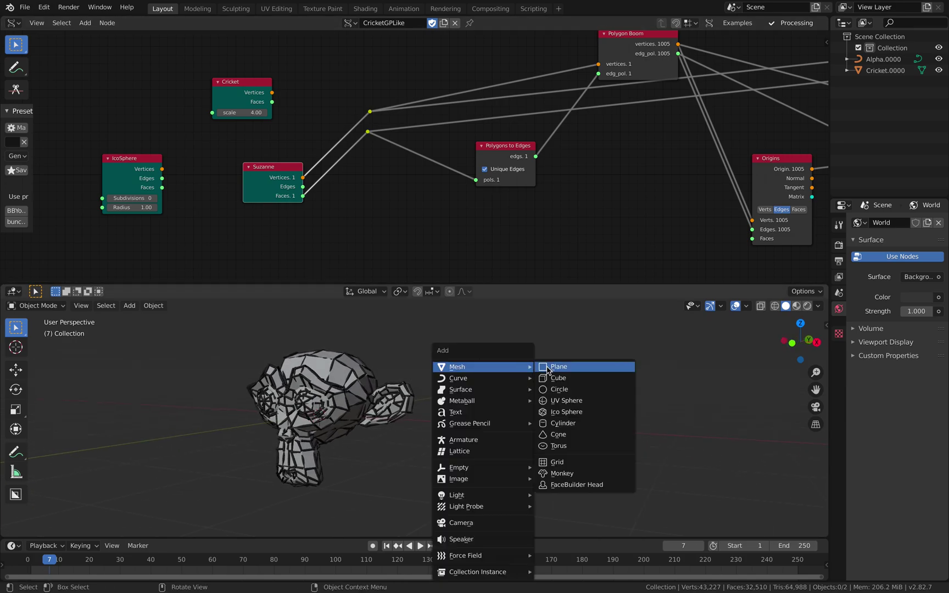
left_click(519, 413)
key("g")
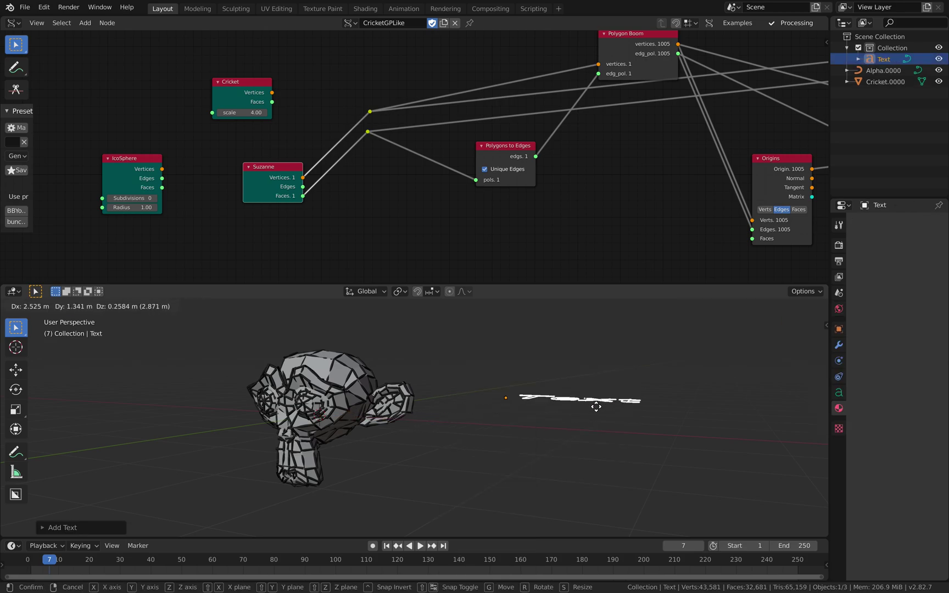
left_click(592, 406)
Rotate the text object freely until it stands upright and faces the view
key("r")
key("r")
left_click(642, 413)
key("r")
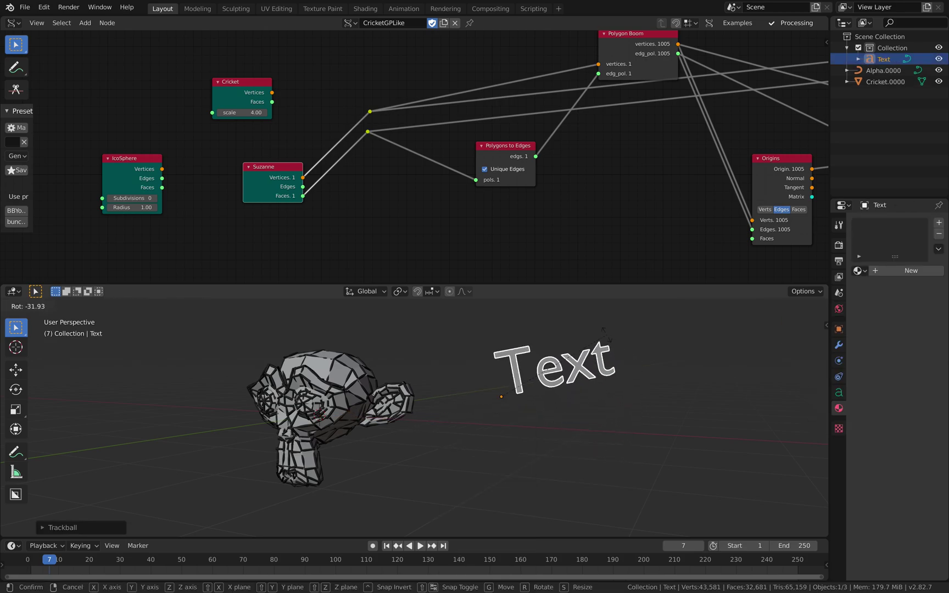
left_click(574, 368)
Change the text to BLEND and move it closer to the monkey head
key("Tab")
key("ctrl+BackSpace")
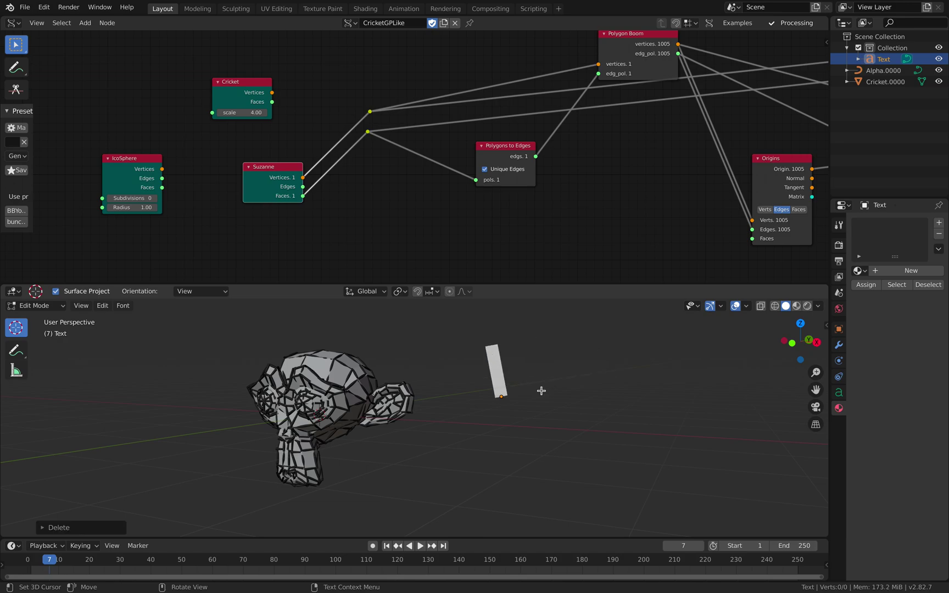
type("BLEND")
key("Tab")
key("g")
left_click(491, 446)
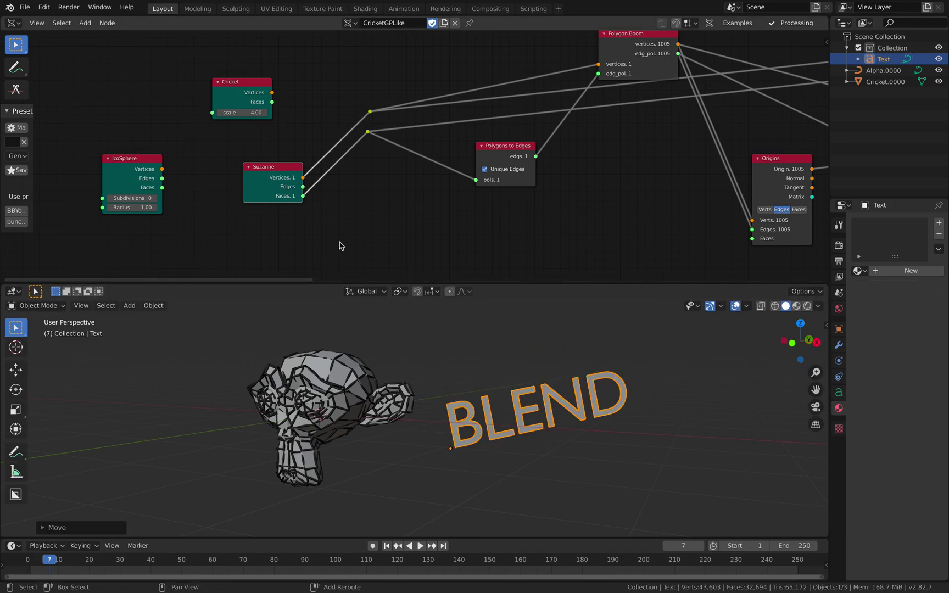
Search for the Objects in node, add it to the node tree and place it below the Suzanne node
key("alt+space")
type("object")
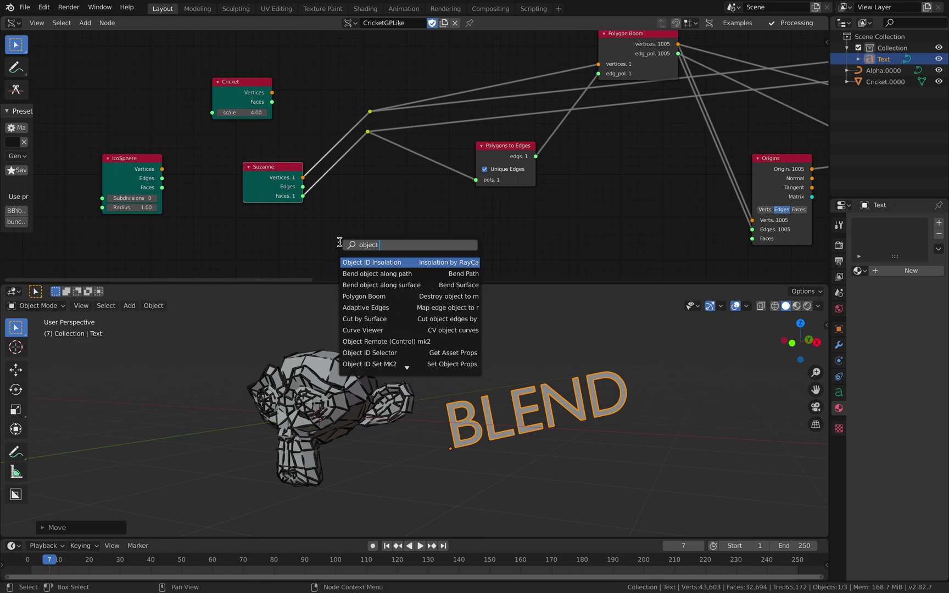
type(" mes")
key("BackSpace")
key("BackSpace")
key("BackSpace")
key("BackSpace")
type("s i")
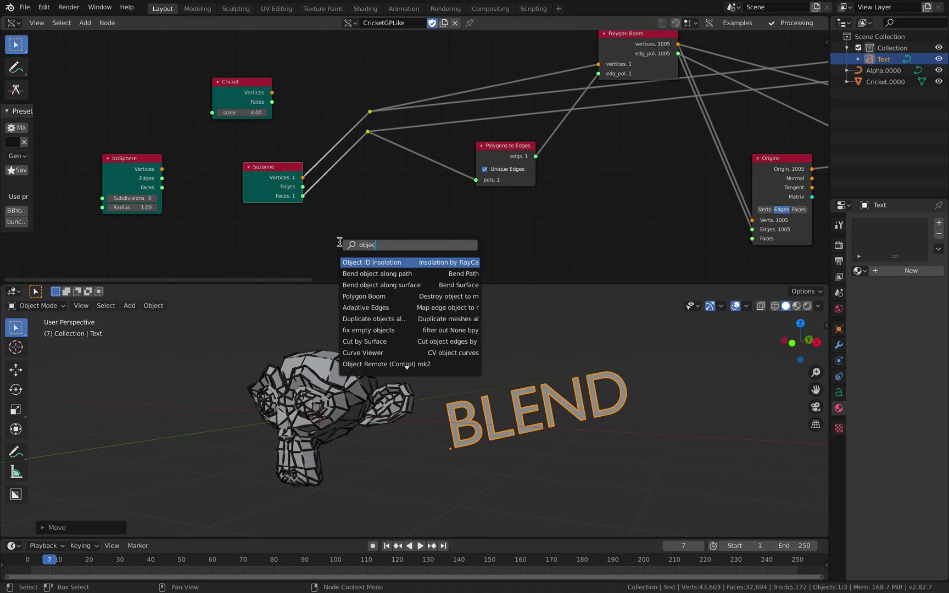
key("Return")
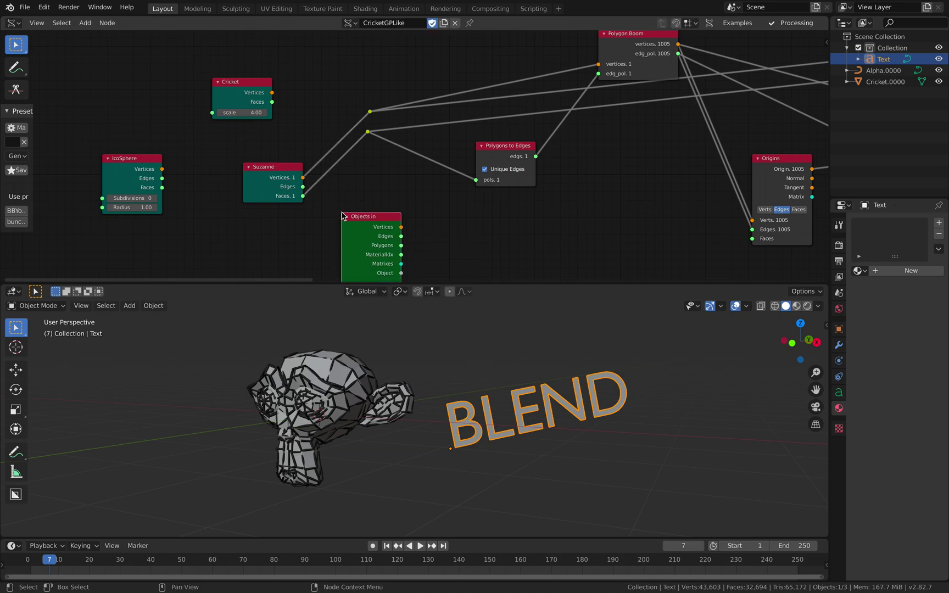
left_click(276, 233)
Connect the Objects in node's vertices and polygons to the two reroute points in place of Suzanne's outputs
scroll(276, 234, "down", 1, "shift")
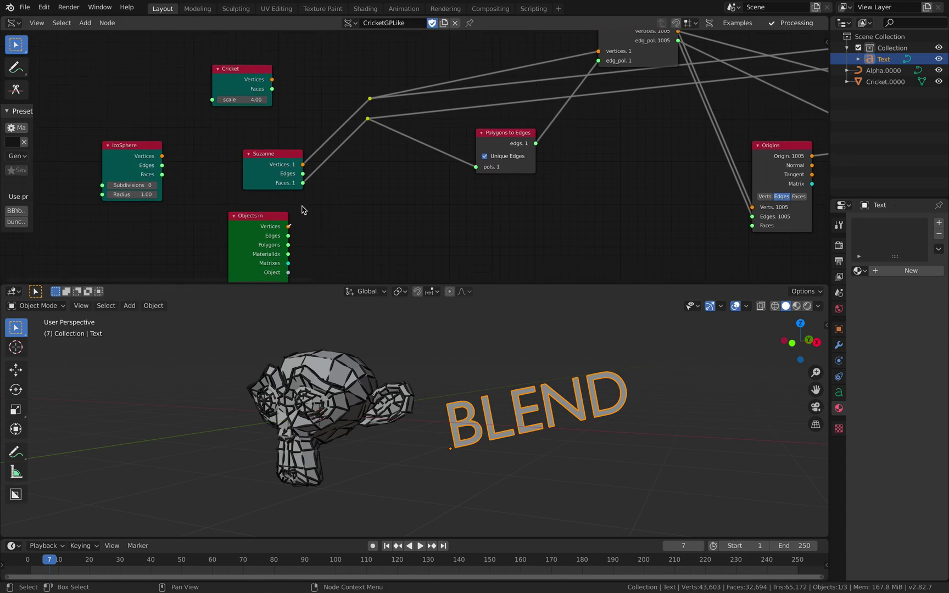
left_click_drag(288, 226, 371, 103)
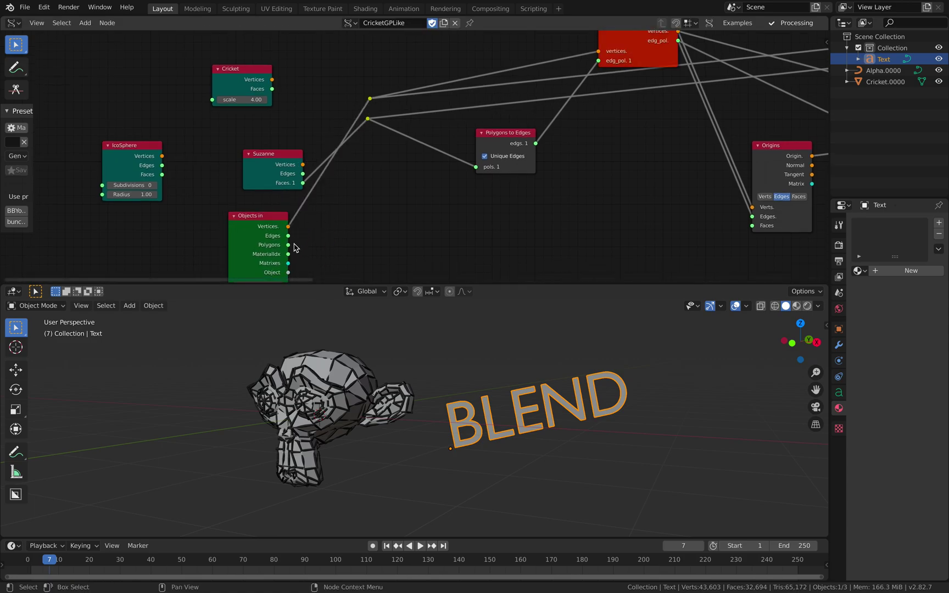
left_click_drag(288, 244, 328, 190)
left_click_drag(370, 120, 369, 119)
middle_click_drag(352, 230, 353, 178)
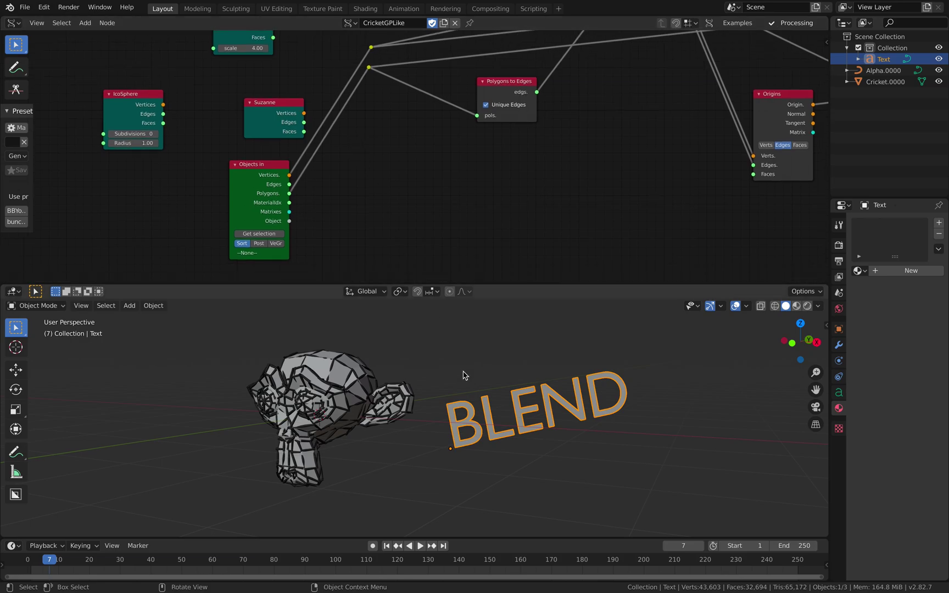
Load the selected BLEND text into the Objects in node and inspect the resulting geometry from above
left_click(466, 377)
left_click(469, 408)
left_click(258, 234)
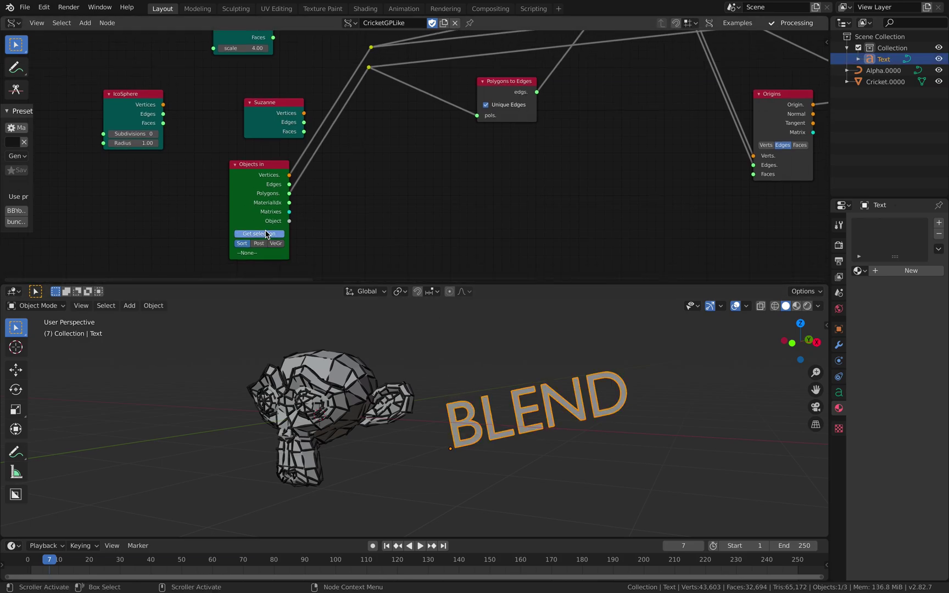
middle_click_drag(476, 413, 485, 455)
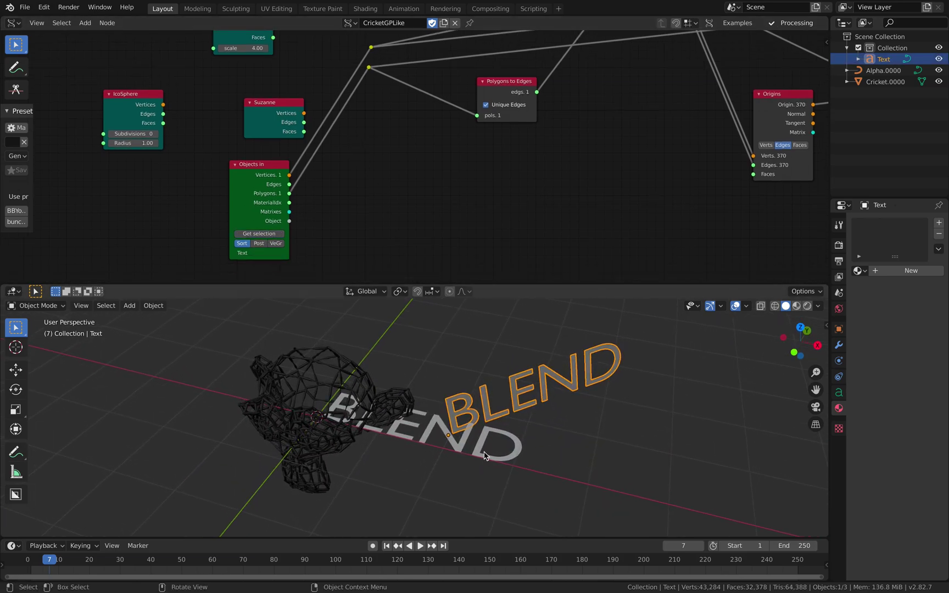
scroll(475, 396, "up", 2)
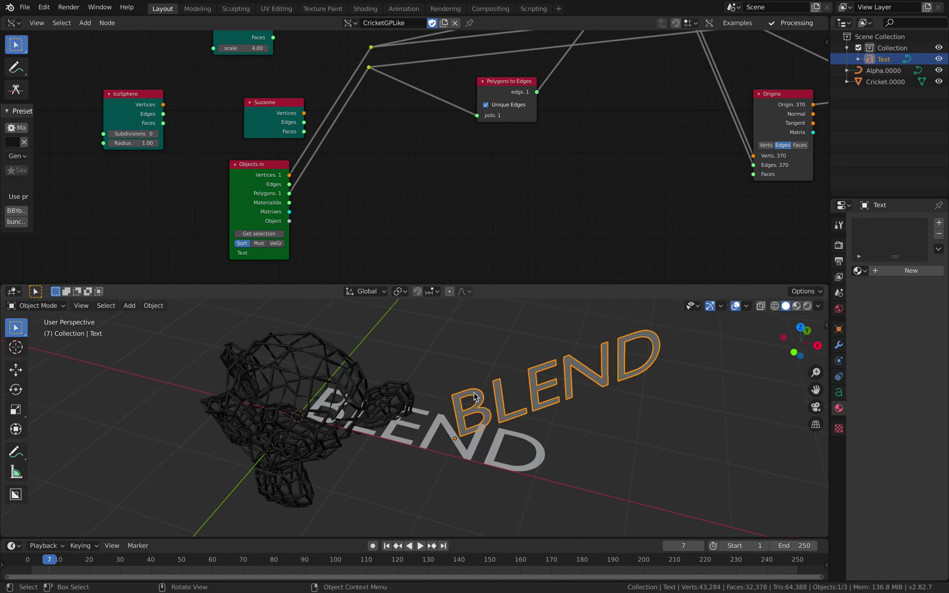
Reorient the original BLEND text with free rotations and move it farther from the generated copy
key("r")
key("r")
key("Return")
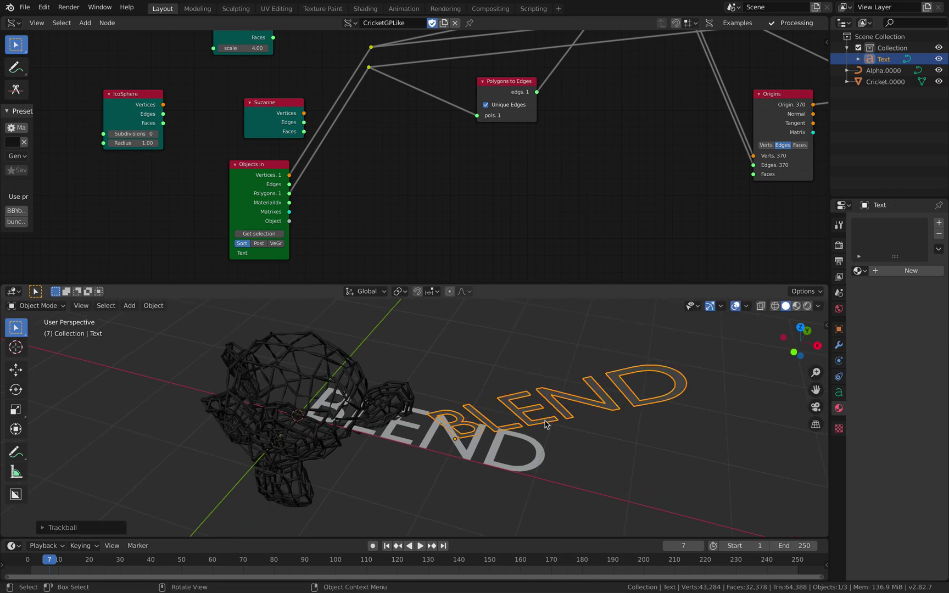
key("r")
key("r")
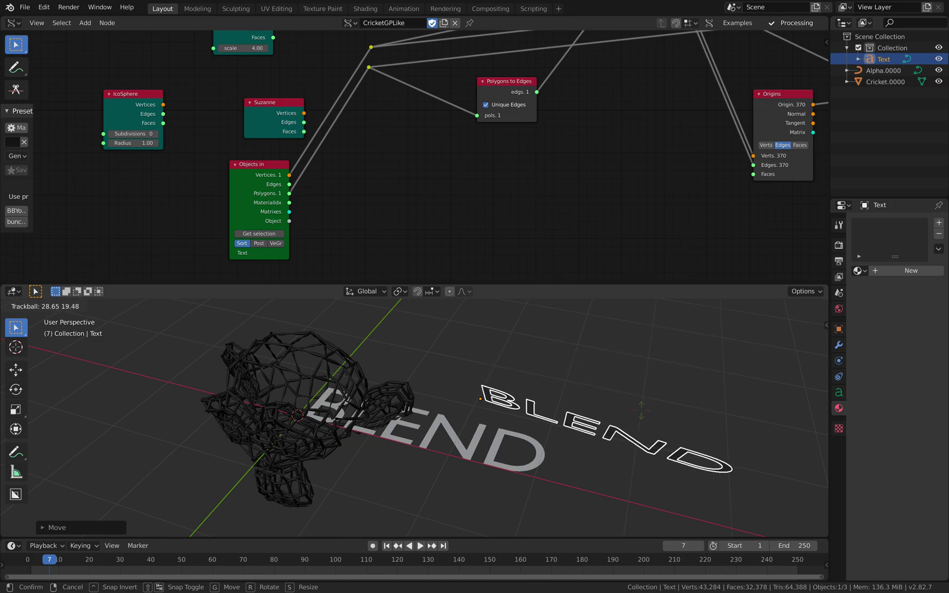
key("Return")
Show the text object's modifier settings and enable the Post option on the Objects in node
left_click(838, 345)
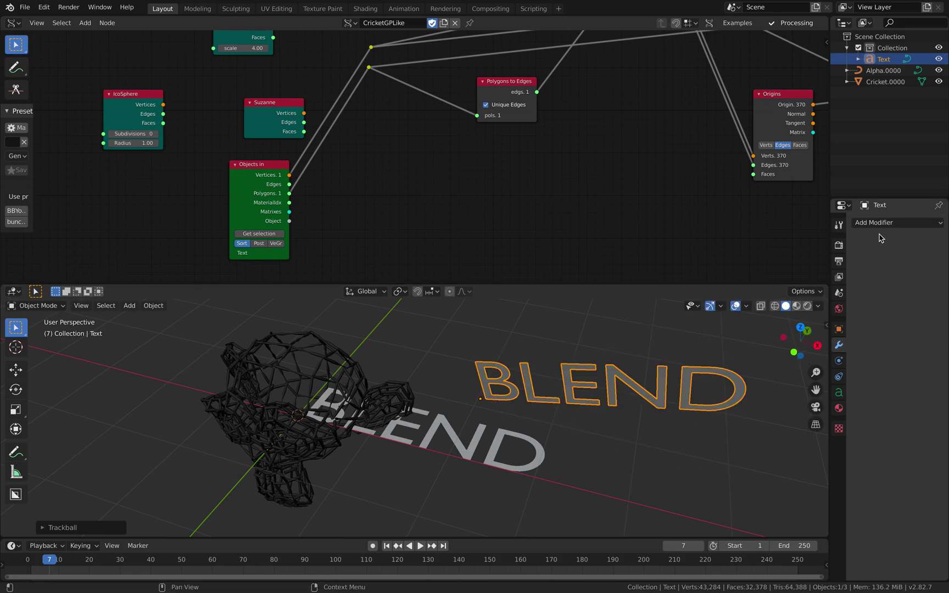
left_click(881, 225)
left_click(258, 243)
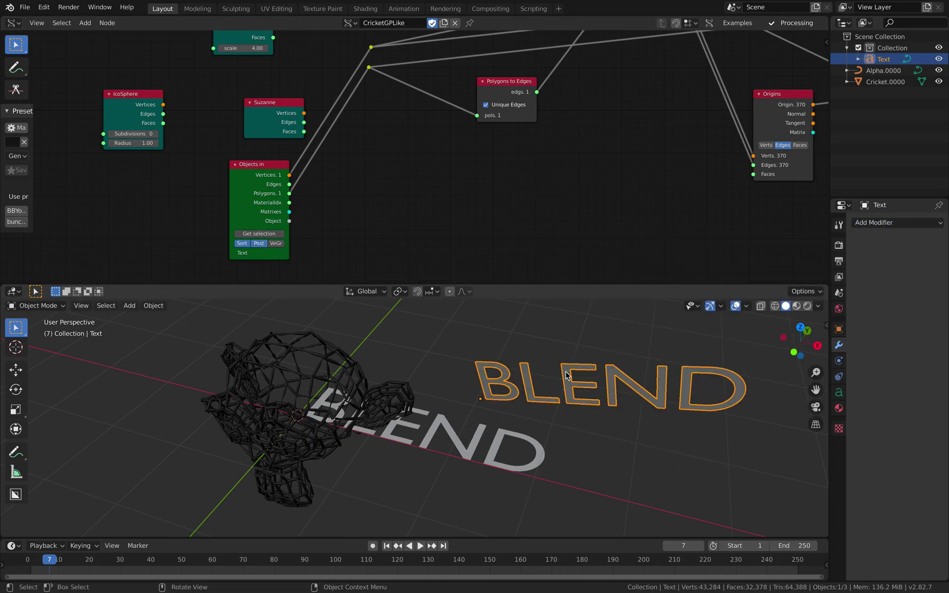
left_click(882, 224)
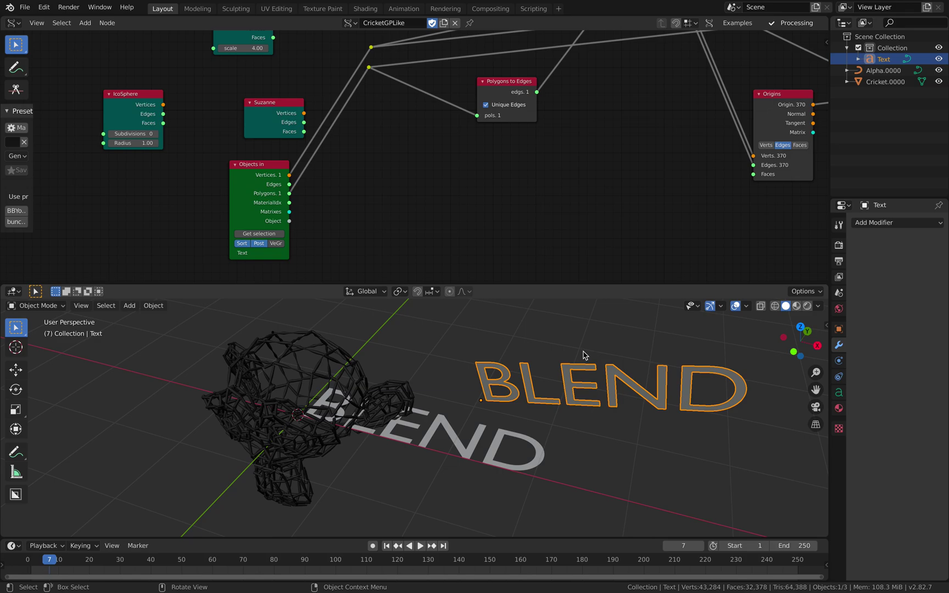
Convert the BLEND text to a mesh and give it a Solidify modifier with a thickness of 0.11 m
right_click(620, 371)
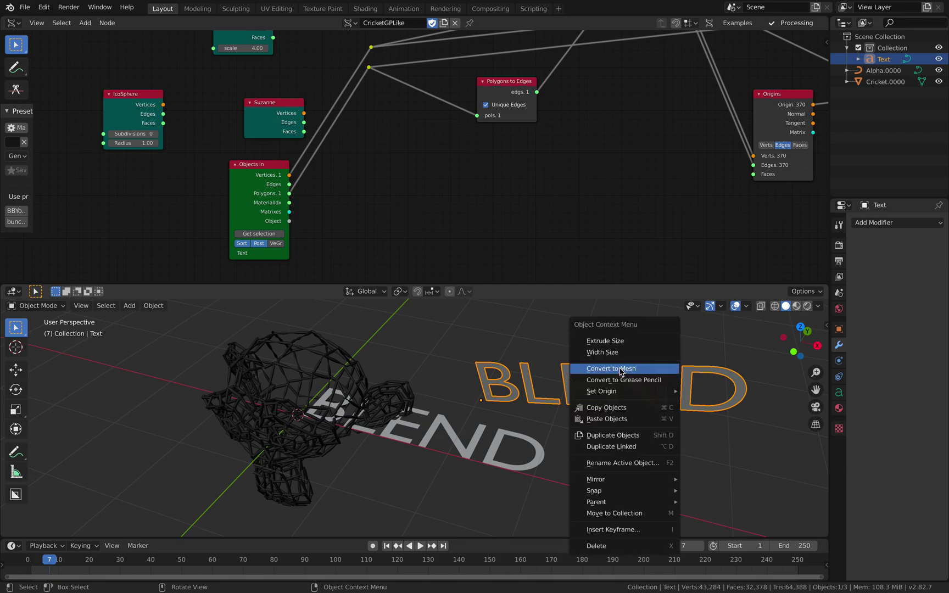
left_click(619, 372)
left_click(890, 223)
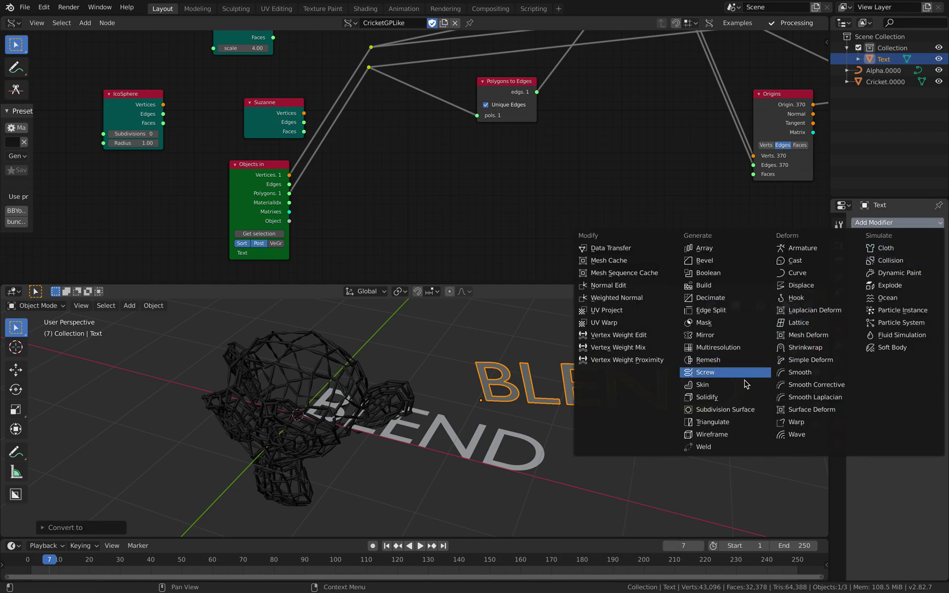
left_click(739, 397)
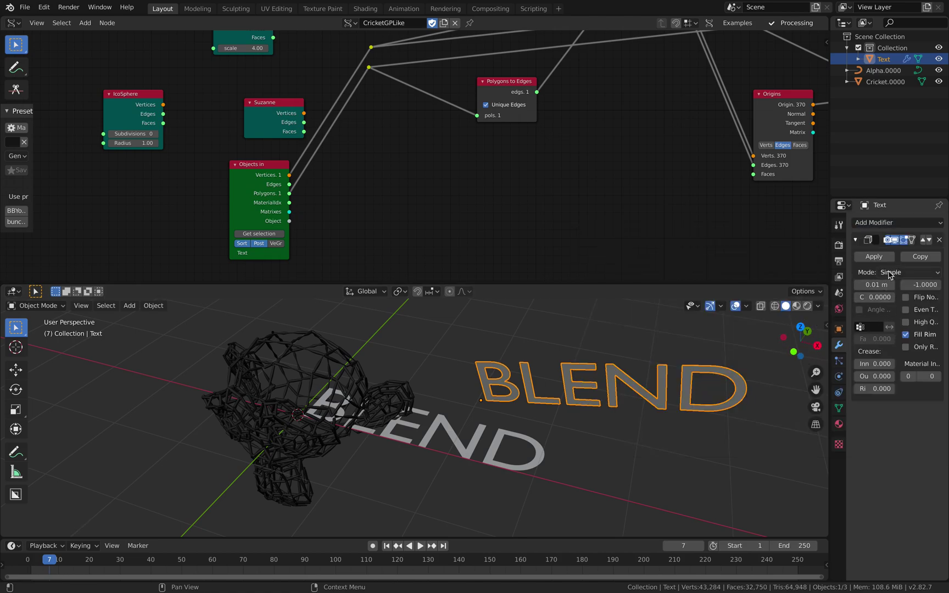
left_click_drag(876, 284, 912, 285)
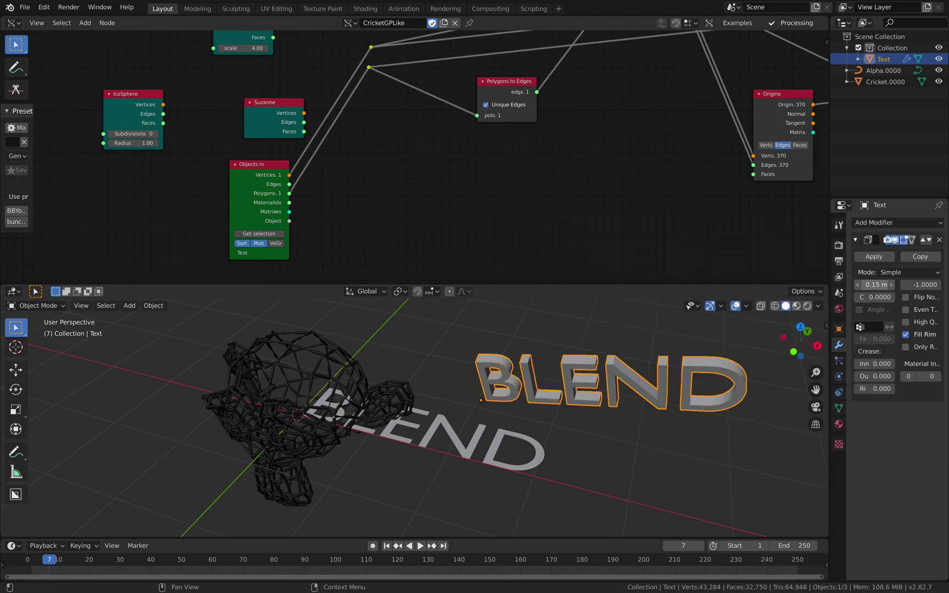
Add a Remesh modifier to the BLEND text with Smooth mode, octree depth 6 and Remove Disconnected disabled
left_click(890, 222)
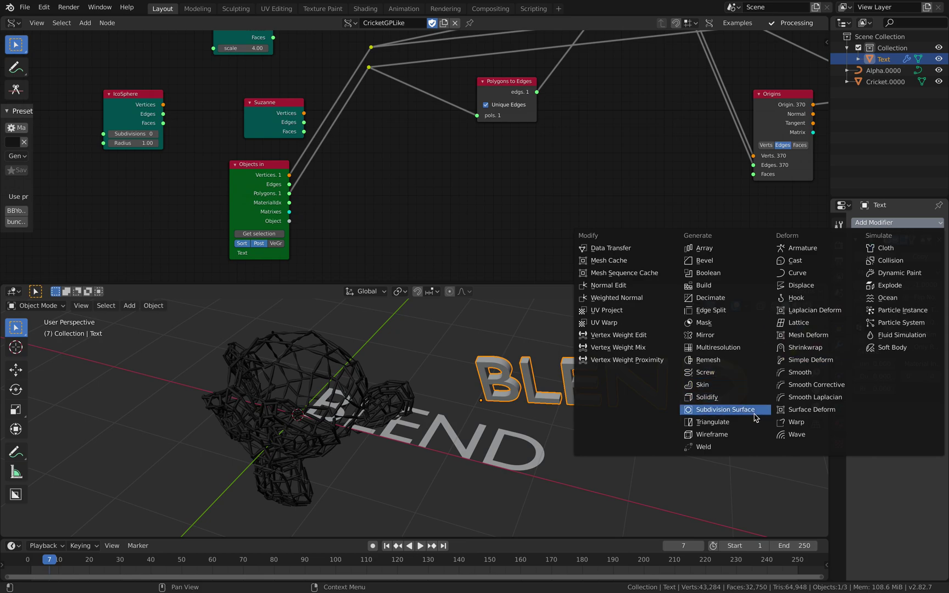
left_click(756, 361)
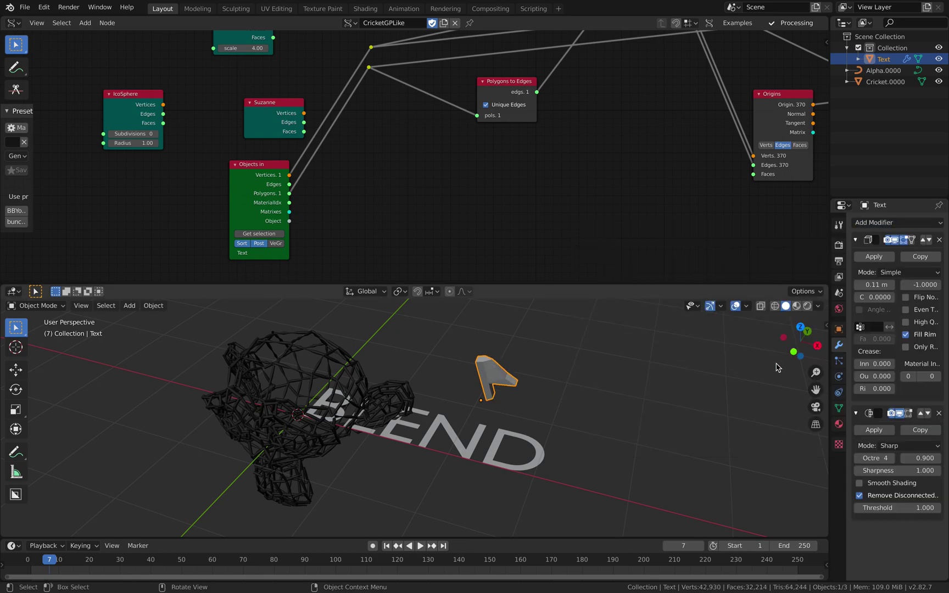
left_click(910, 445)
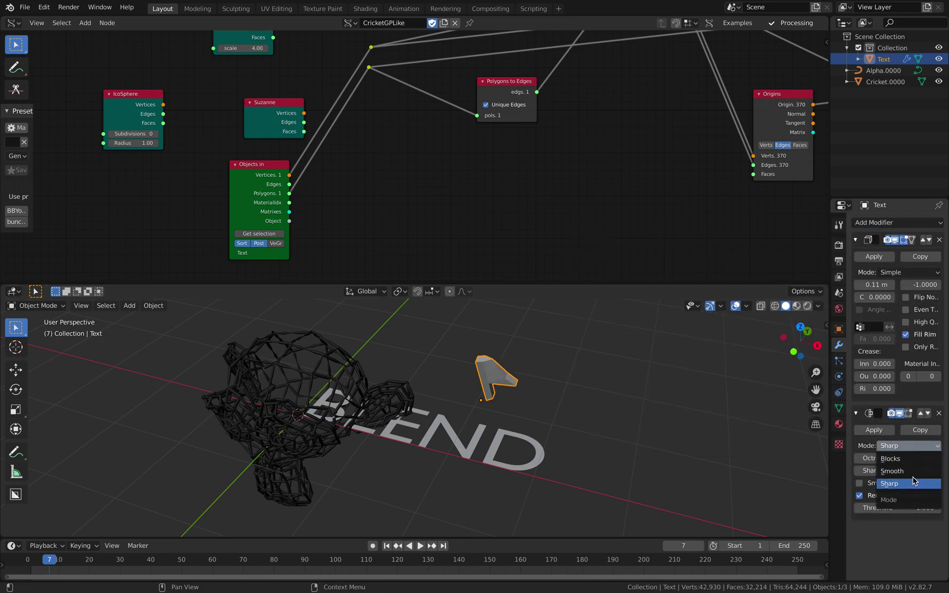
left_click(909, 470)
left_click(893, 459)
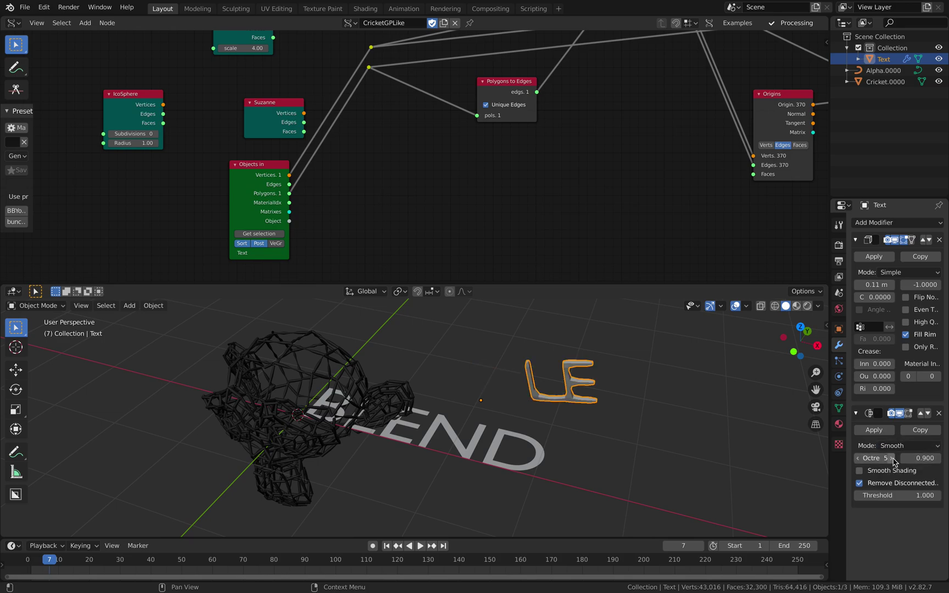
left_click(892, 458)
left_click(893, 458)
left_click(893, 483)
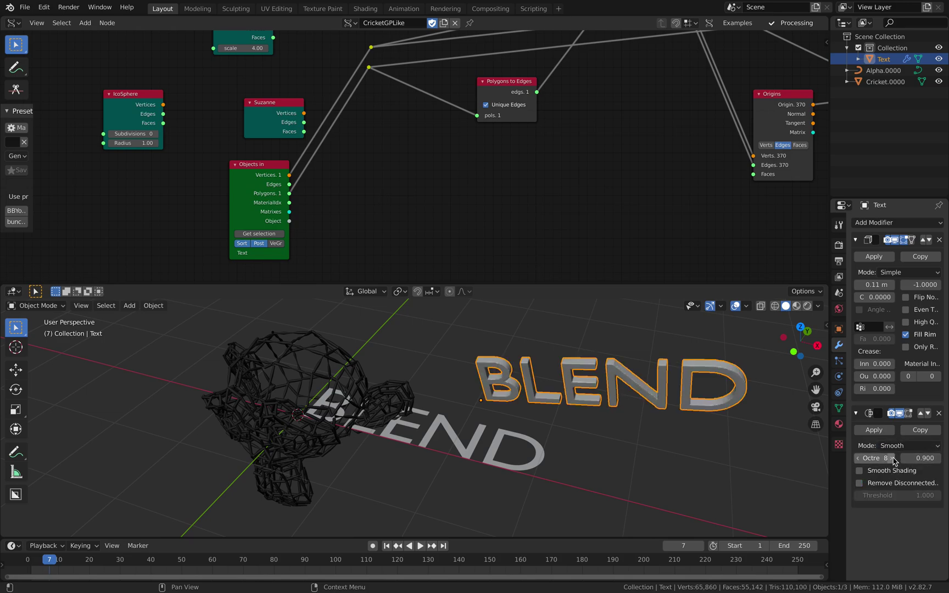
left_click(858, 458)
left_click(859, 457)
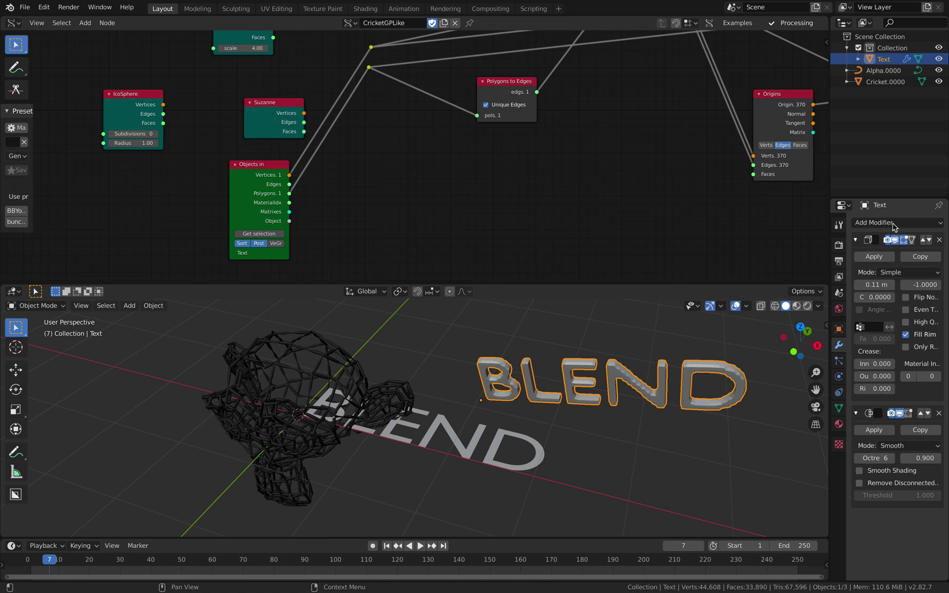
Add a Decimate modifier with a ratio of 0.1250 and reload the text into the Objects in node
left_click(895, 222)
left_click(710, 298)
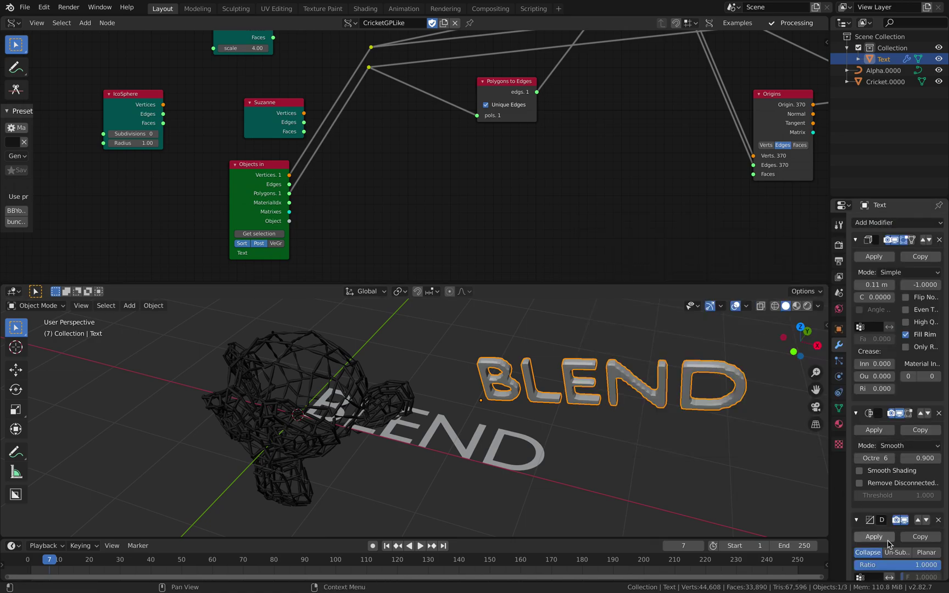
left_click_drag(887, 565, 864, 566)
left_click(254, 232)
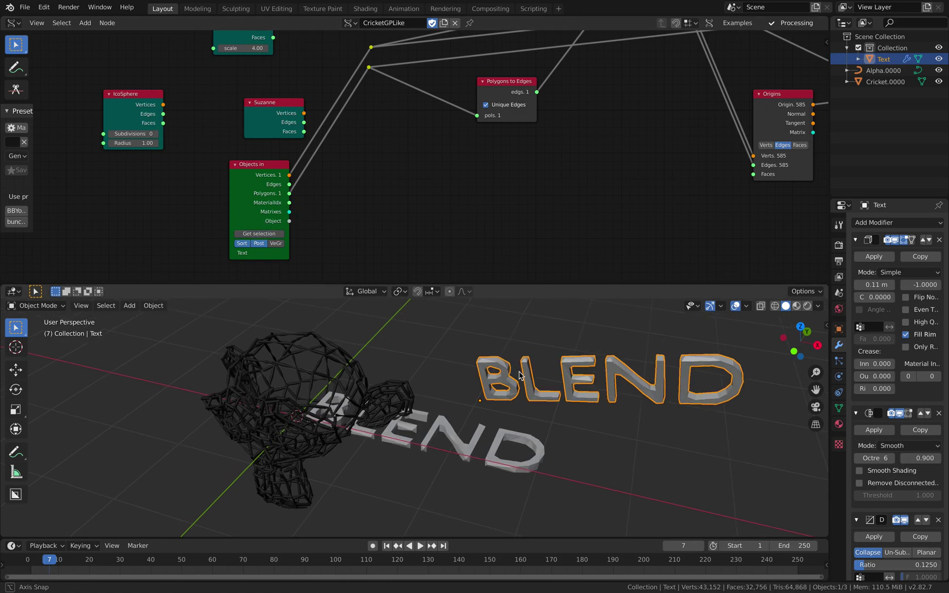
Select the generated BLEND mesh Cricket.0000 and load it into the Objects in node
left_click(493, 433)
left_click(493, 428)
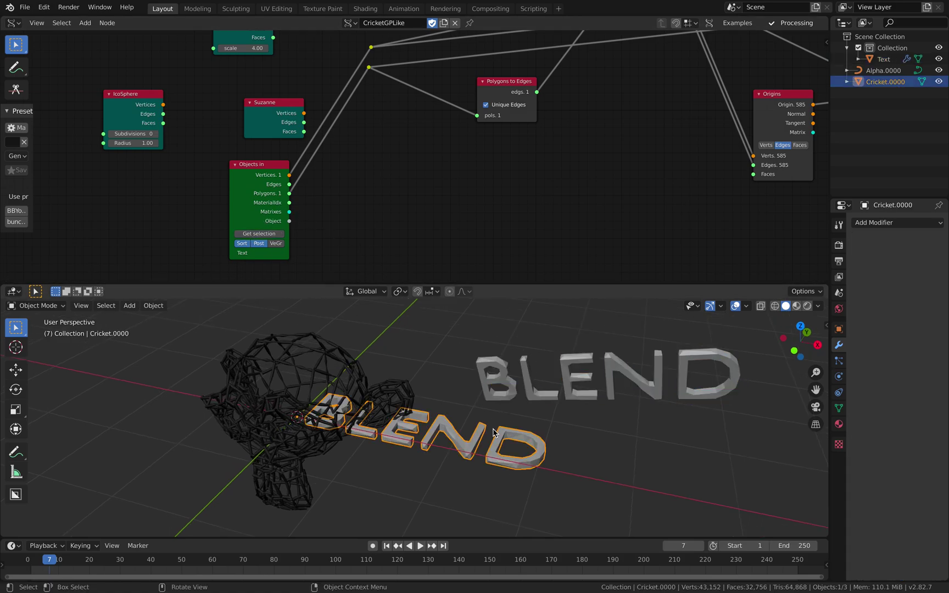
left_click(505, 387)
left_click(491, 425)
left_click(478, 433)
left_click(274, 236)
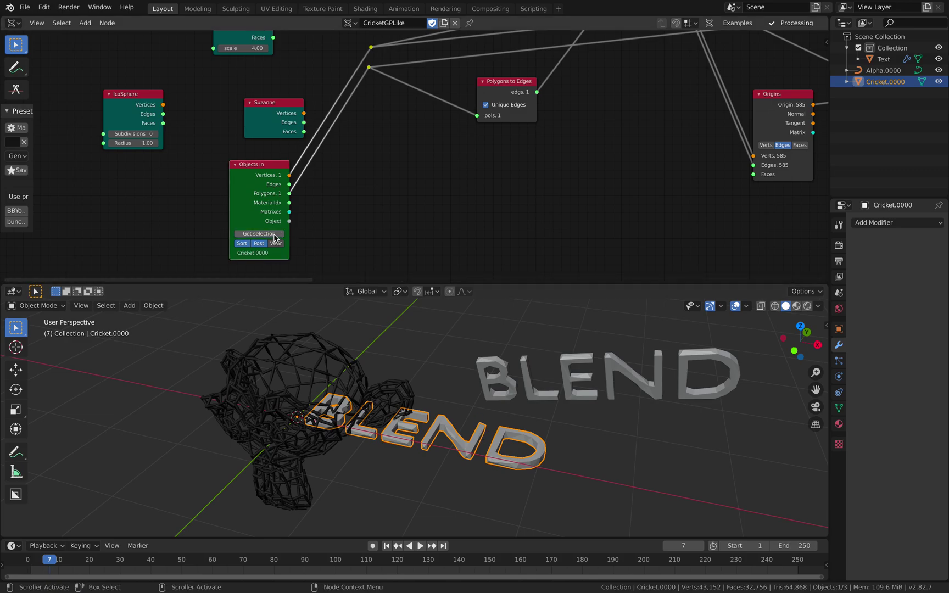
Examine the output end of the node tree and highlight the Alpha and Cricket objects that its viewer nodes generate
mouse_move(258, 176)
left_mouse_down()
mouse_move(232, 164)
mouse_move(247, 170)
left_mouse_up()
scroll(481, 163, "down", 9)
middle_click_drag(723, 116, 177, 178)
scroll(374, 177, "up", 3)
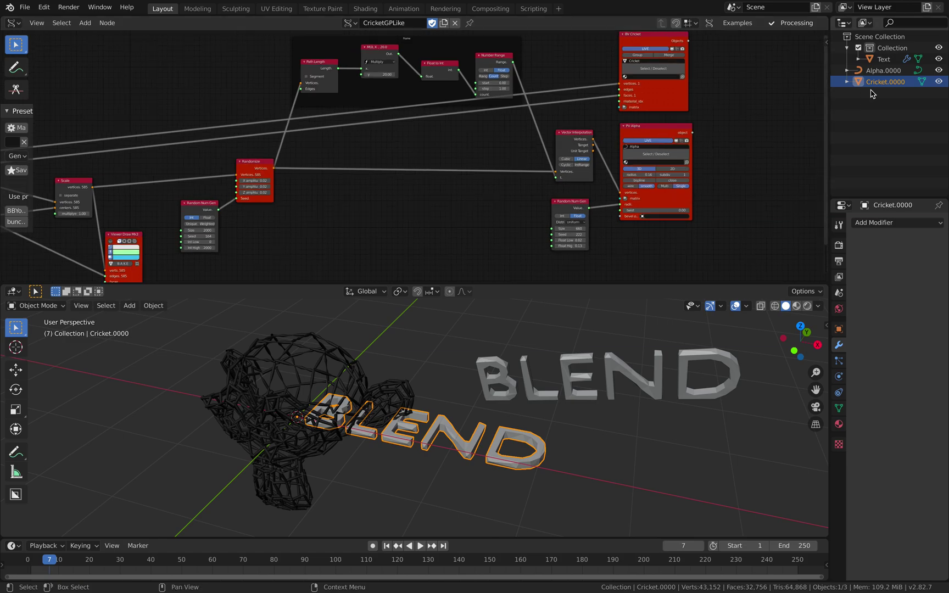
left_click(880, 71)
left_click(883, 78)
left_click(881, 71)
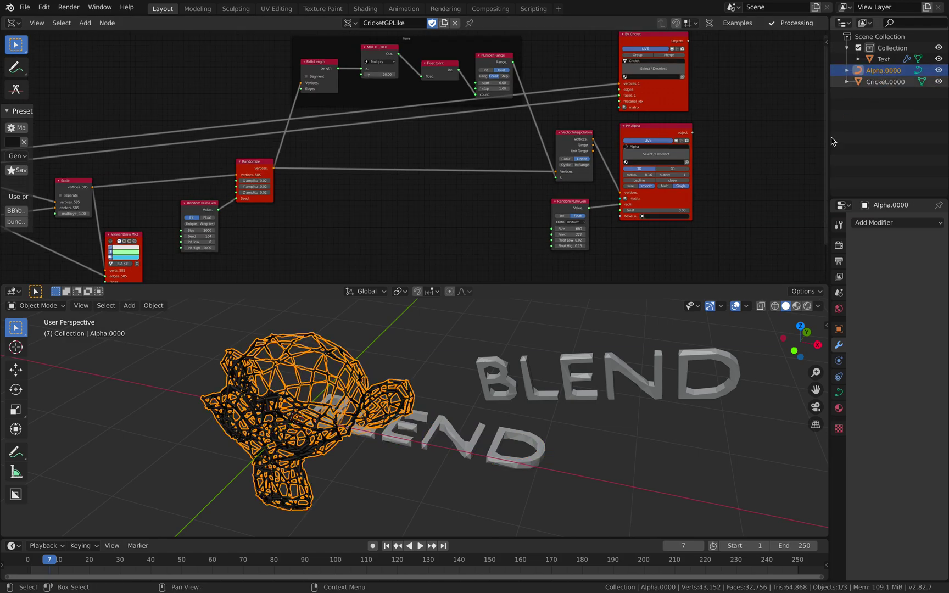
left_click(509, 456)
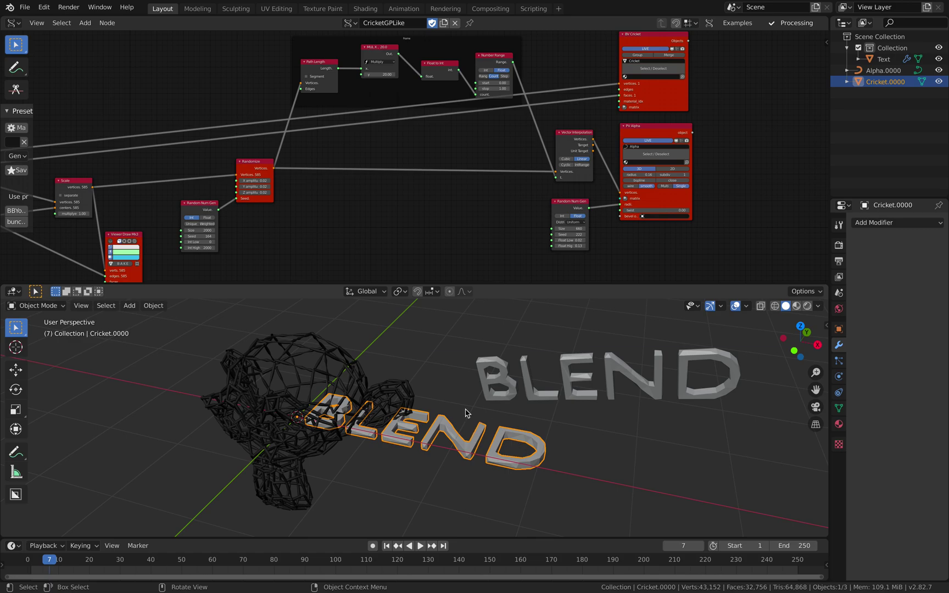
Rearrange the Cricket, IcoSphere and Suzanne source nodes and place the Objects in node just below Suzanne
middle_click_drag(300, 215, 716, 178)
middle_click_drag(360, 147, 786, 116)
scroll(462, 149, "up", 3)
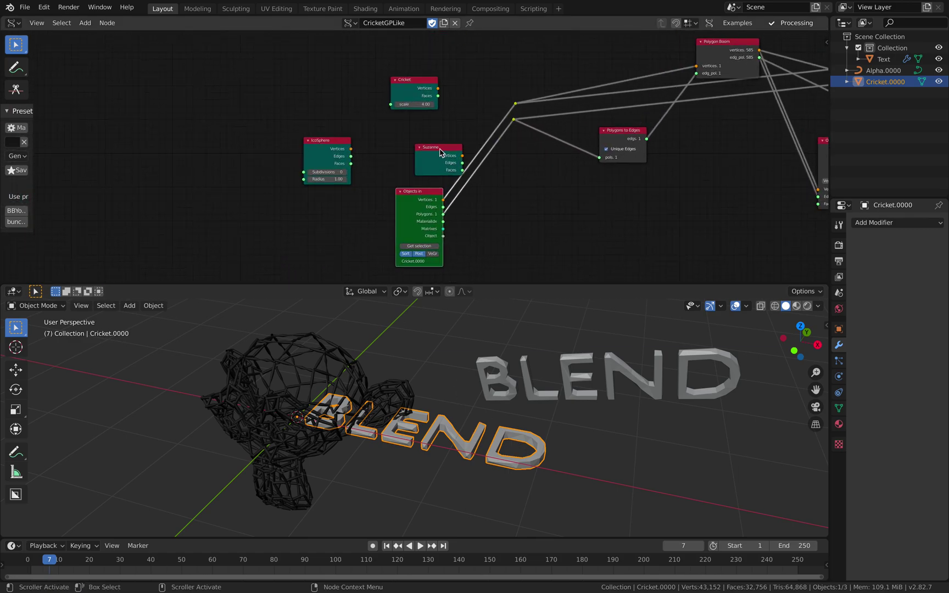
left_click_drag(441, 148, 416, 127)
left_click_drag(344, 142, 290, 121)
left_click_drag(424, 81, 368, 58)
left_click_drag(396, 127, 354, 99)
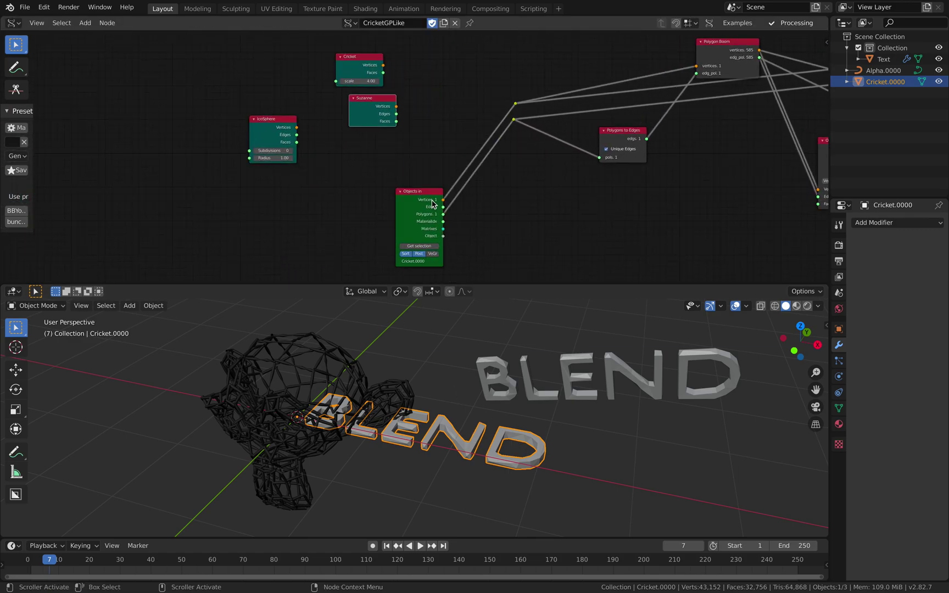
left_click_drag(417, 194, 430, 89)
scroll(441, 107, "up", 3)
middle_click_drag(500, 115, 414, 140)
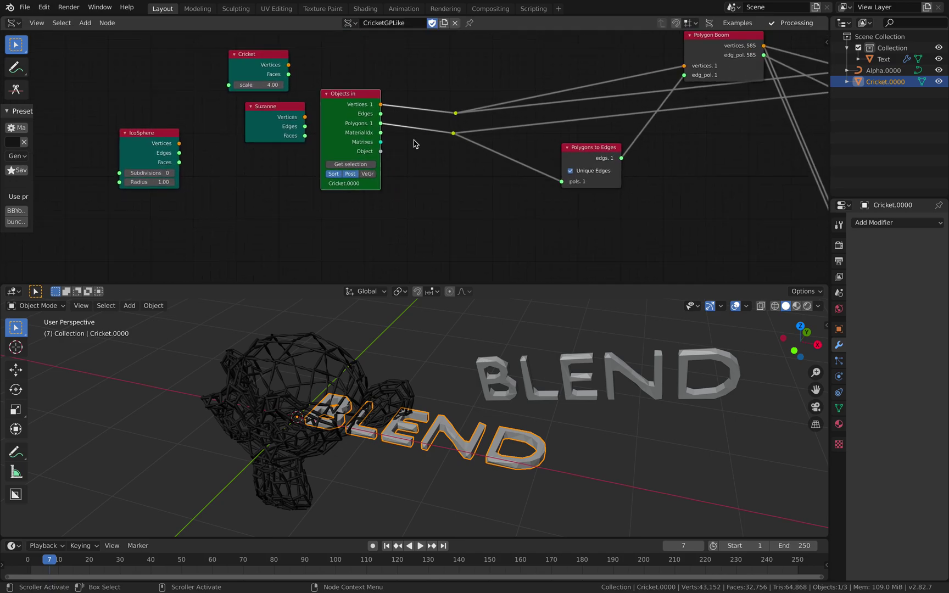
left_click_drag(386, 127, 342, 191)
Add a Matrix Apply (verts) node beside the Objects in node
key("alt+space")
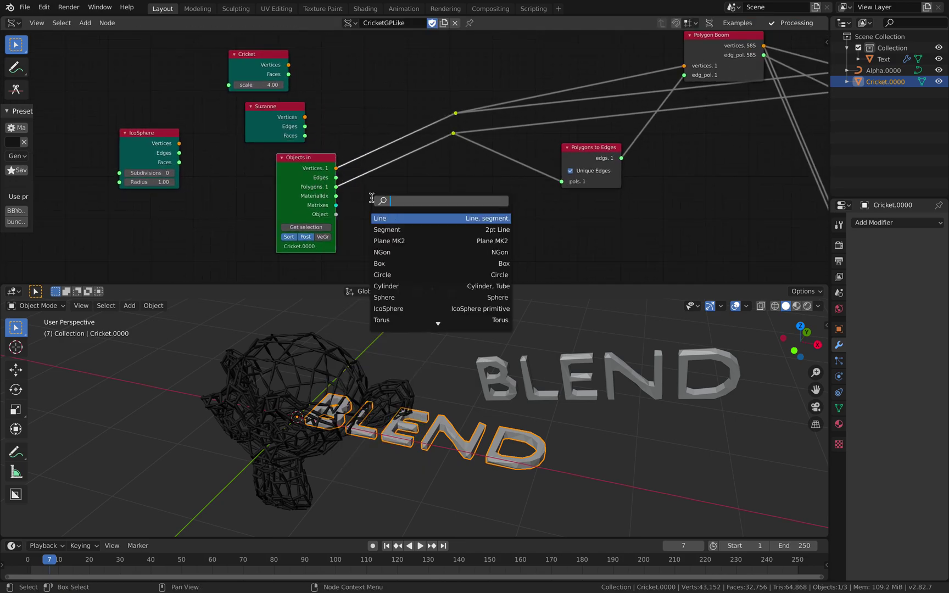
type("appl")
key("Return")
left_click(373, 202)
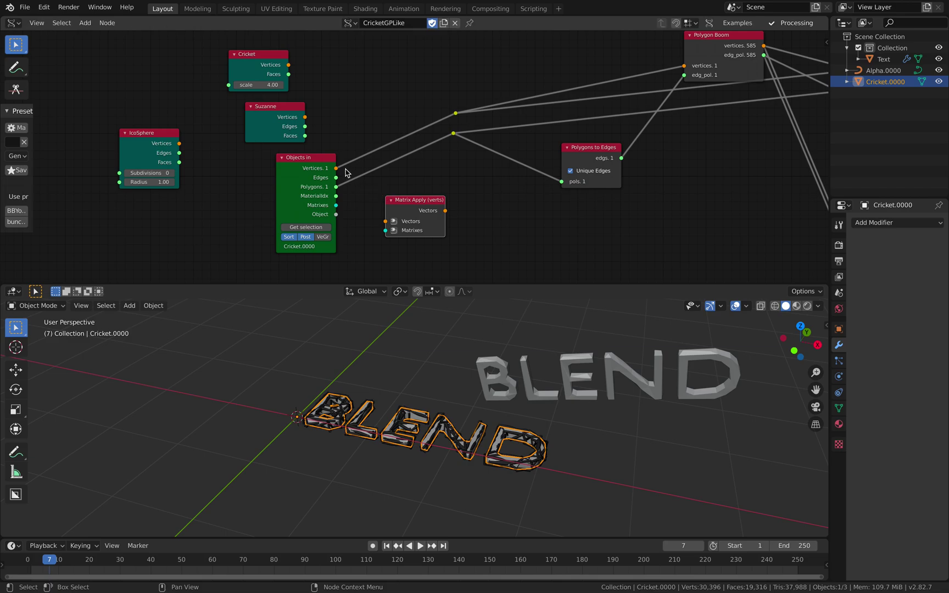
Route the Objects in vertices and matrixes through Matrix Apply into the vertices reroute, placing the node above Objects in
middle_click_drag(455, 357, 423, 307)
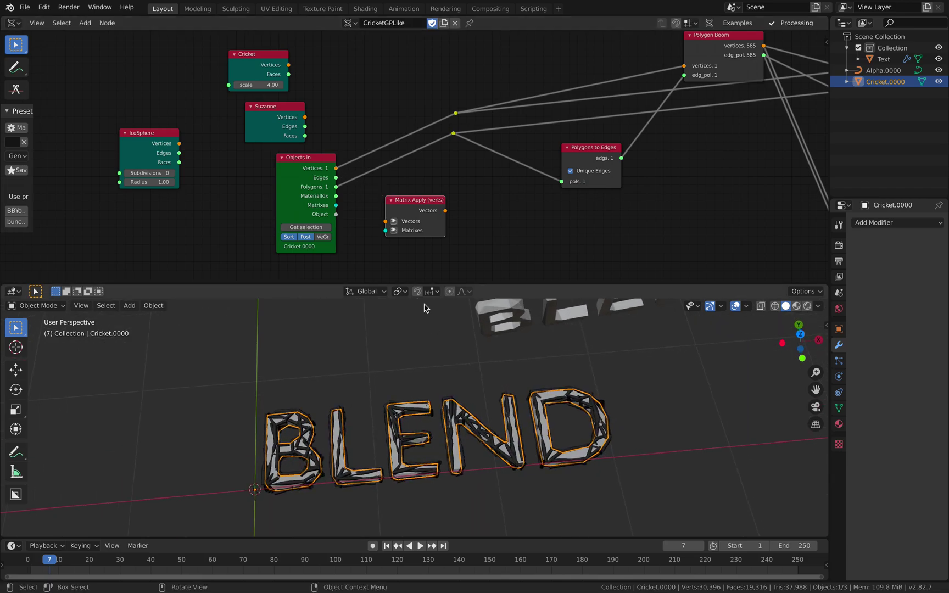
left_click_drag(336, 168, 351, 216)
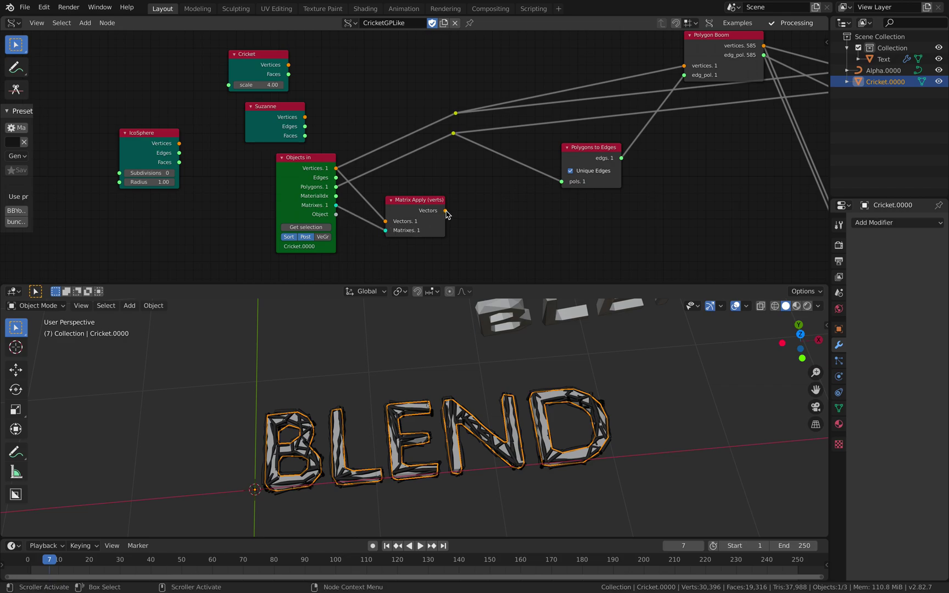
left_click_drag(445, 212, 456, 122)
left_click_drag(428, 204, 395, 95)
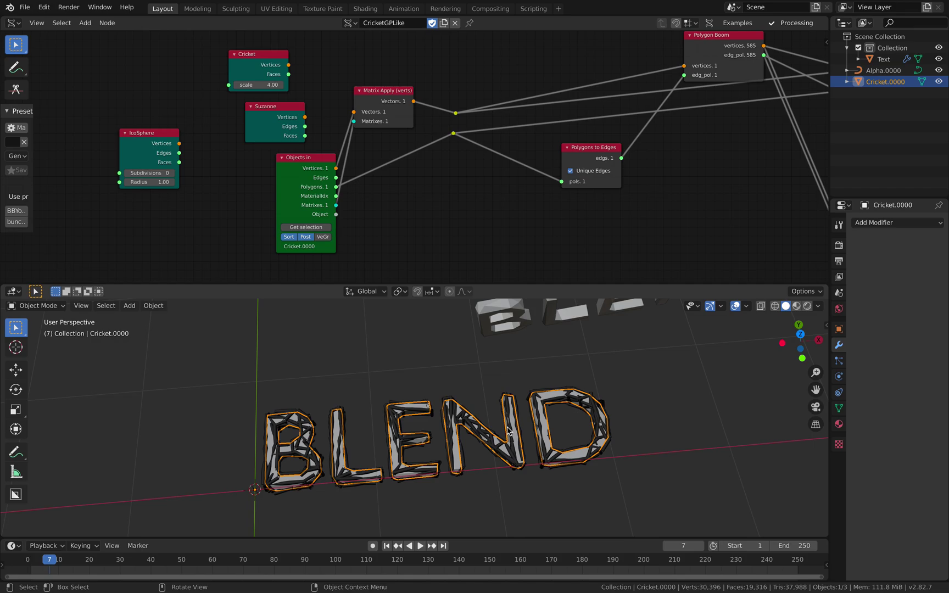
Advance to frame 8 and move, freely rotate and greatly enlarge the original BLEND text
key("Right")
scroll(506, 425, "down", 4)
left_click(505, 370)
middle_click_drag(509, 391, 517, 377)
key("g")
left_click(567, 396)
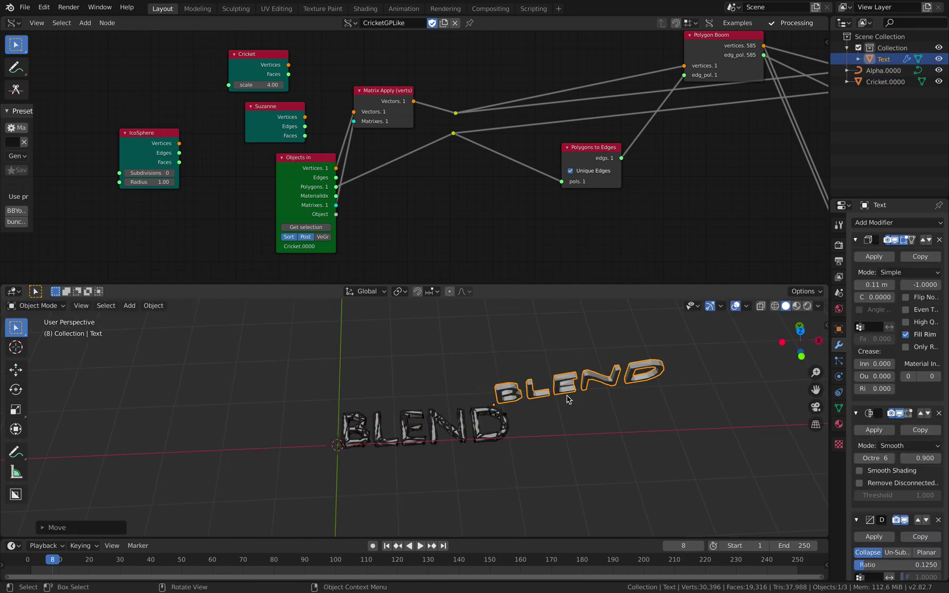
key("r")
key("r")
left_click(457, 368)
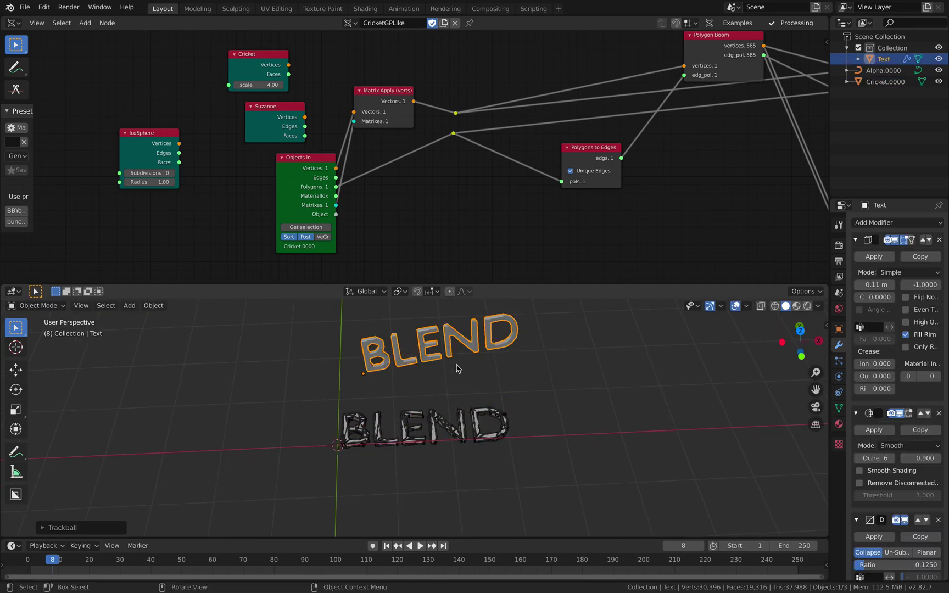
key("s")
left_click(572, 396)
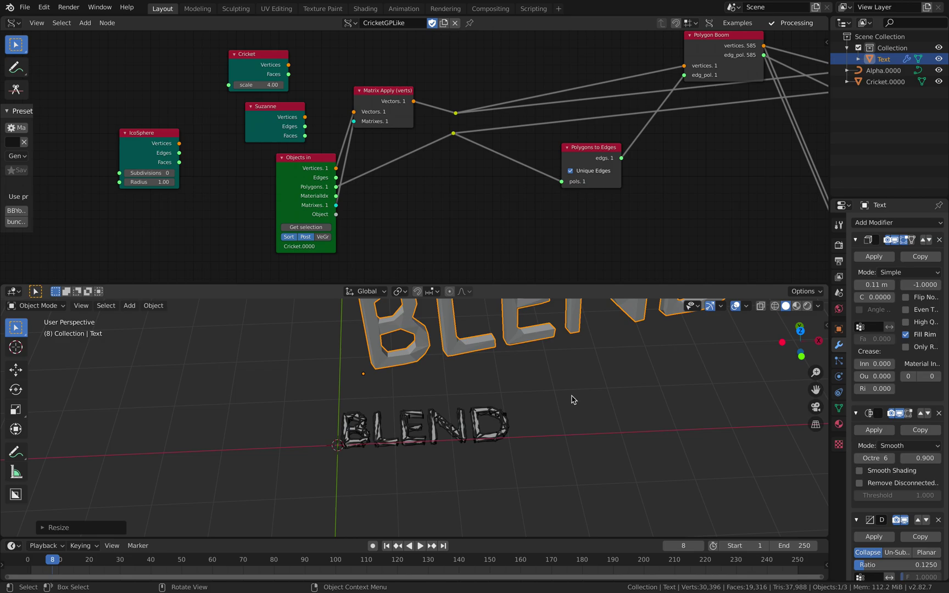
Load the enlarged original BLEND text into the Objects in node to draw the strokes on it
left_click(314, 231)
middle_click_drag(446, 386, 381, 398)
scroll(406, 395, "up", 3)
scroll(385, 396, "up", 1)
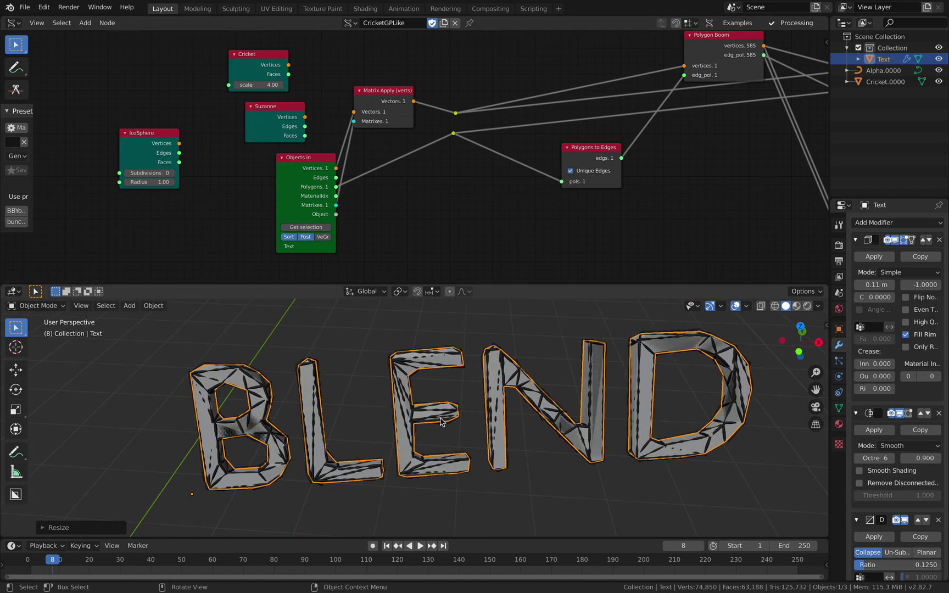
Examine the black strokes along the edges of the BLEND letters from several angles
middle_click_drag(440, 421, 505, 418)
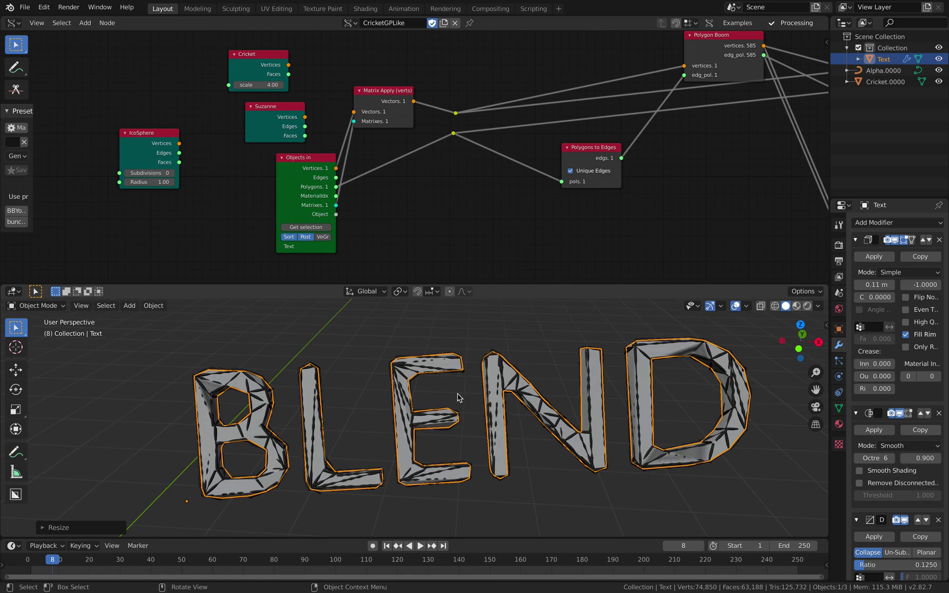
middle_click_drag(506, 398, 367, 367, "shift")
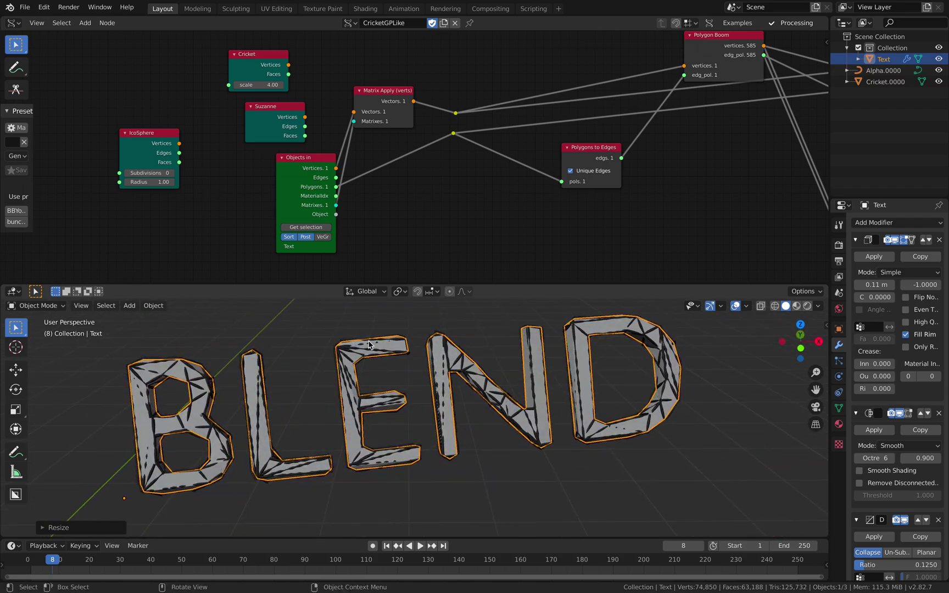
middle_click_drag(464, 395, 451, 405)
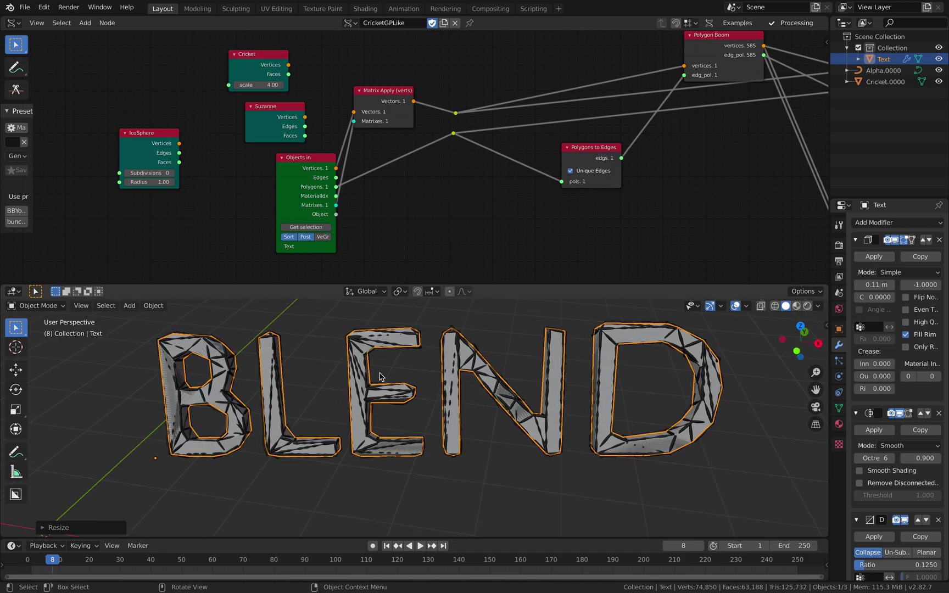
middle_click_drag(371, 370, 387, 354)
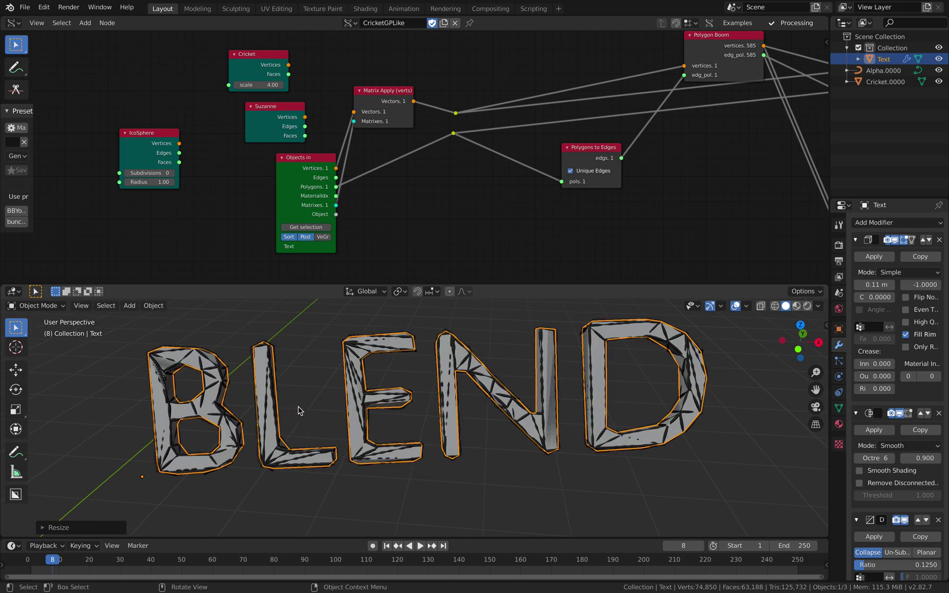
mouse_move(298, 411)
middle_mouse_down()
mouse_move(229, 373)
mouse_move(266, 377)
mouse_move(262, 409)
middle_mouse_up()
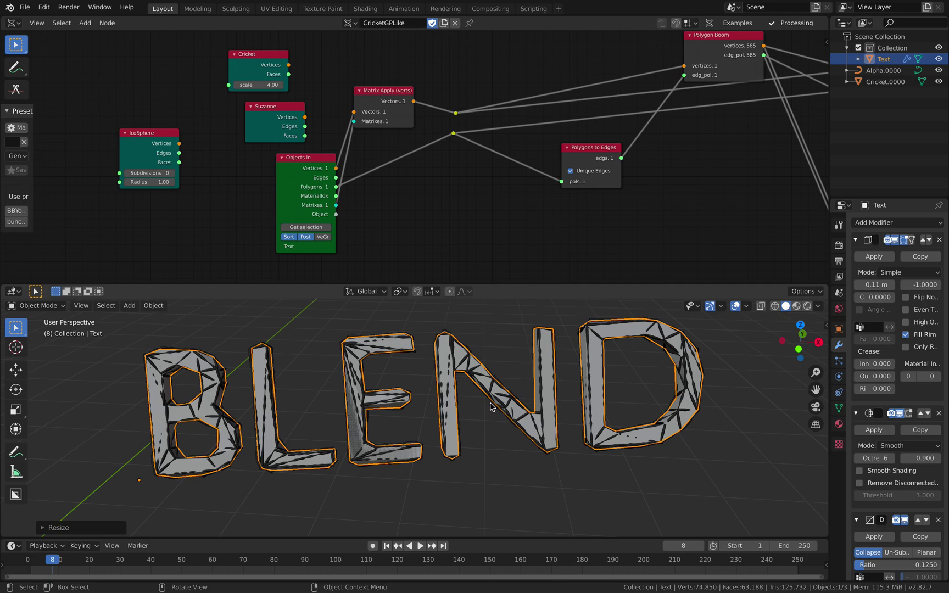
middle_click_drag(552, 409, 381, 432)
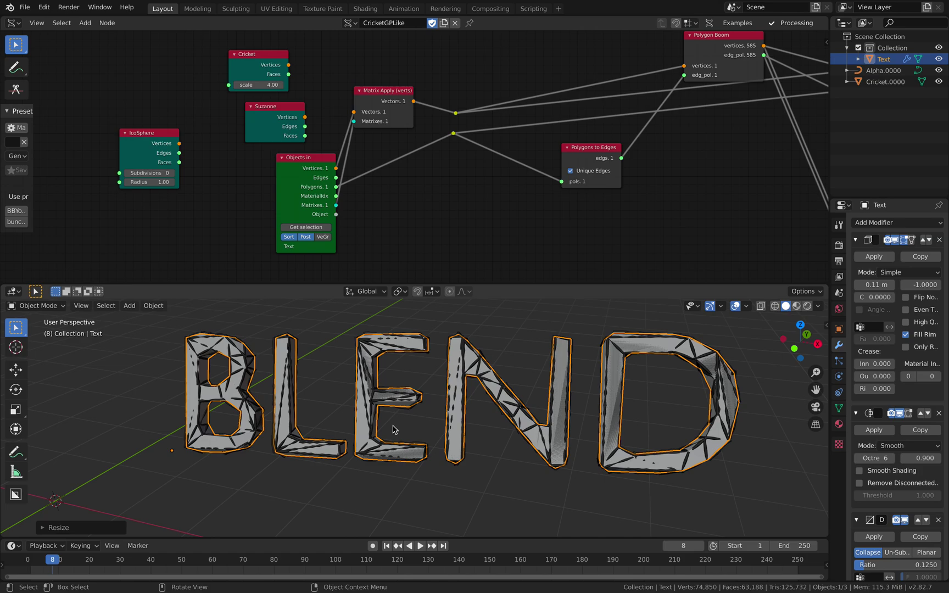
scroll(393, 428, "down", 3)
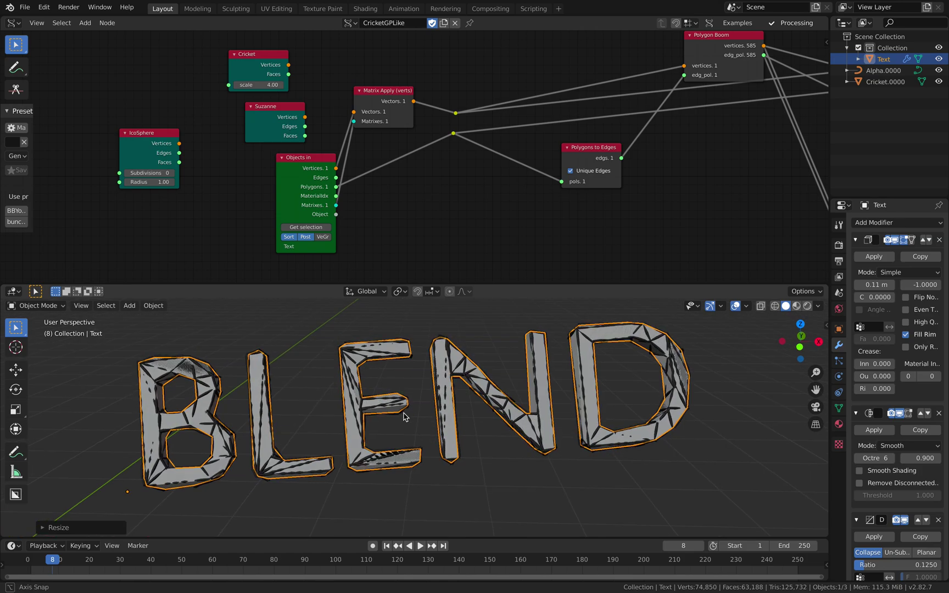
Duplicate the enlarged BLEND text, place the copy above the original and open the copy for mesh editing
key("shift+d")
left_click(381, 433)
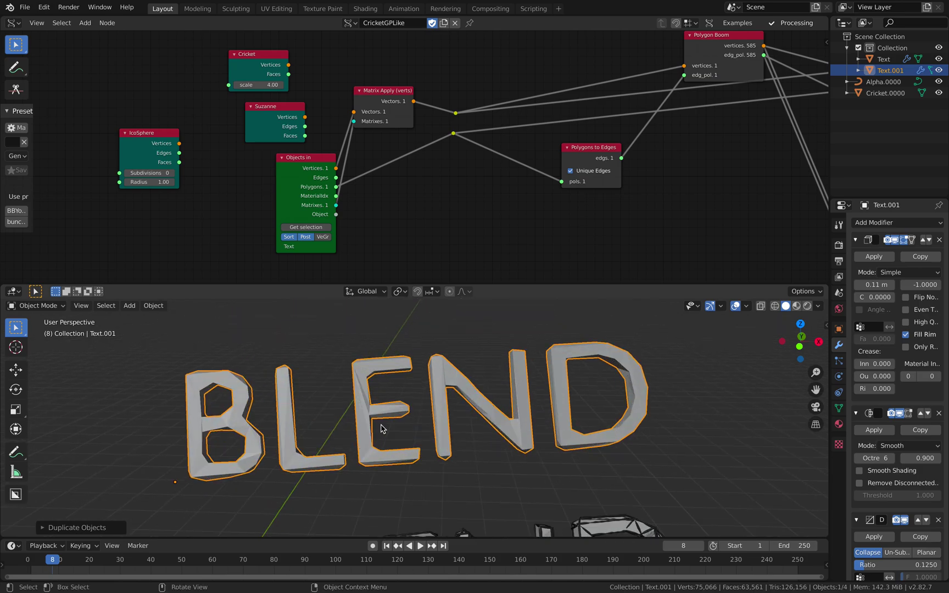
key("Tab")
scroll(381, 423, "up", 5)
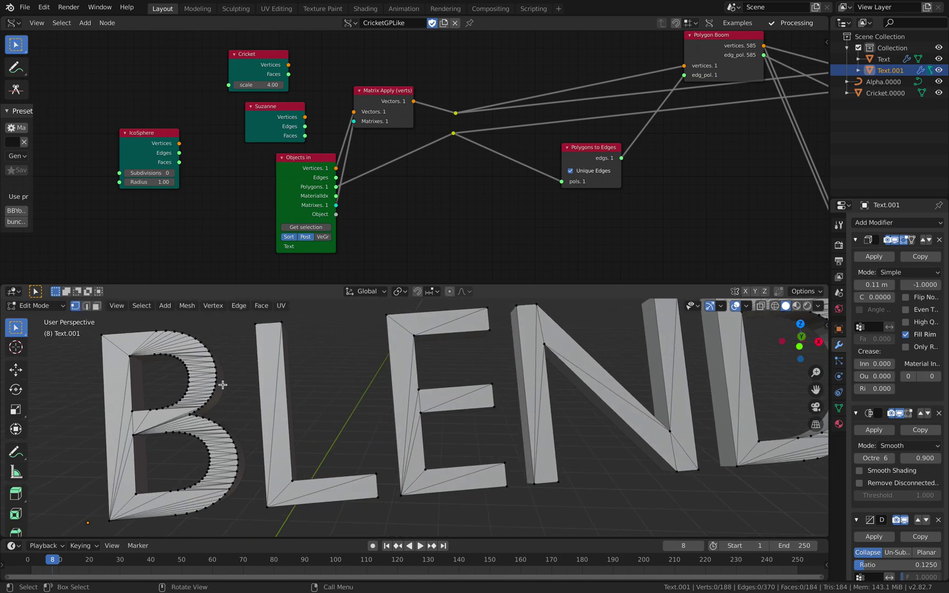
Select the upper edge of the copy's letter B in edge mode and select similar edges by Face Angles
left_click(203, 351)
scroll(202, 357, "up", 3)
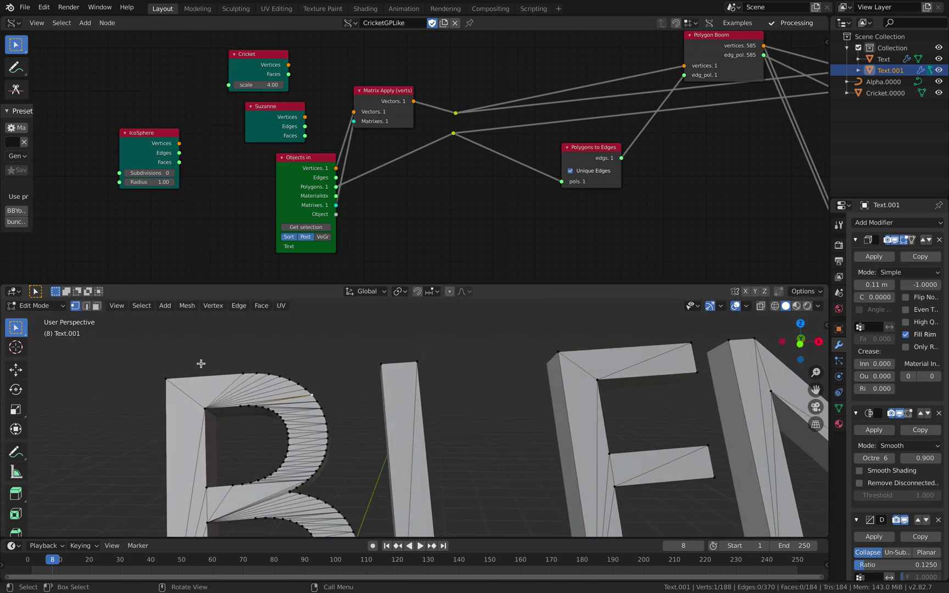
left_click(86, 306)
left_click(195, 377)
middle_click_drag(263, 420, 246, 380, "shift")
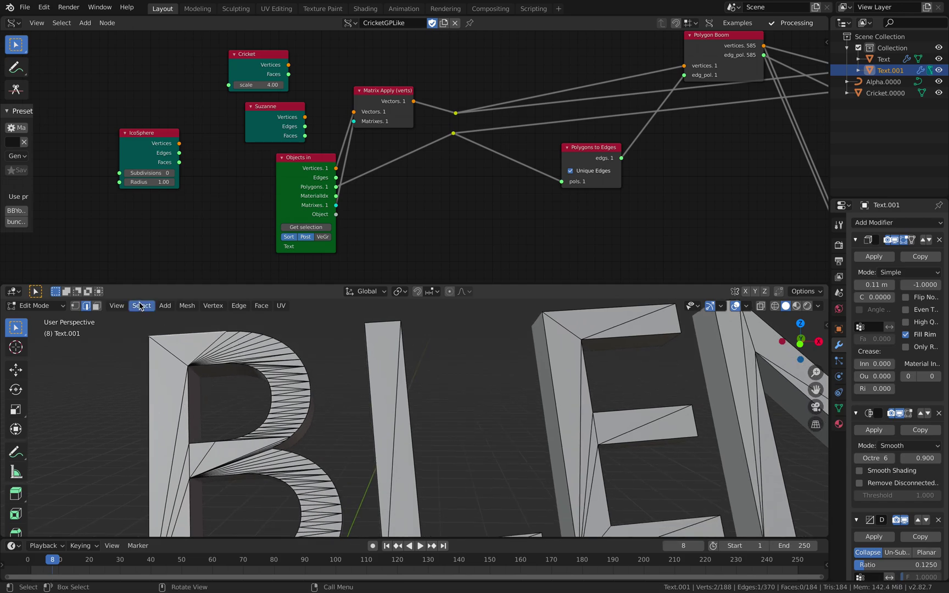
left_click(141, 305)
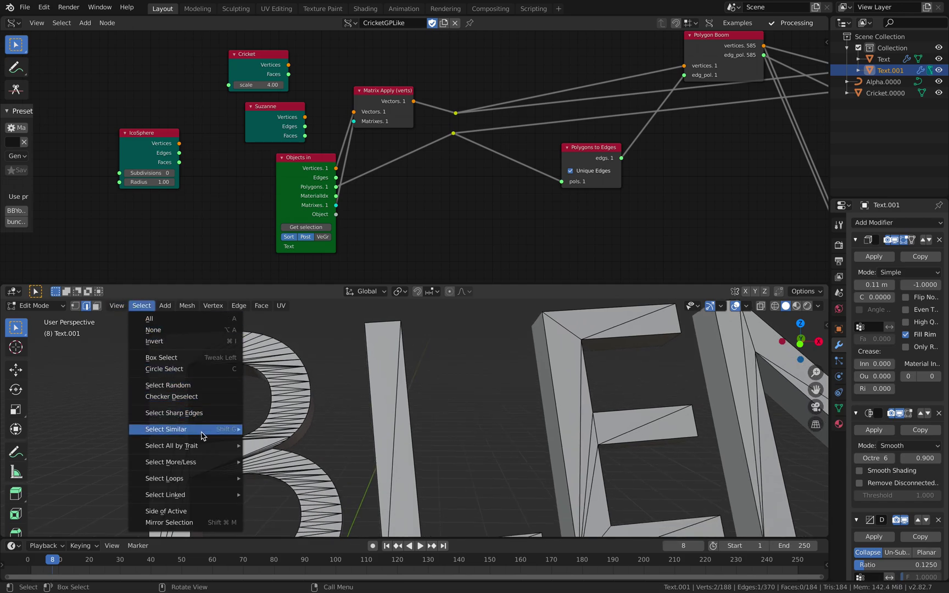
mouse_move(232, 437)
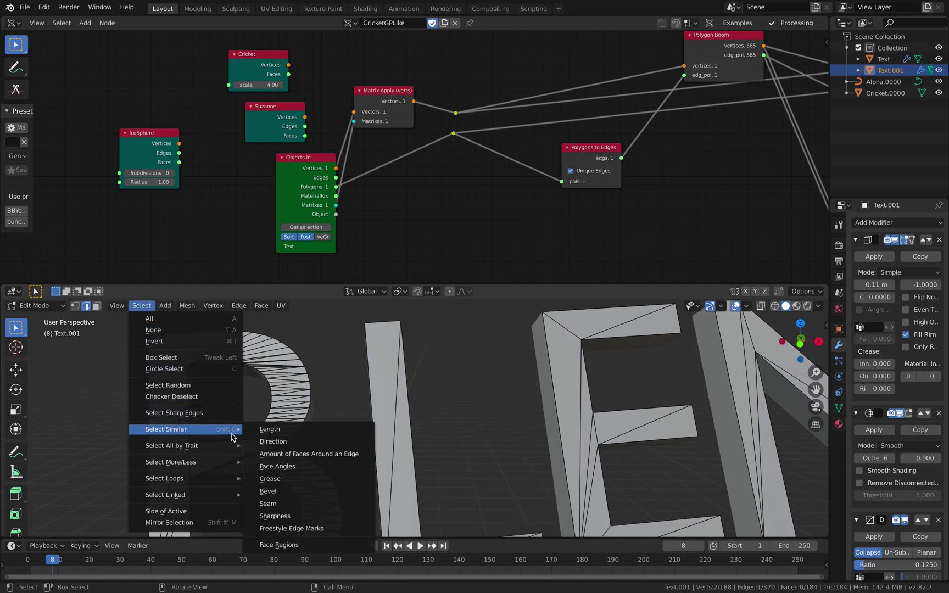
left_click(309, 465)
left_click(71, 528)
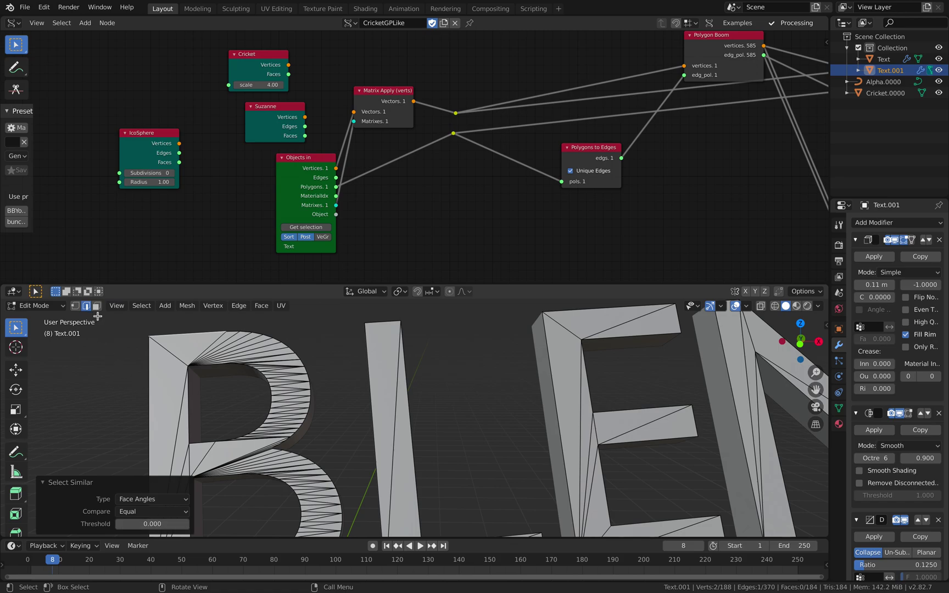
Try selecting similar edges by Sharpness with comparison Less and threshold 1.000, and return to Object Mode
left_click(141, 307)
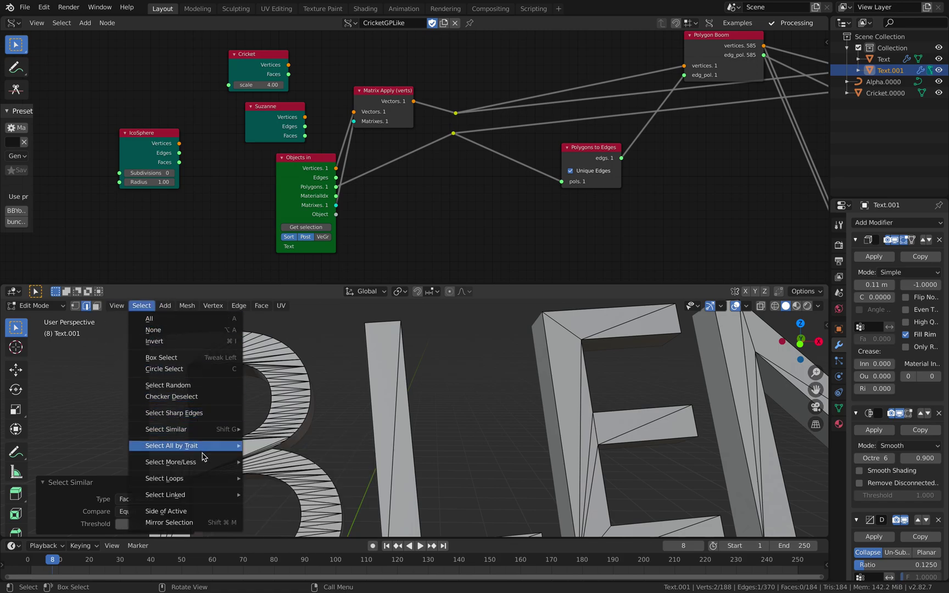
mouse_move(203, 449)
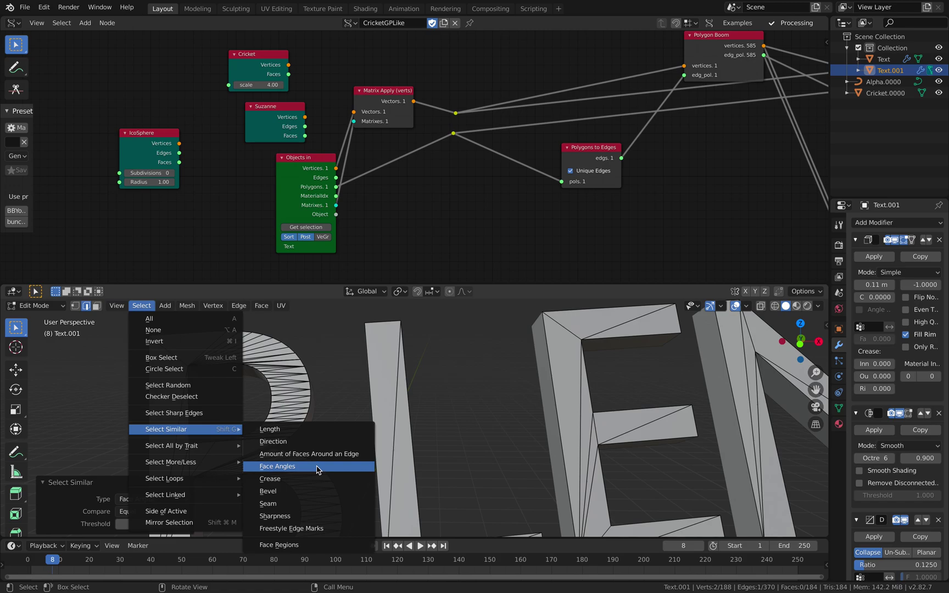
left_click(322, 517)
left_click_drag(145, 522, 165, 522)
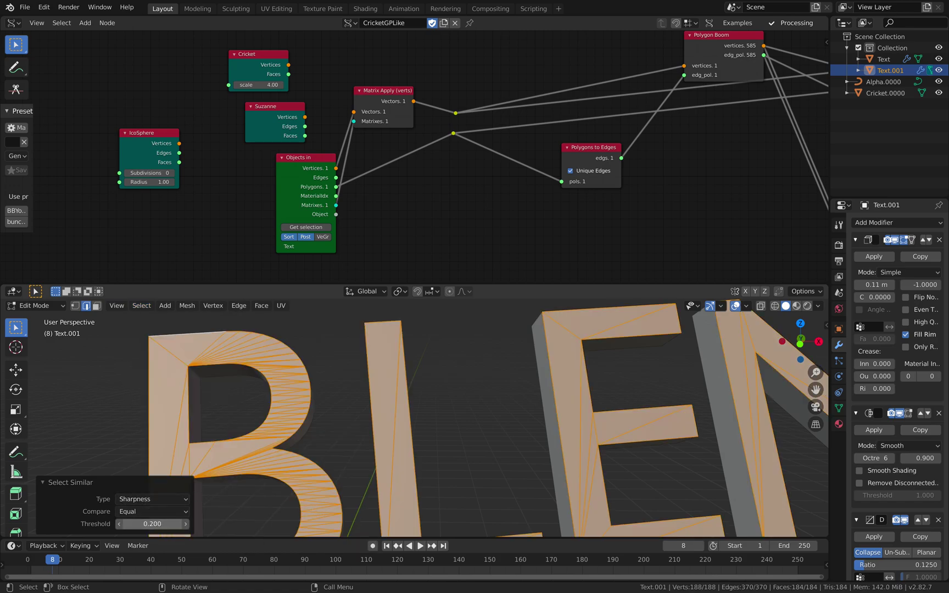
left_click(153, 511)
left_click(152, 523)
left_click(152, 512)
left_click(153, 551)
left_click_drag(152, 523, 170, 524)
scroll(299, 453, "down", 5)
middle_click_drag(324, 425, 361, 438)
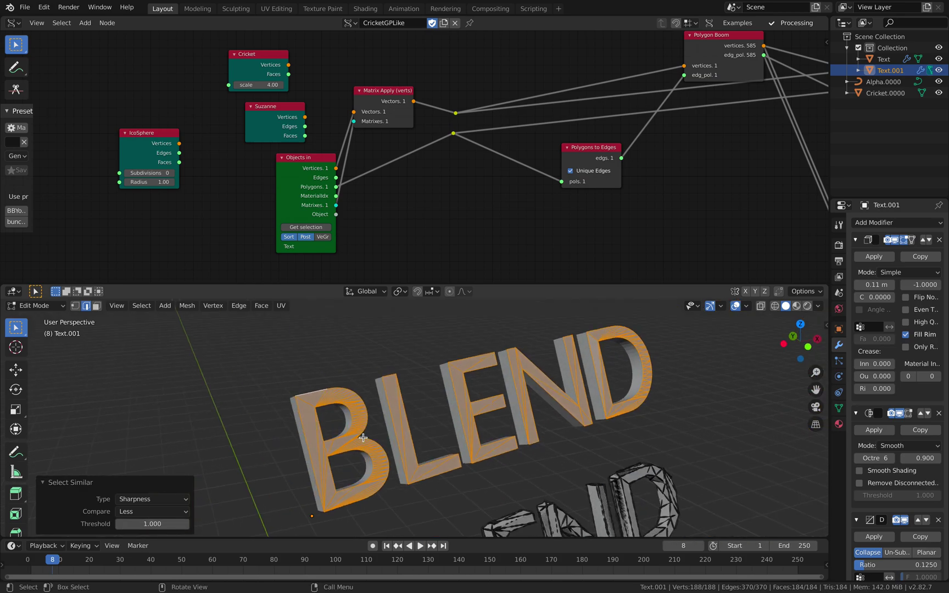
key("a")
key("Tab")
middle_click_drag(306, 414, 561, 333)
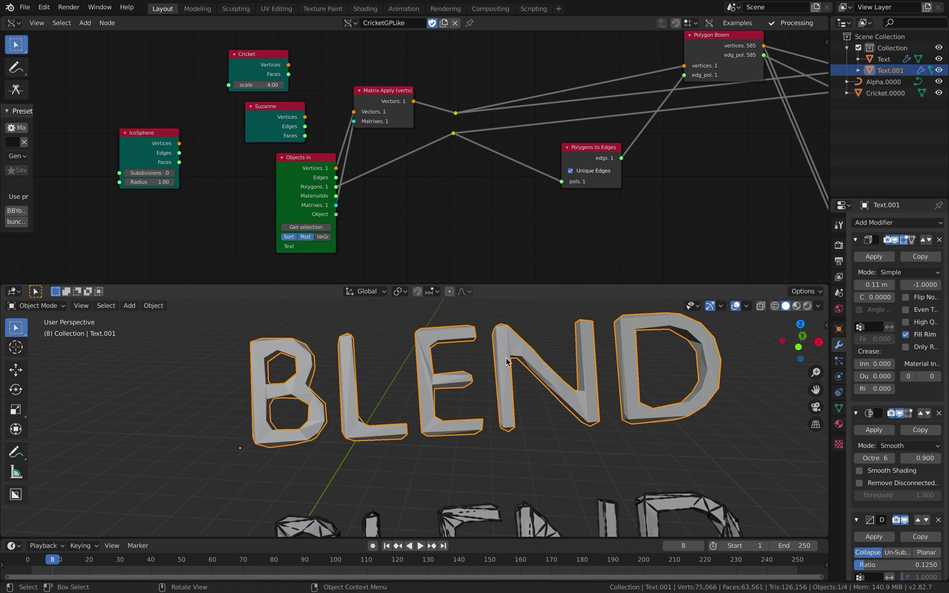
Convert the duplicated BLEND text to a plain mesh, baking in its modifiers
middle_click_drag(505, 359, 473, 369)
right_click(474, 370)
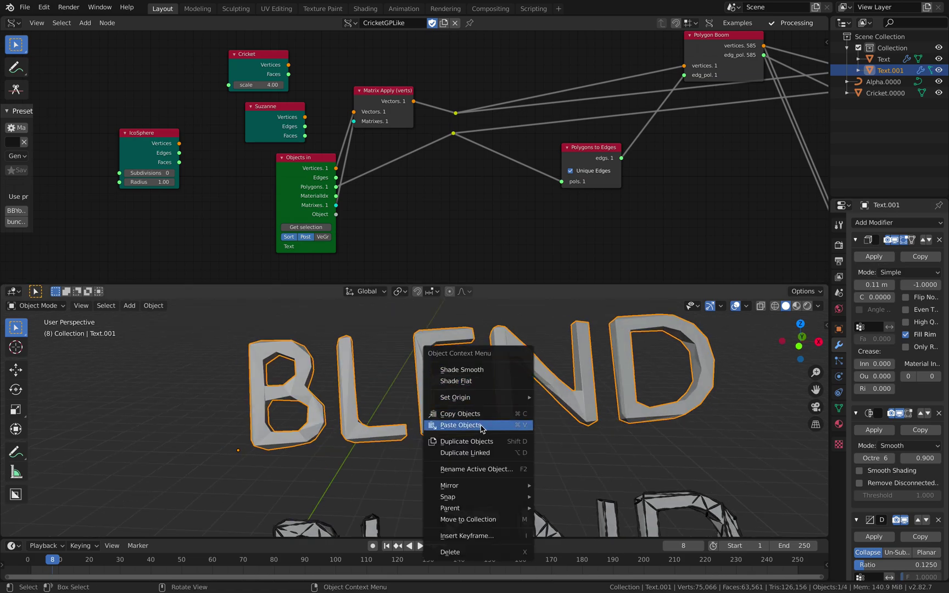
left_click(331, 352)
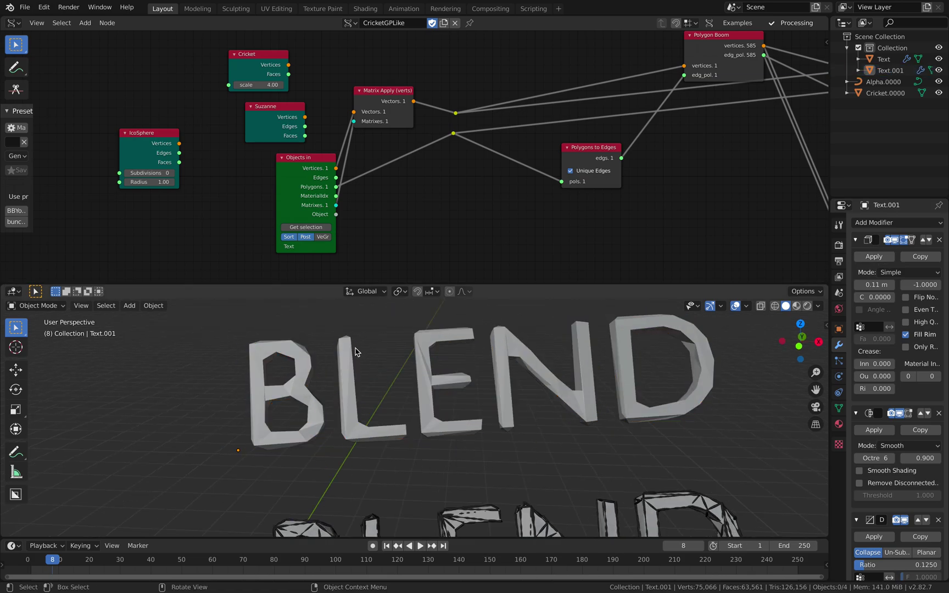
left_click(341, 362)
mouse_move(341, 361)
middle_mouse_down()
mouse_move(360, 356)
mouse_move(344, 360)
middle_mouse_up()
right_click(344, 360)
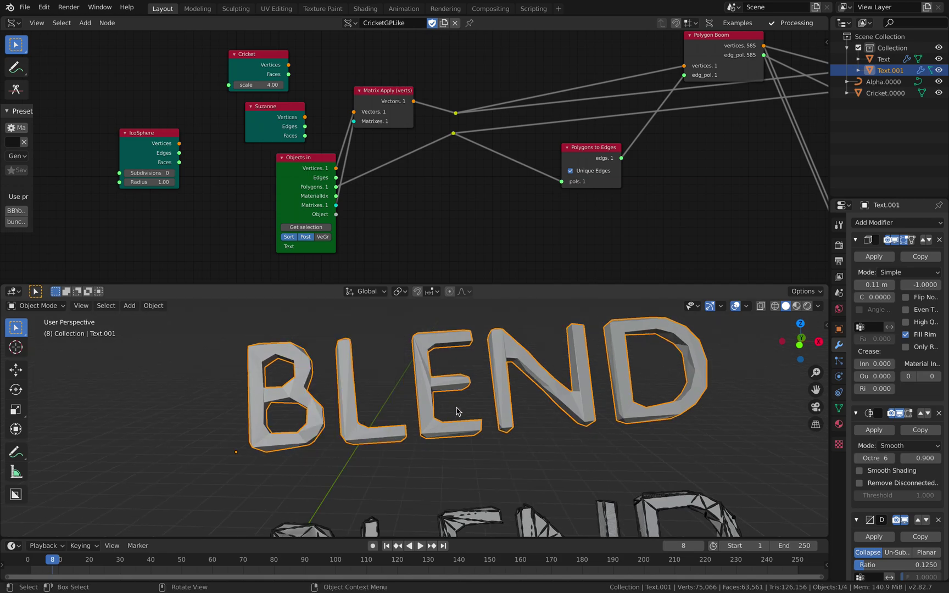
key("F3")
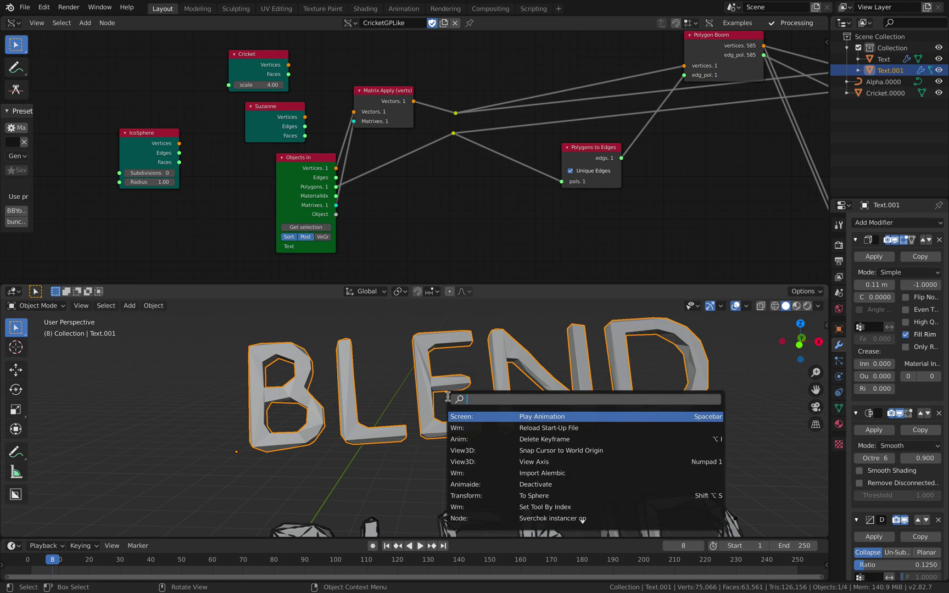
type("conve")
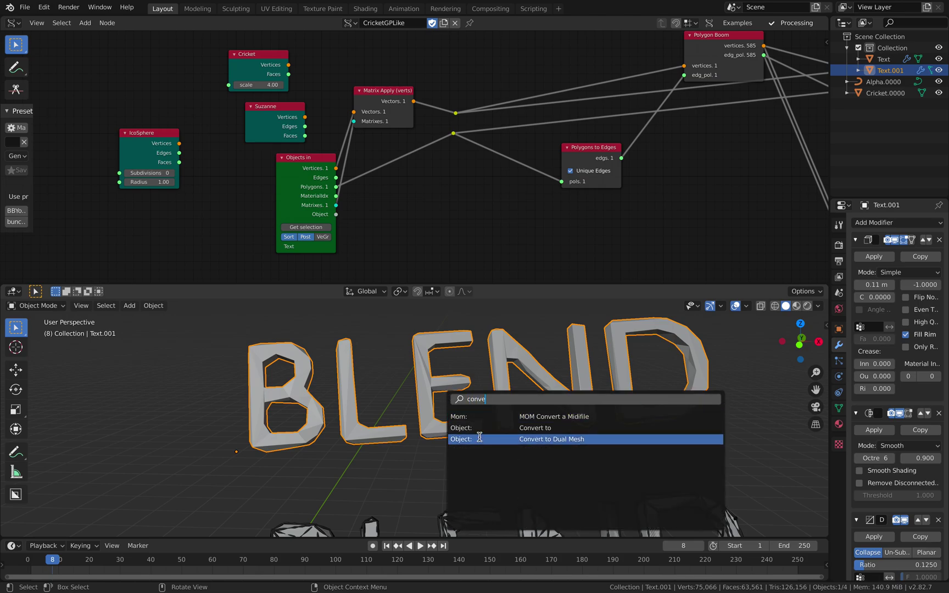
left_click(524, 427)
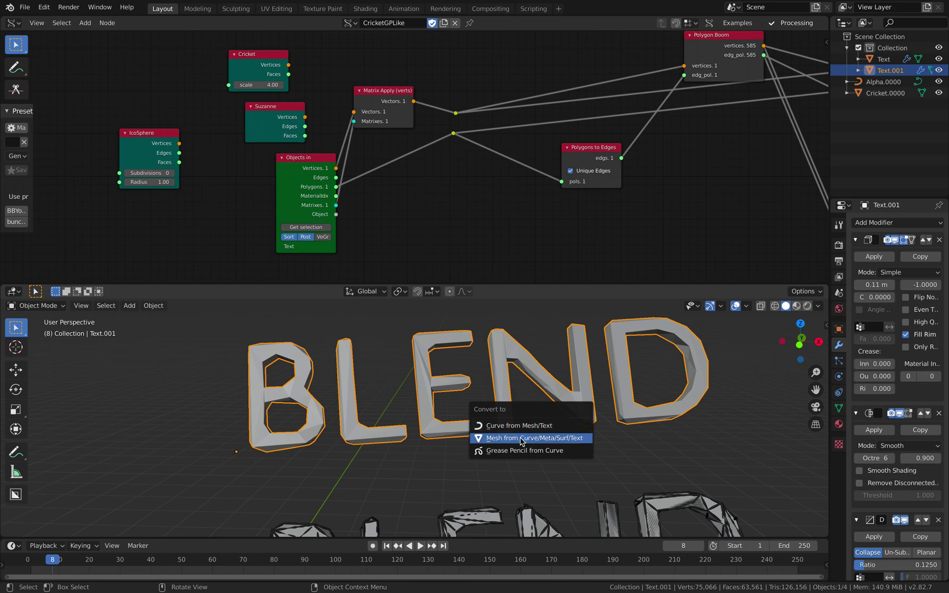
left_click(521, 439)
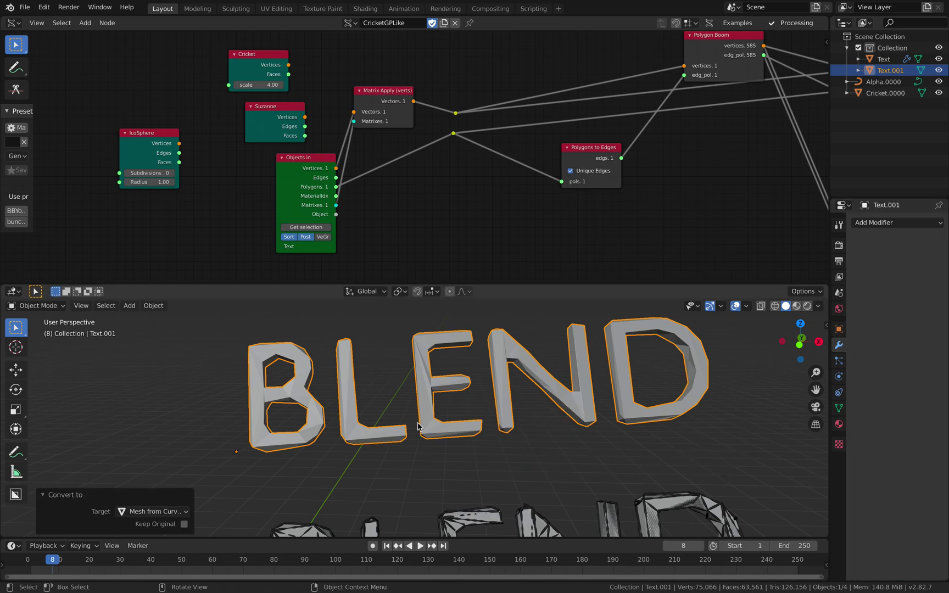
On the converted copy, select a long side edge of the B and similar edges by Face Angles, comparison Less, threshold 0.480
middle_click_drag(420, 430, 366, 399)
key("Tab")
middle_click_drag(296, 396, 263, 396)
middle_click_drag(258, 395, 313, 386)
left_click(238, 375)
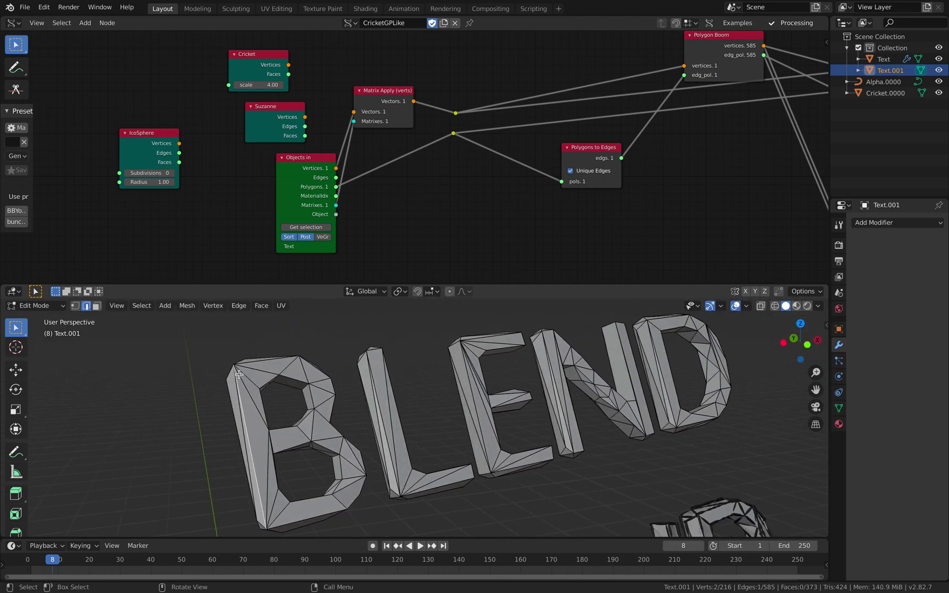
left_click(144, 308)
mouse_move(216, 439)
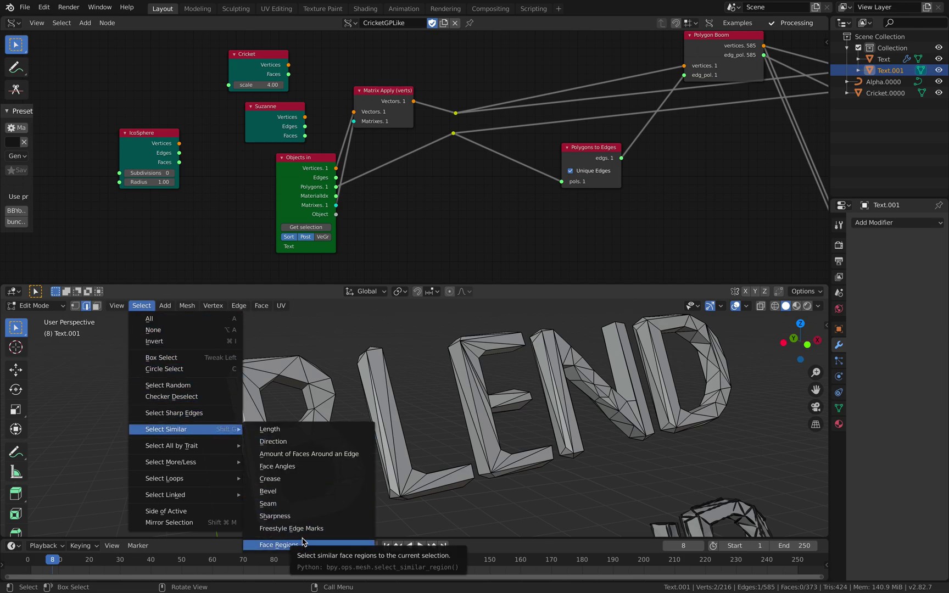
left_click(302, 471)
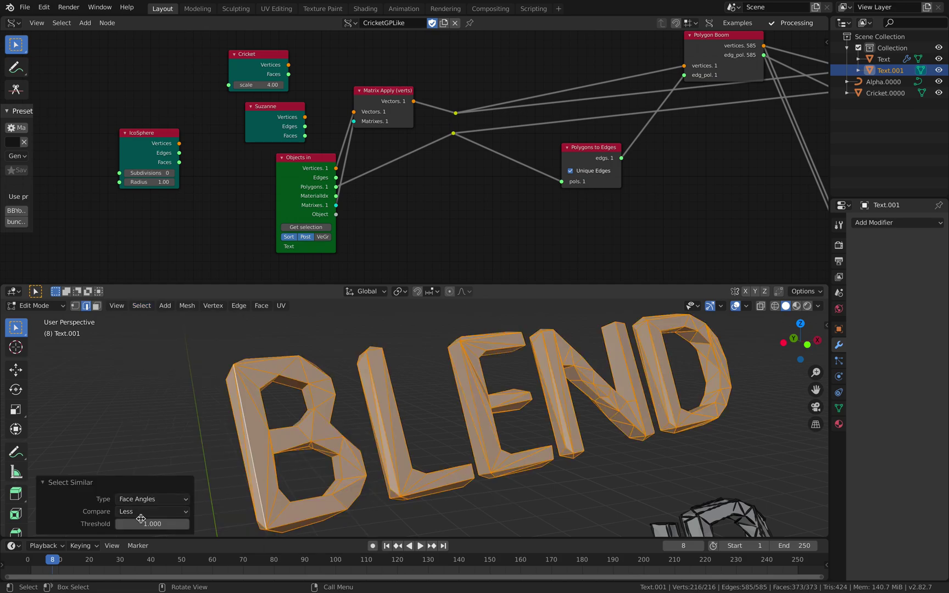
left_click_drag(141, 519, 110, 519)
mouse_move(470, 409)
middle_mouse_down()
mouse_move(540, 408)
mouse_move(455, 402)
middle_mouse_up()
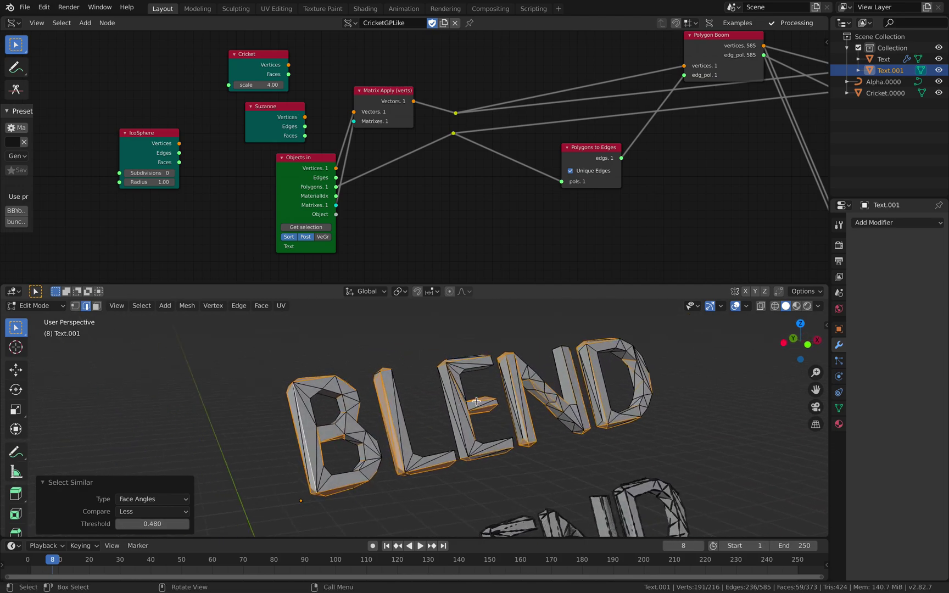
Return to Object Mode and select the original BLEND text with the black strokes
key("Tab")
middle_click_drag(499, 423, 368, 403)
left_click(338, 445)
middle_click_drag(455, 398, 446, 407)
Connect the IcoSphere vertices to the Matrix Apply vertex input and its faces to the lower polygons reroute, replacing the Objects in links
middle_click_drag(590, 196, 455, 216)
scroll(543, 210, "down", 4)
middle_click_drag(544, 210, 443, 201)
middle_click_drag(172, 186, 423, 167)
scroll(418, 157, "up", 3)
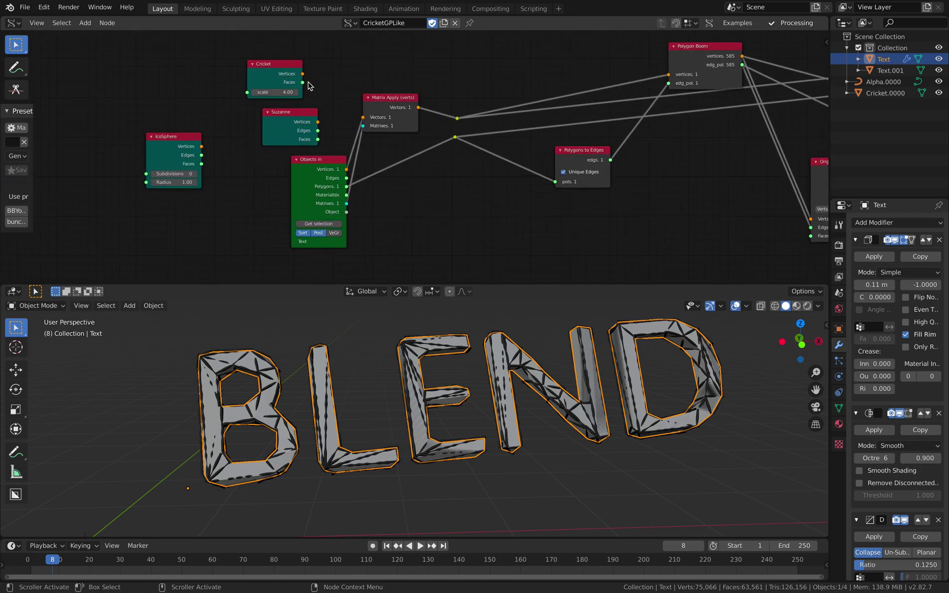
left_click(319, 127)
left_click_drag(202, 146, 363, 117)
left_click_drag(201, 164, 454, 142)
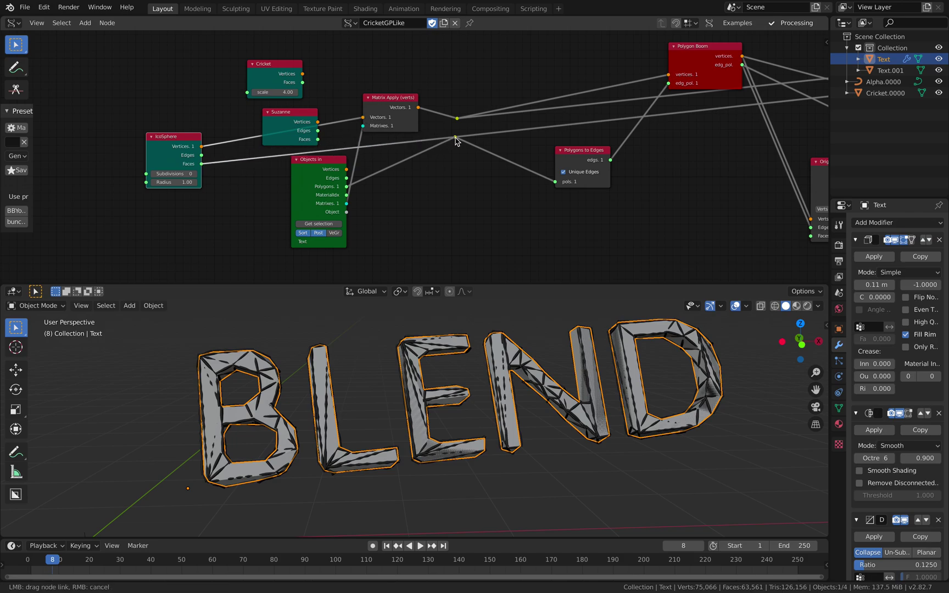
scroll(360, 424, "down", 5)
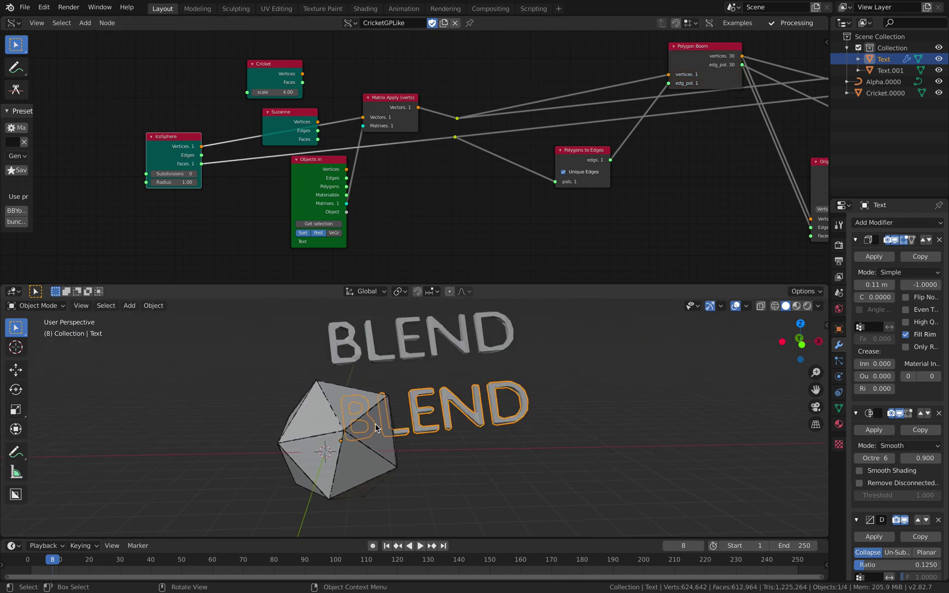